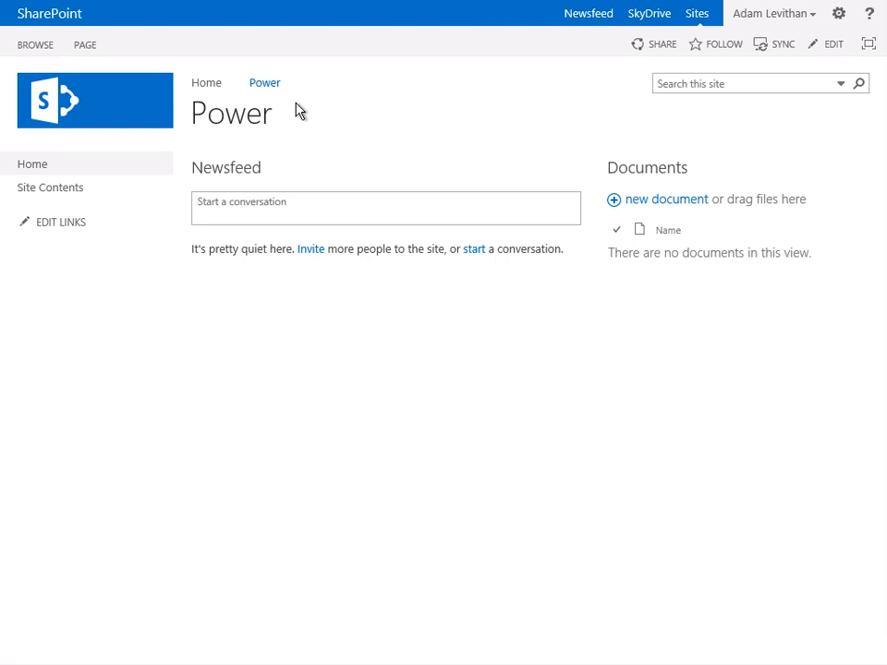
- Go to the Home site, nest the Power link beneath Home in the top navigation, and save the links
left_click(206, 86)
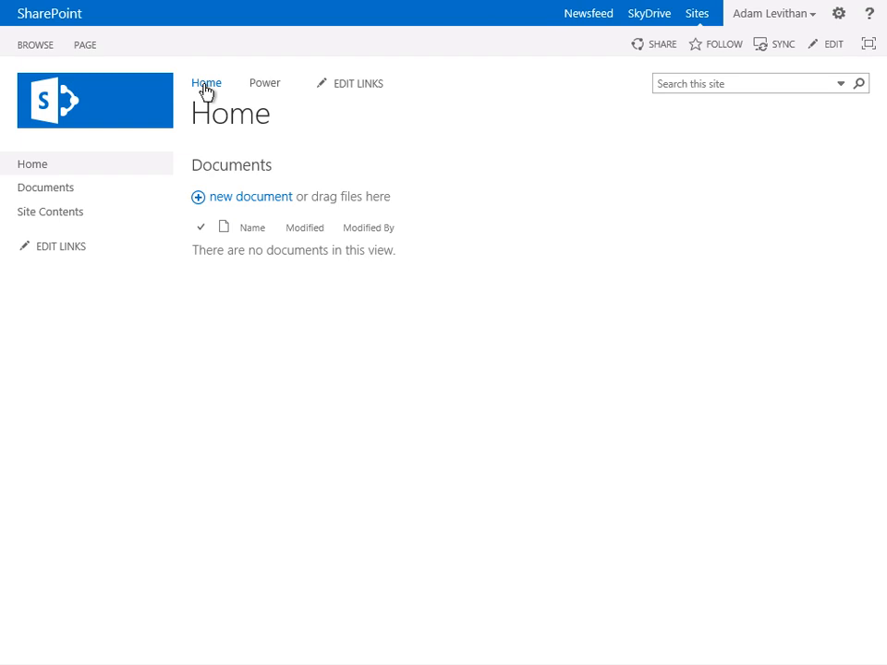
left_click(347, 84)
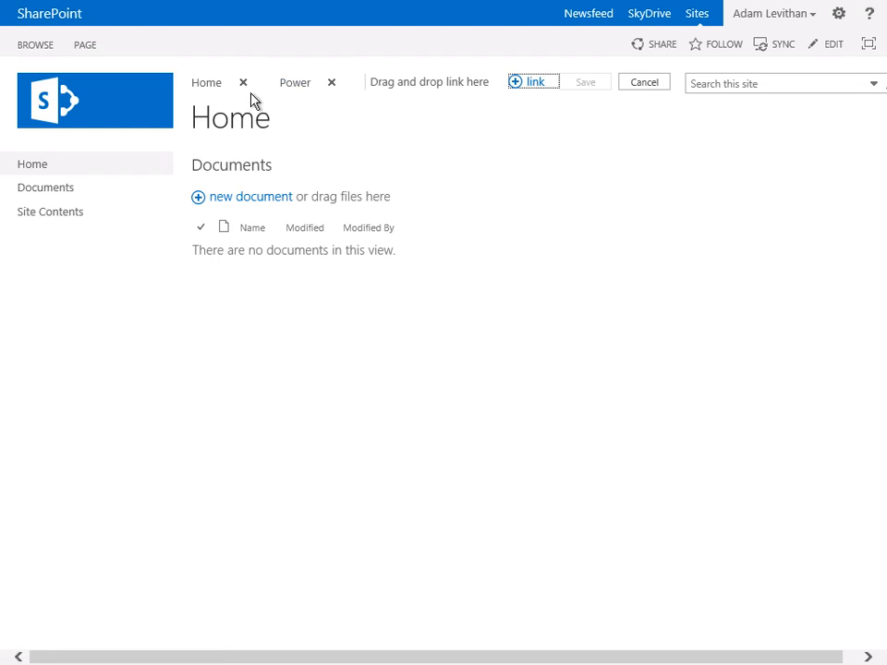
left_click_drag(211, 88, 274, 85)
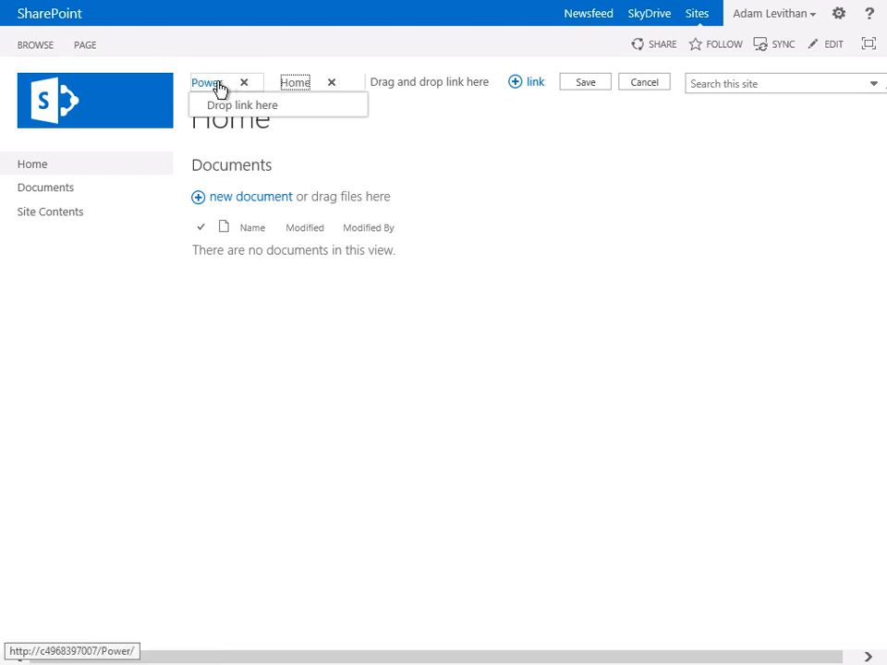
left_click_drag(220, 89, 233, 112)
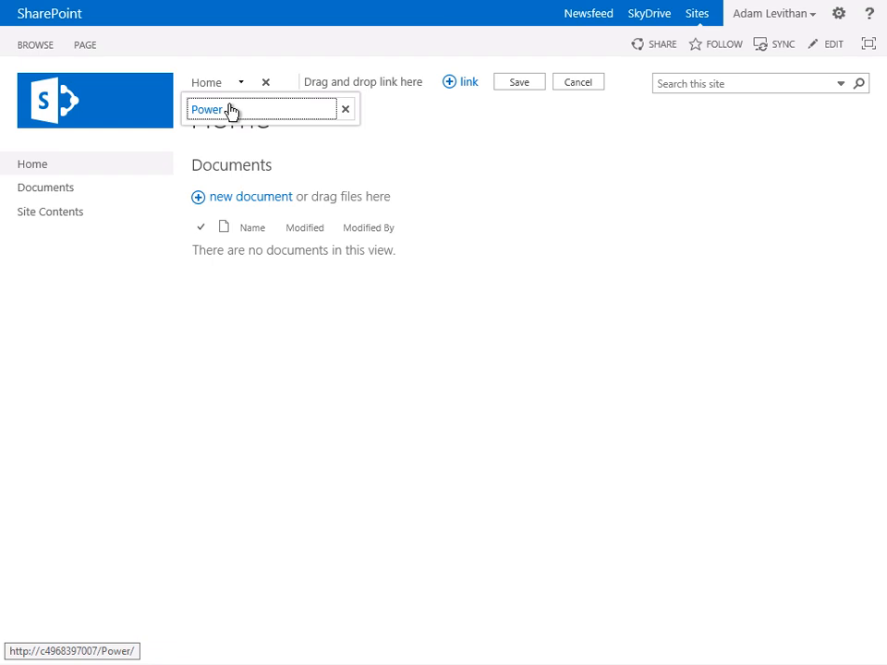
left_click(511, 87)
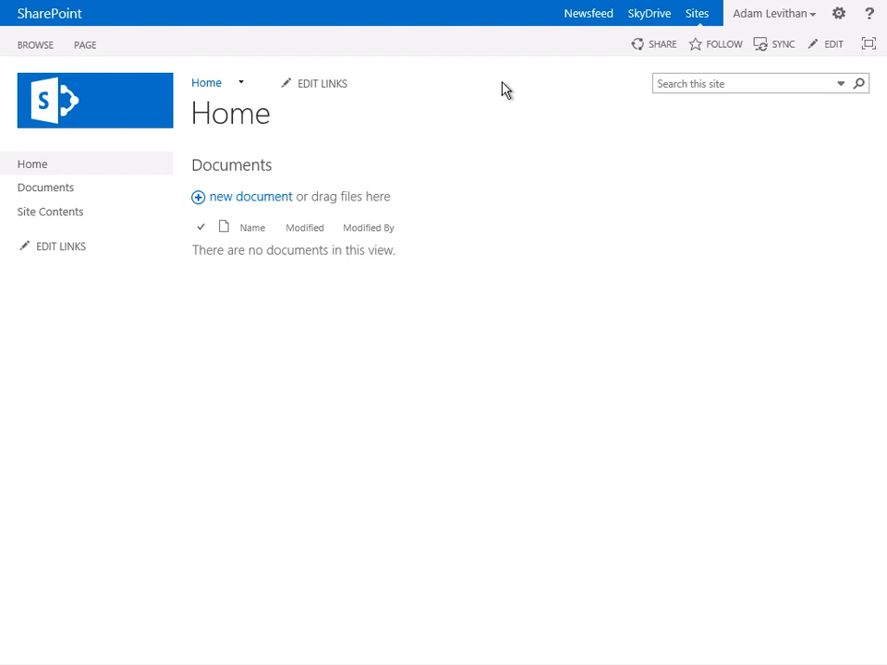
- Edit the top navigation links to move Power out from under Home, placing it as a top-level link after Home
mouse_move(244, 90)
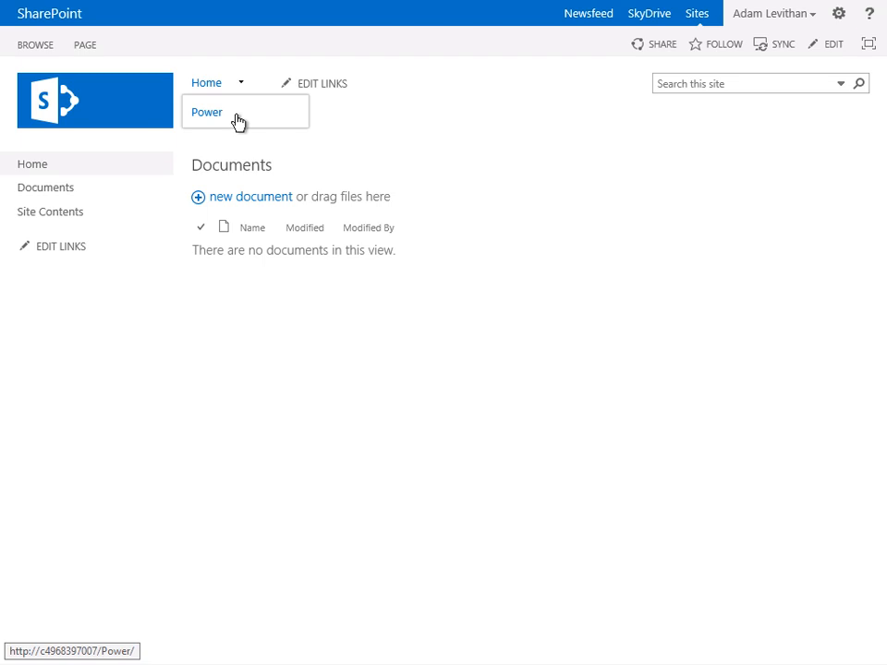
left_click(327, 92)
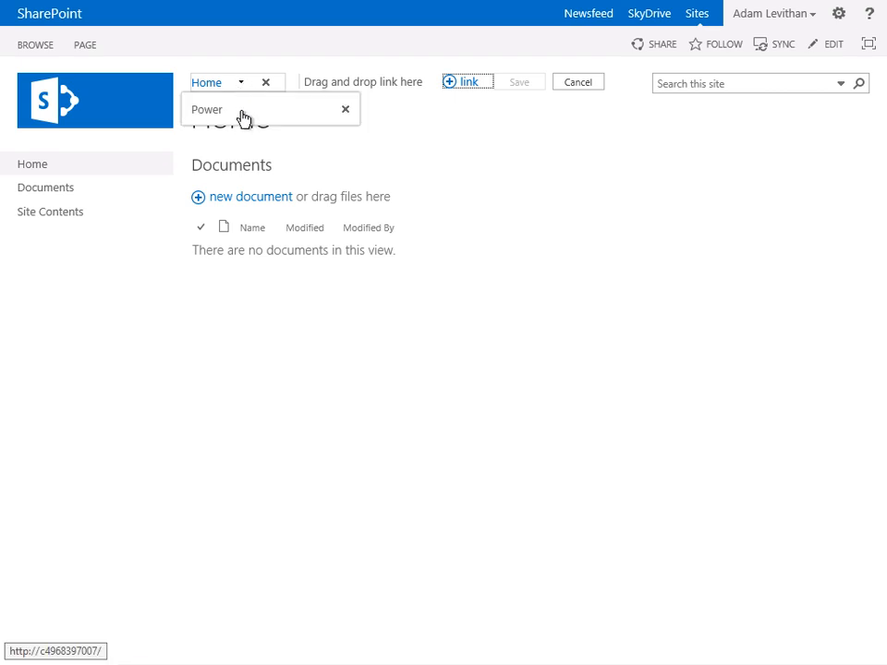
left_click_drag(245, 117, 256, 88)
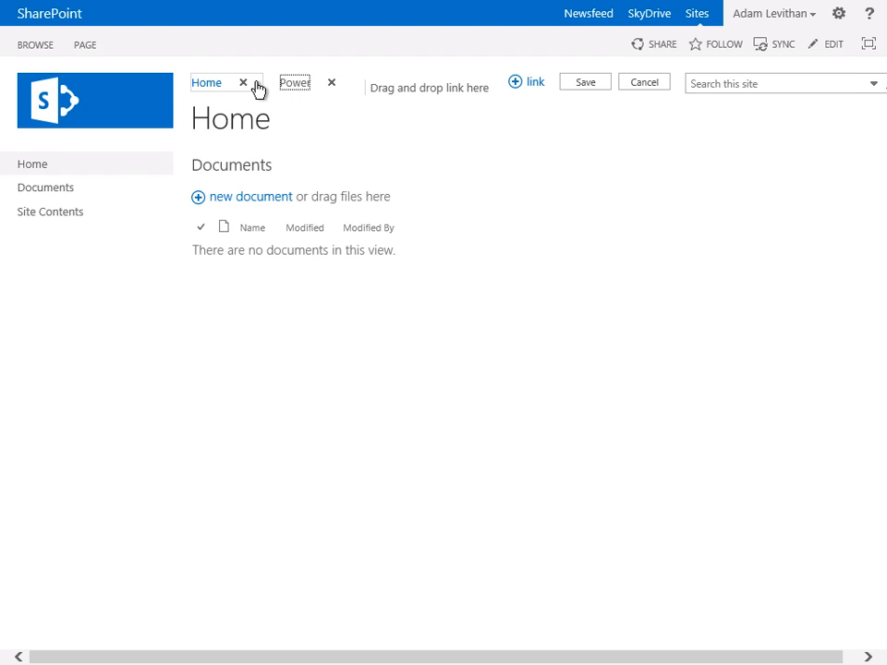
left_click(532, 85)
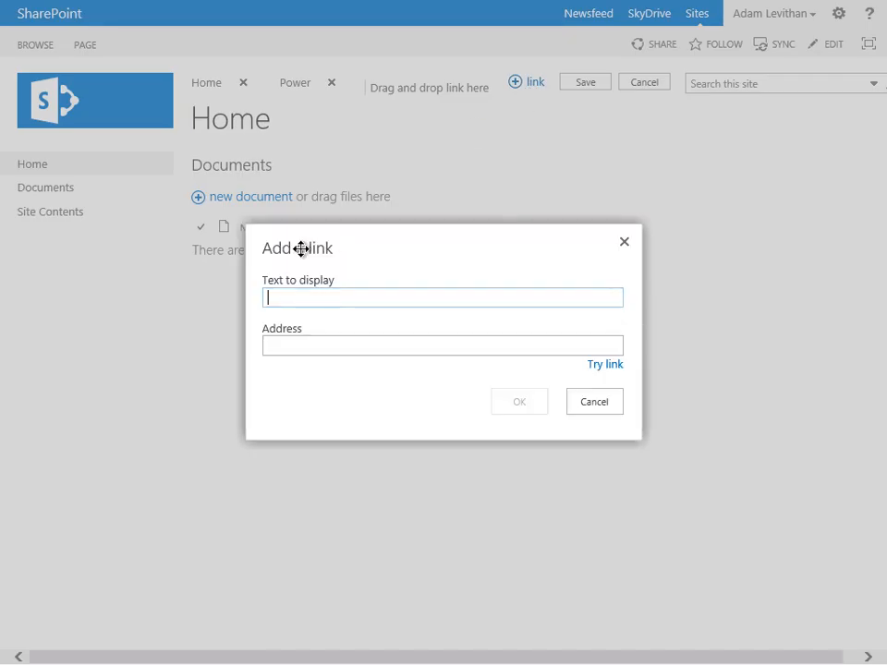
type("Learn")
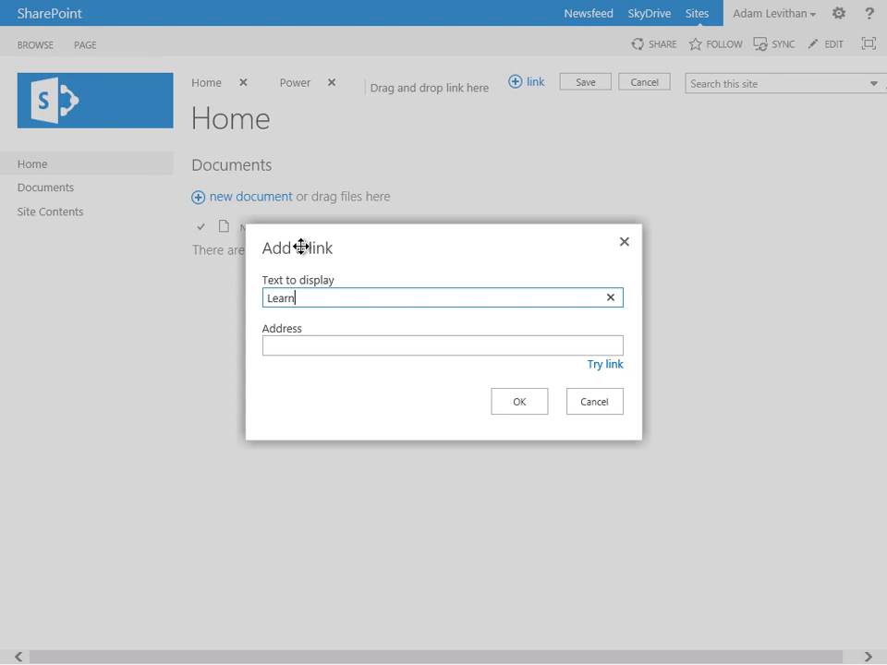
type("Now")
type("t")
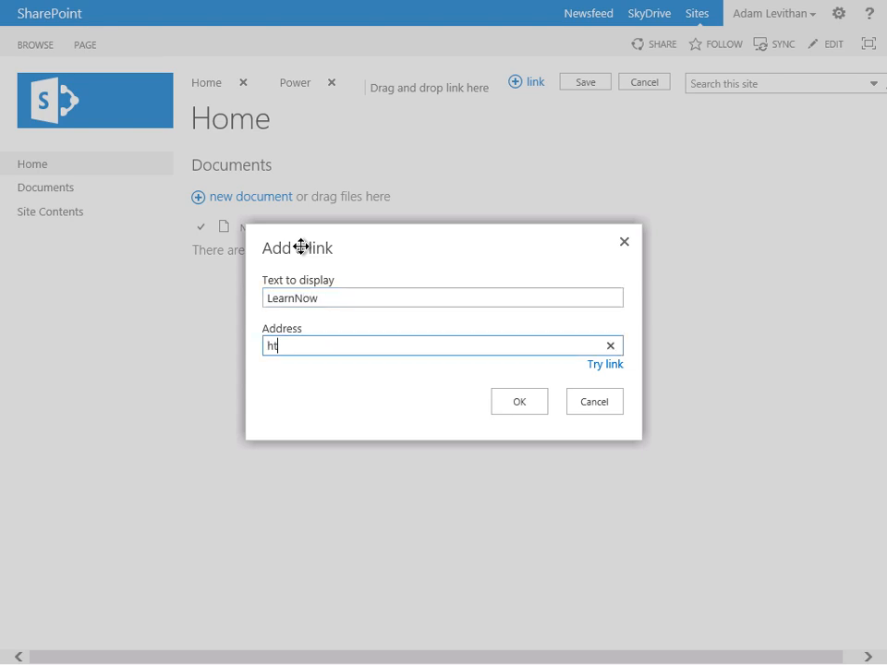
type("tp://www.learn")
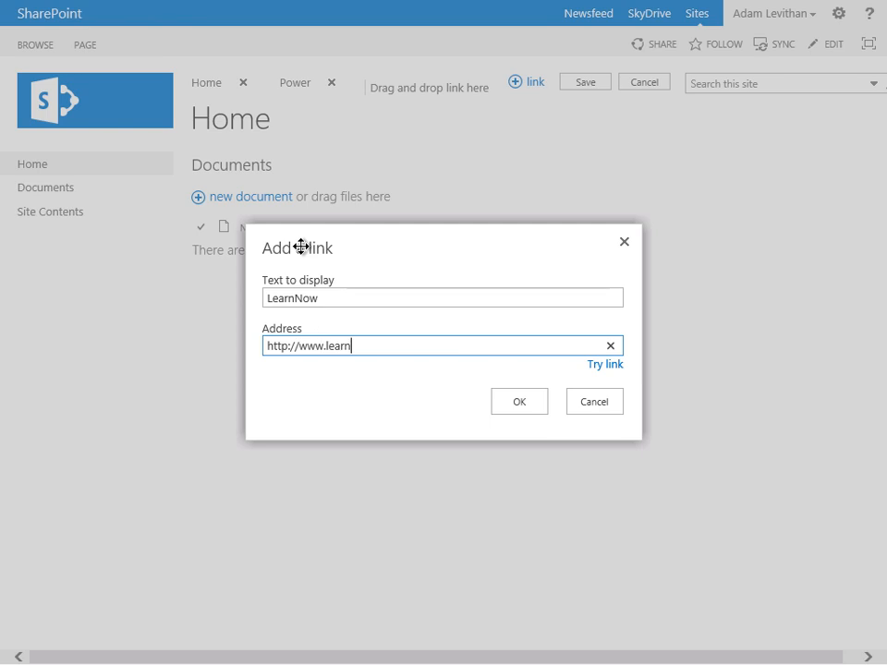
type("nowonline.com")
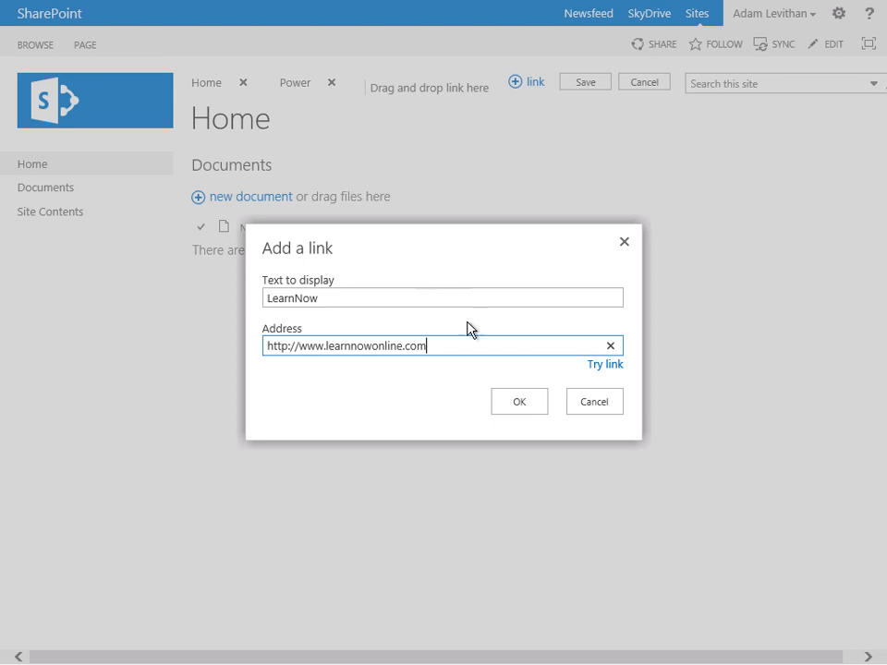
left_click(520, 407)
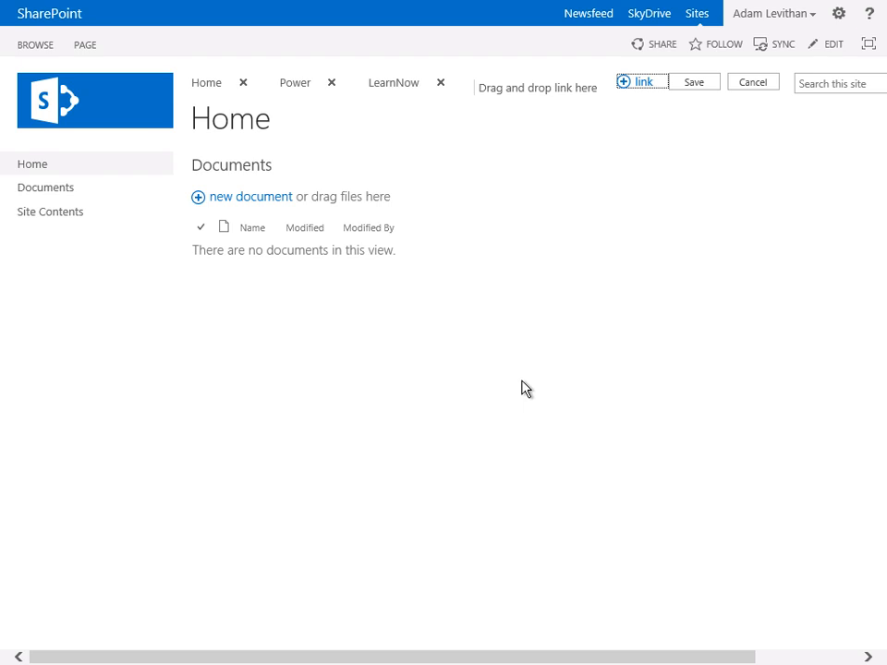
left_click(697, 86)
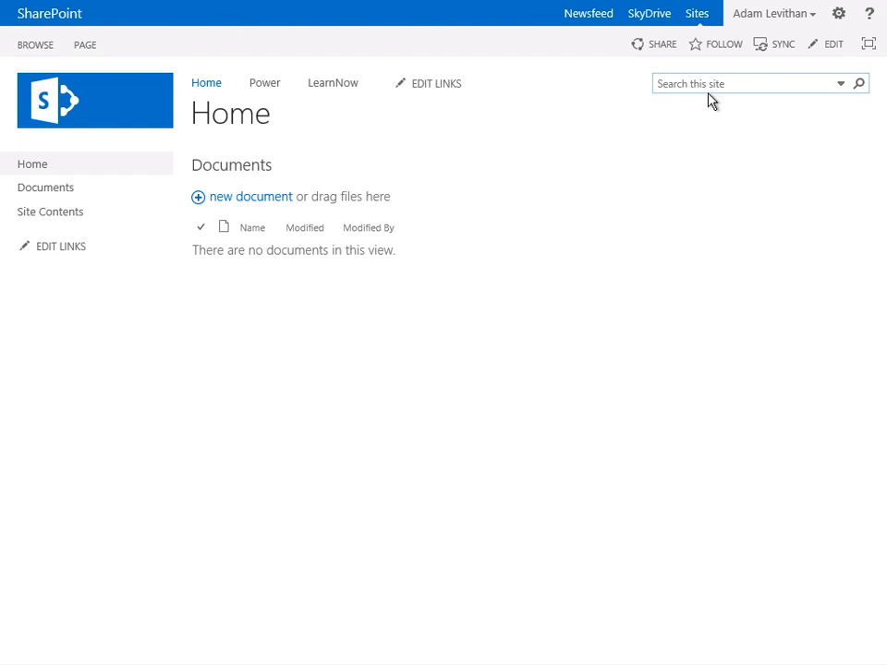
- Open the Power site from the top navigation
left_click(270, 87)
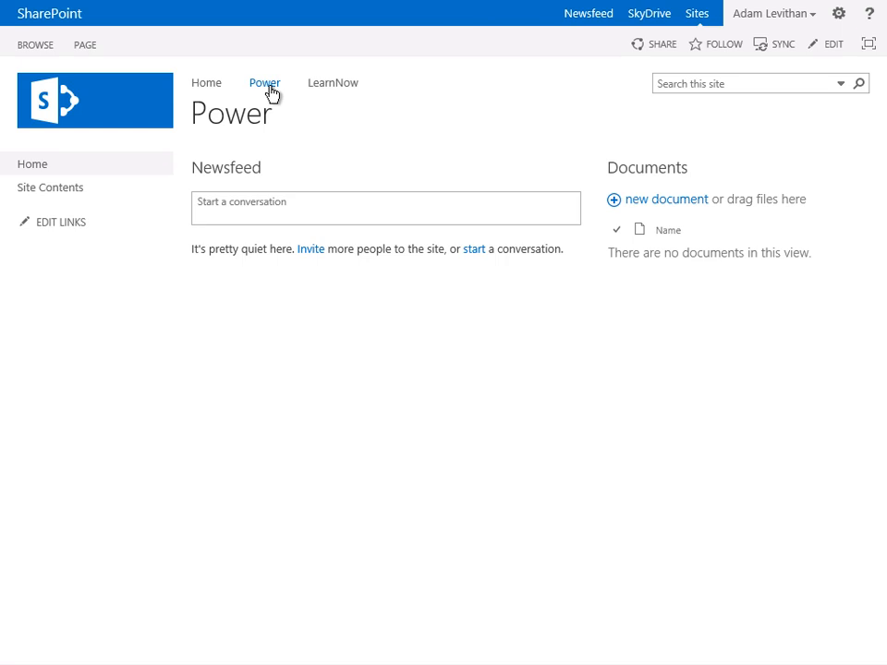
left_click(57, 224)
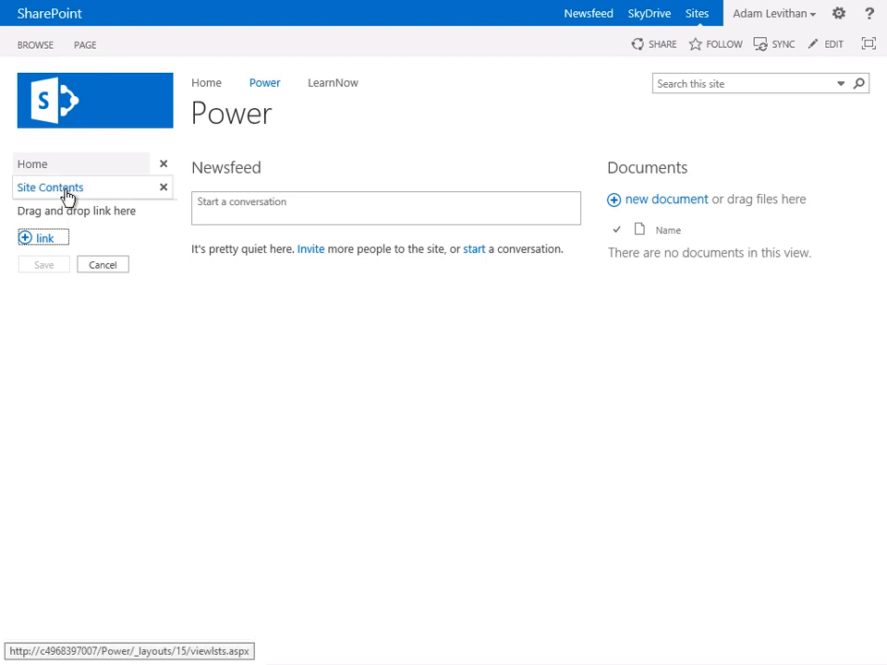
mouse_move(71, 189)
left_mouse_down()
mouse_move(79, 177)
mouse_move(81, 188)
mouse_move(80, 176)
left_mouse_up()
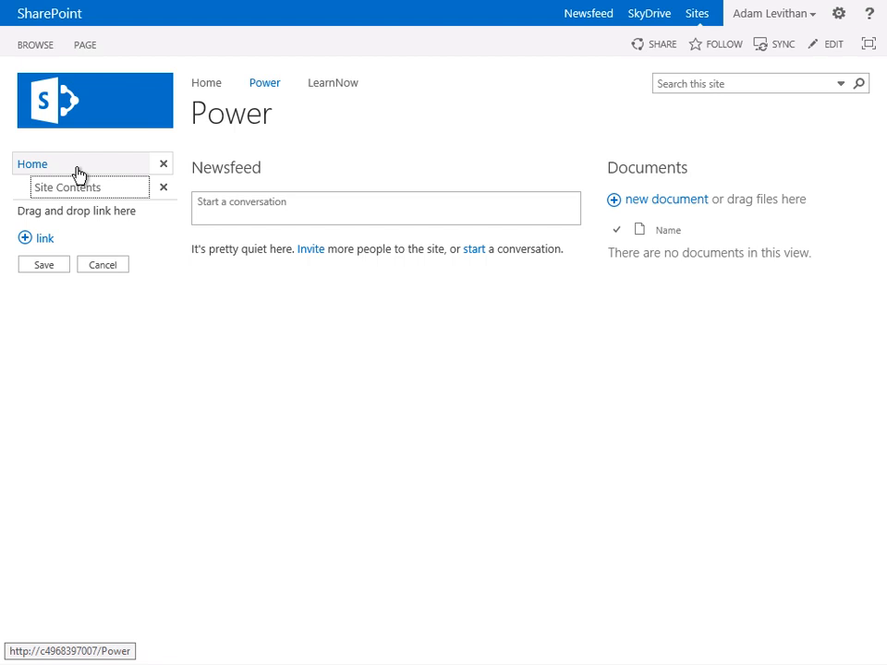
left_click_drag(73, 197, 15, 174)
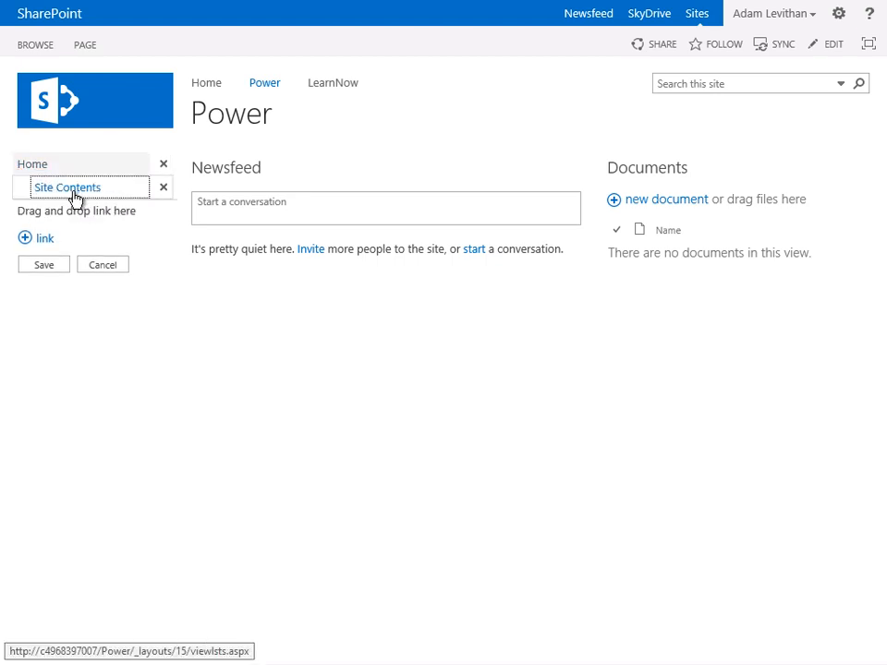
left_click_drag(73, 198, 15, 189)
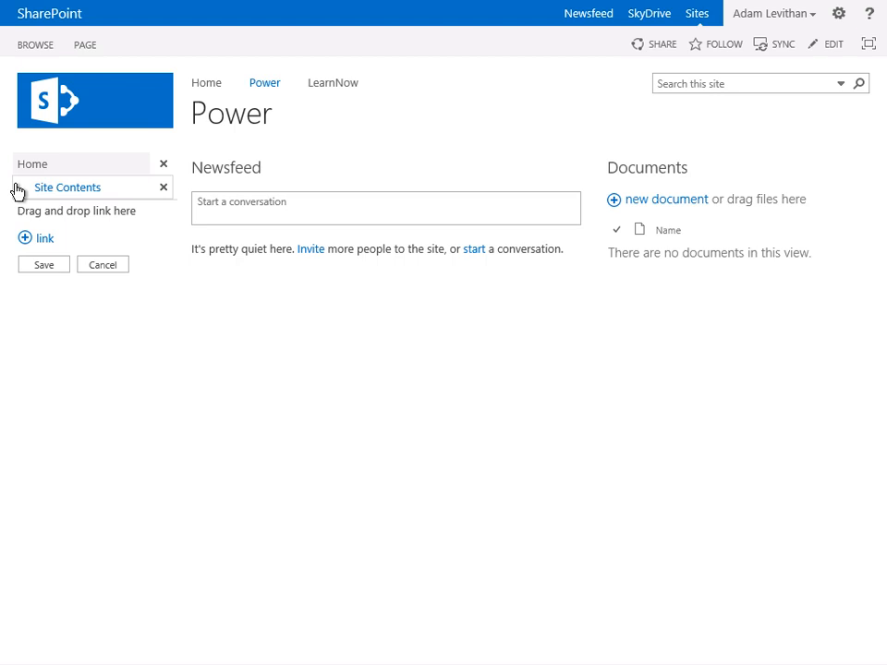
left_click(93, 266)
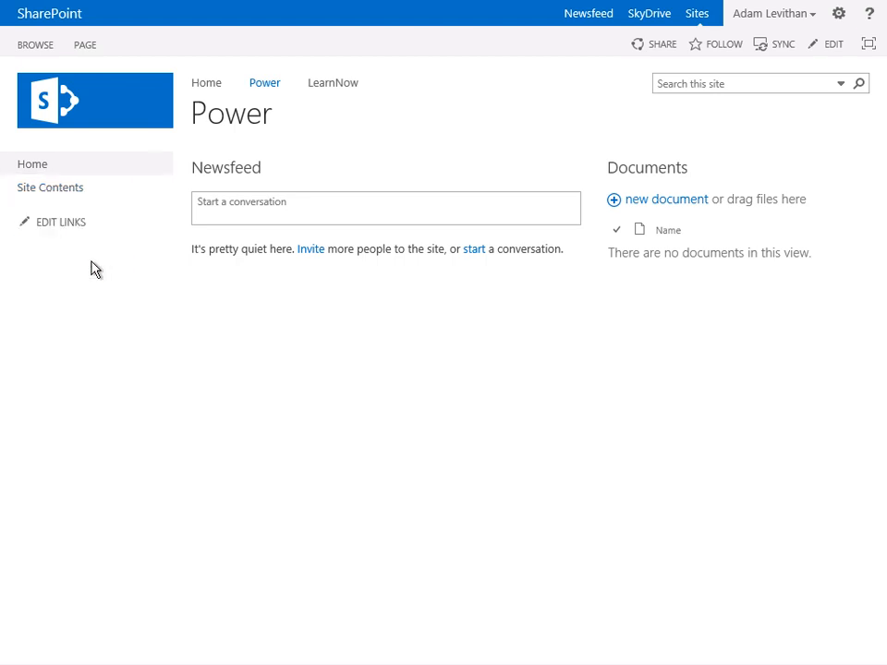
- From the Power site's contents, add the Documents library to the Quick Launch between Home and Site Contents, and save the links
left_click(47, 194)
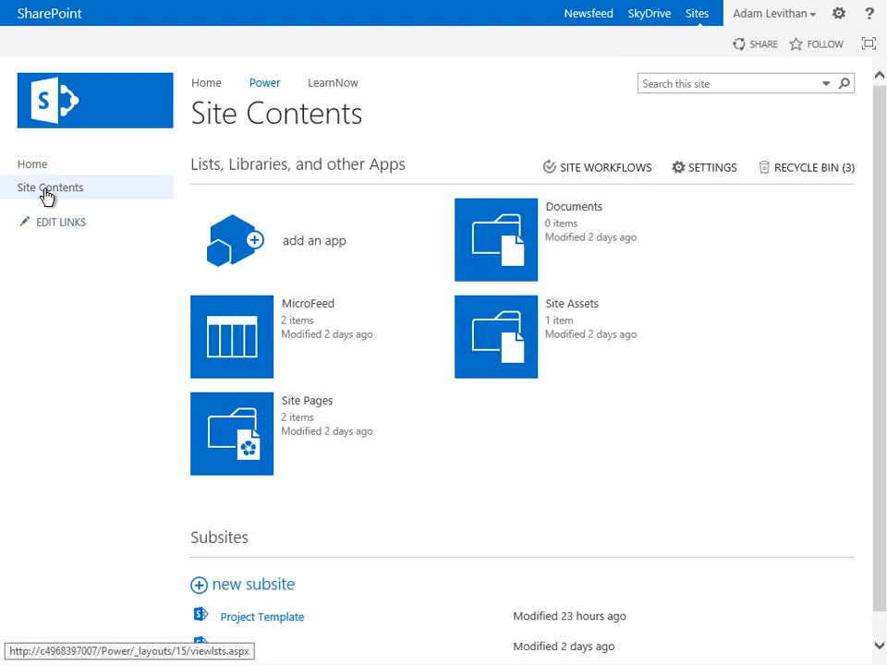
left_click(45, 227)
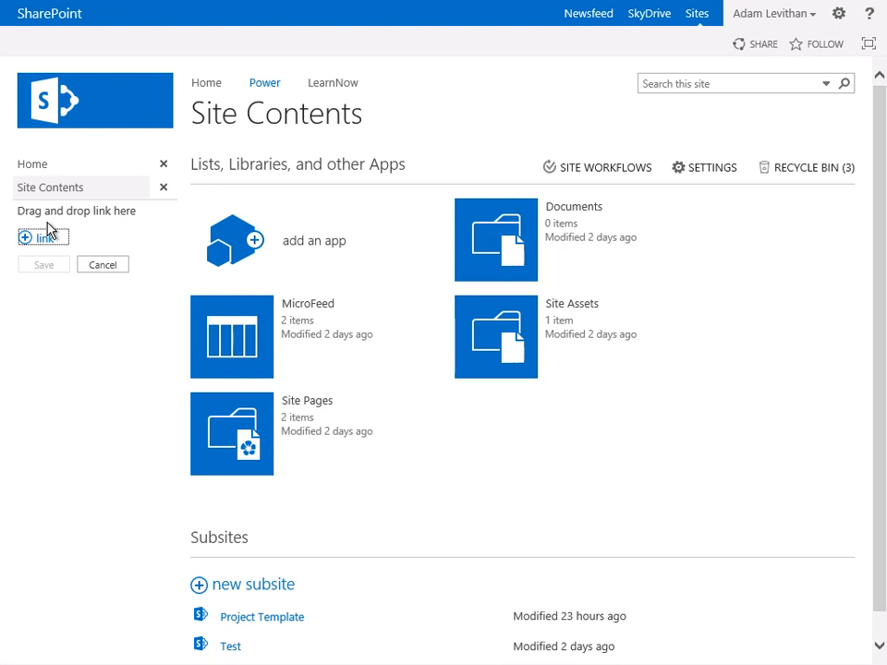
left_click_drag(464, 246, 59, 214)
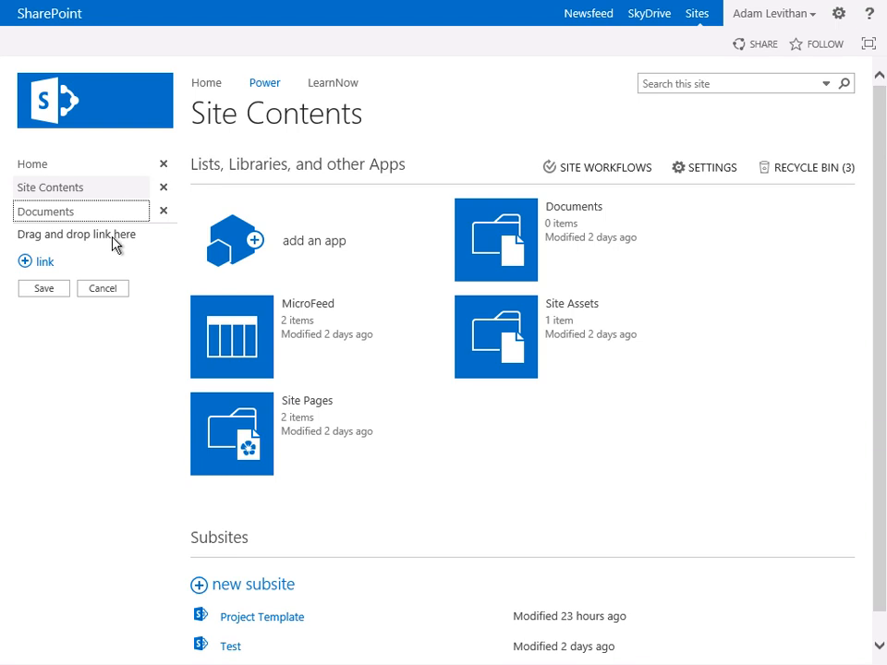
left_click_drag(67, 218, 57, 190)
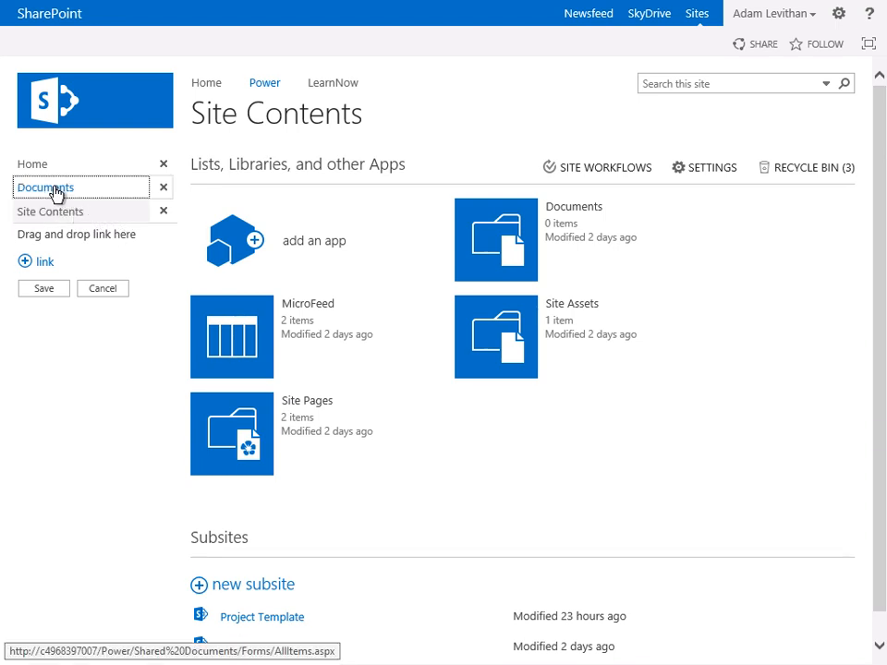
left_click(54, 289)
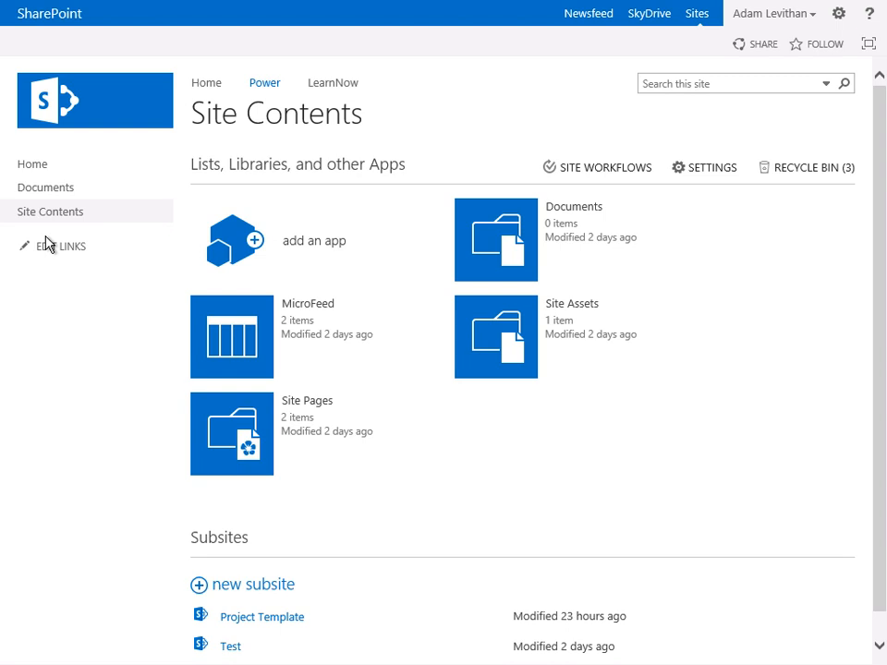
- In the Documents library's general settings, set the Quick Launch display option to No and save
left_click(481, 222)
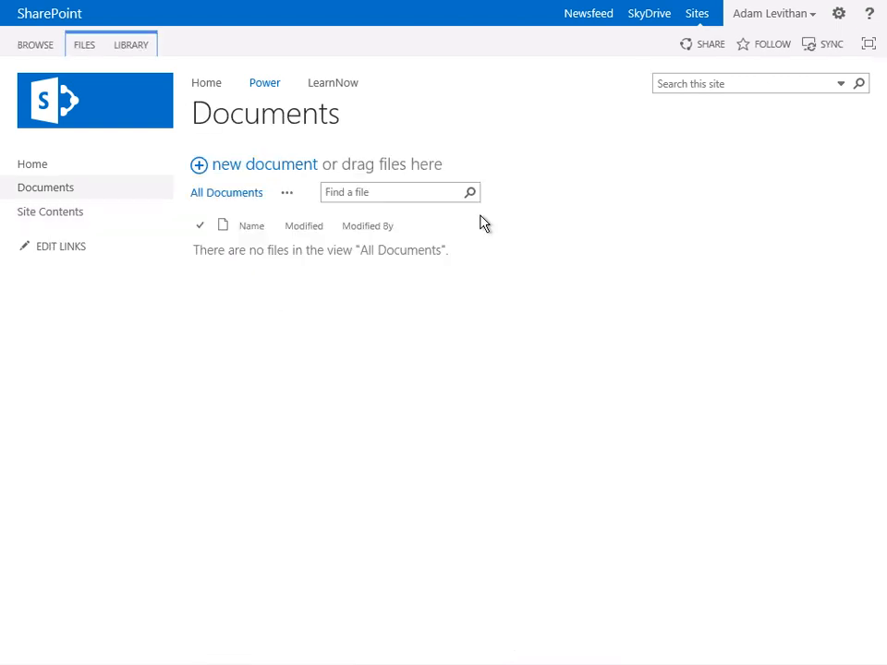
left_click(135, 51)
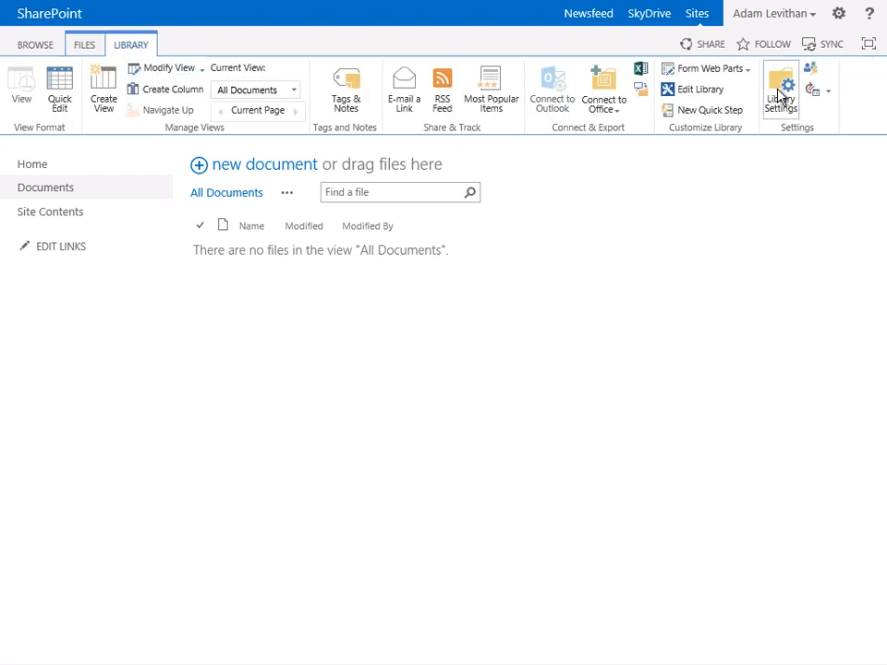
left_click(779, 96)
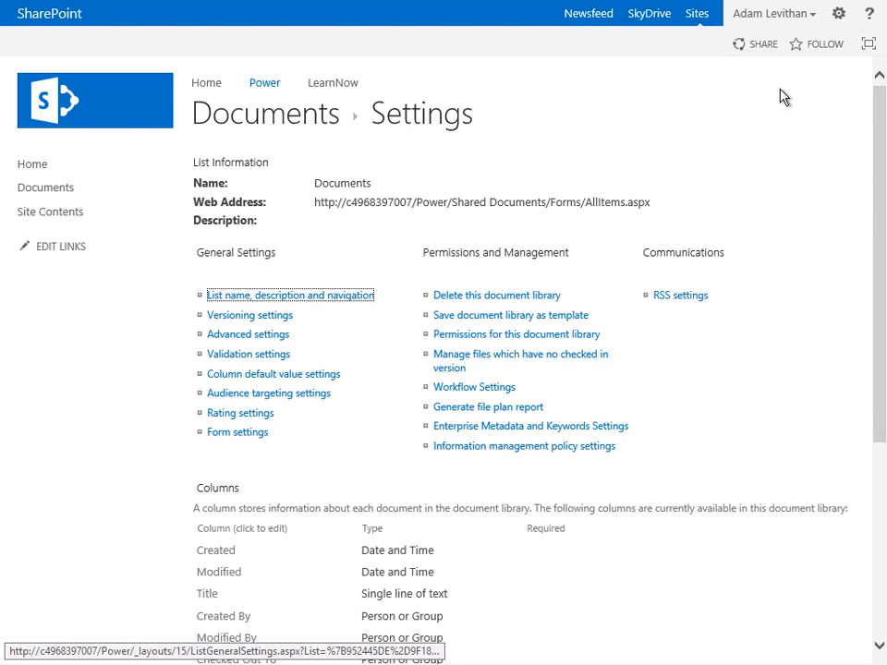
left_click(241, 297)
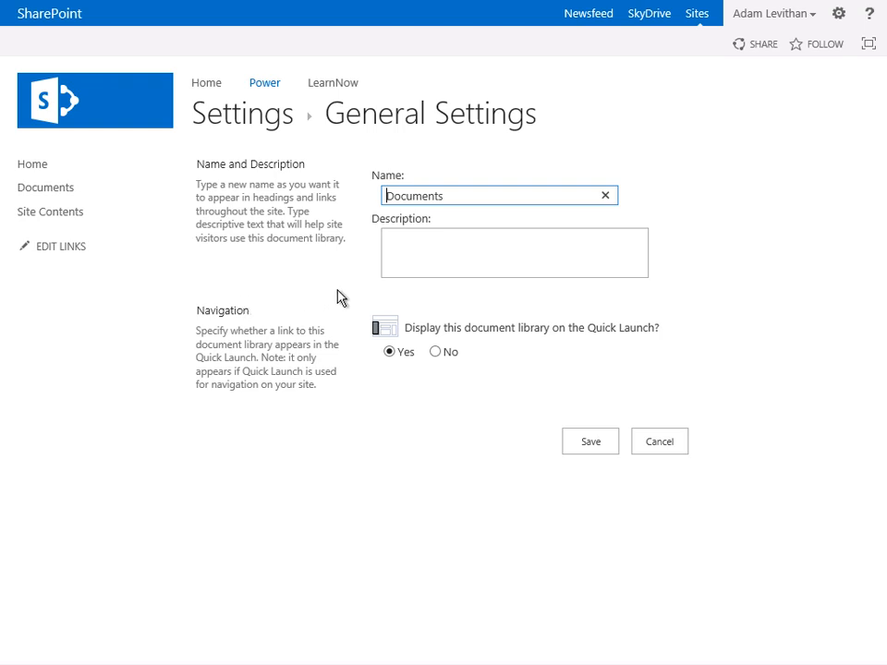
left_click(435, 354)
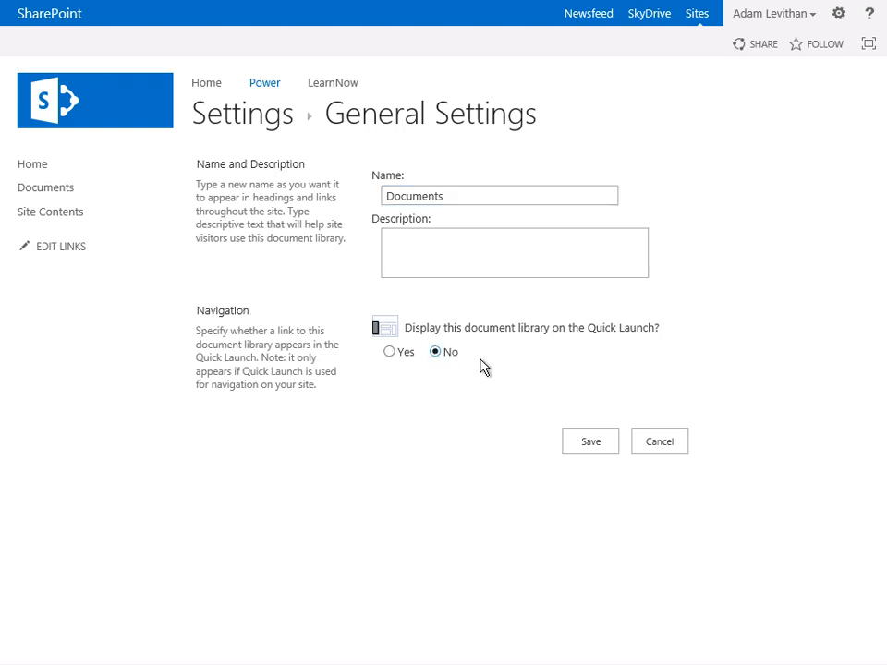
left_click(599, 445)
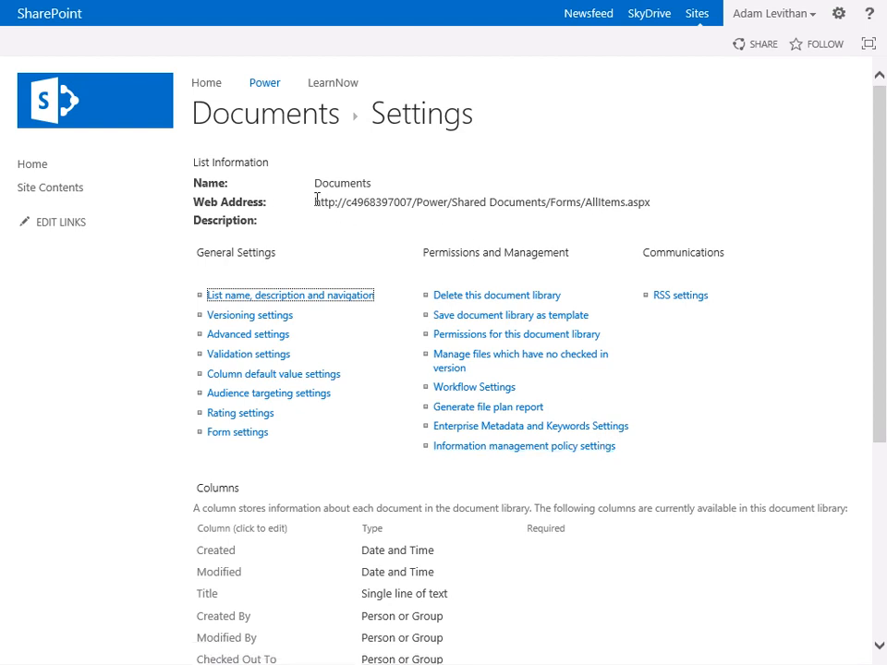
- Copy the Documents library's full web address from its list information
left_click_drag(315, 202, 640, 211)
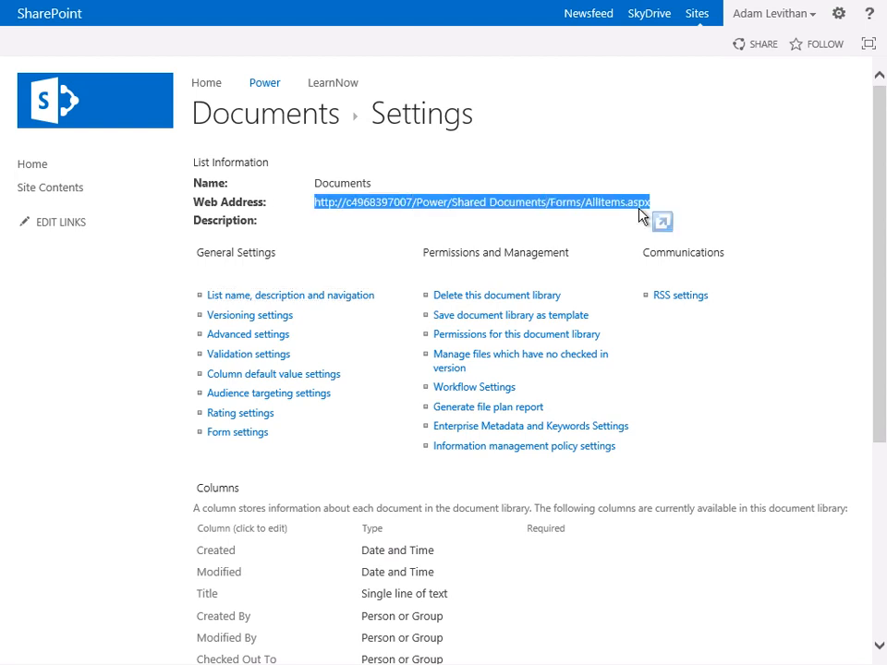
right_click(638, 212)
left_click(661, 234)
left_click(839, 14)
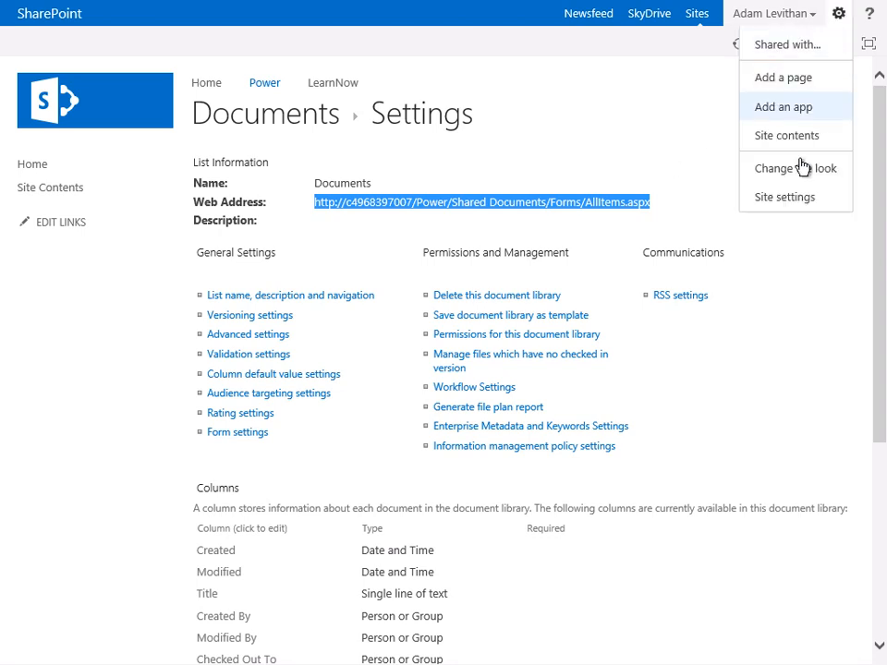
left_click(793, 201)
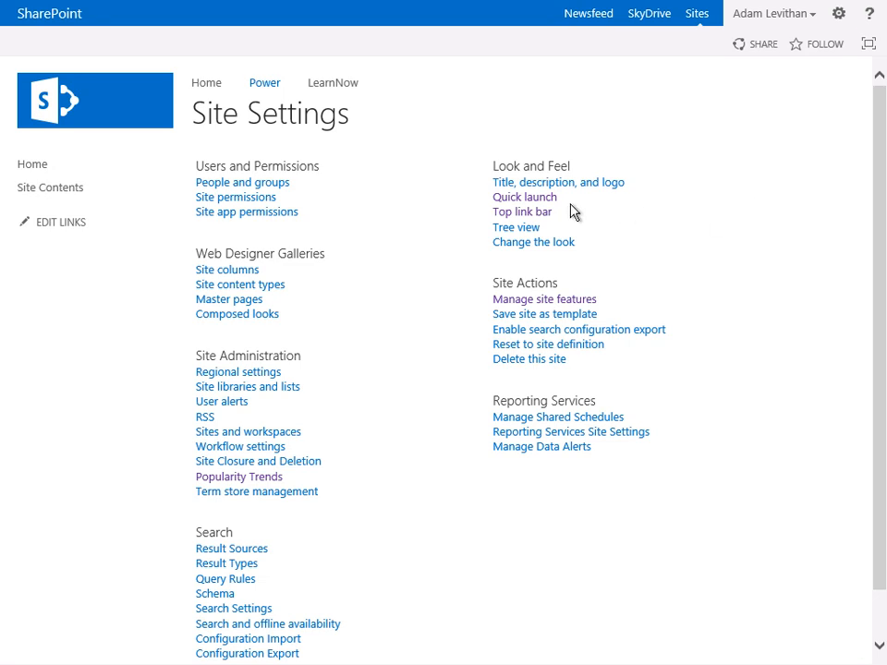
left_click(524, 198)
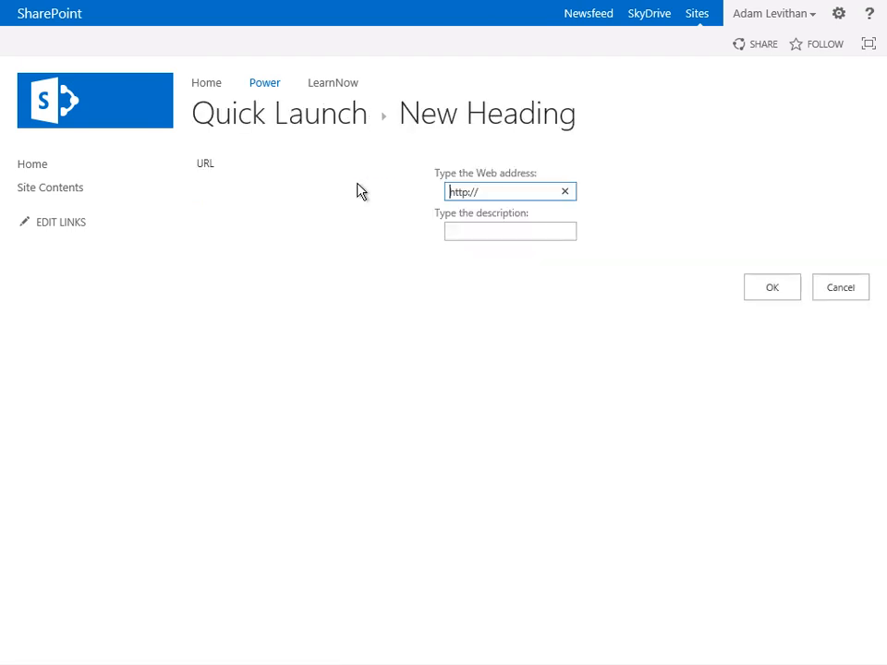
left_click(487, 194)
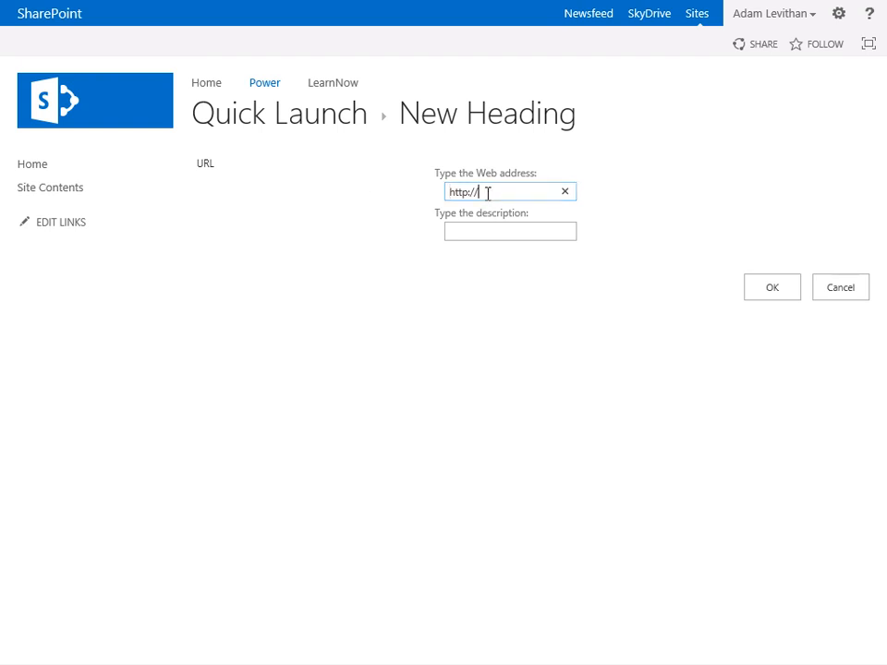
type("www.learnnowonline.com")
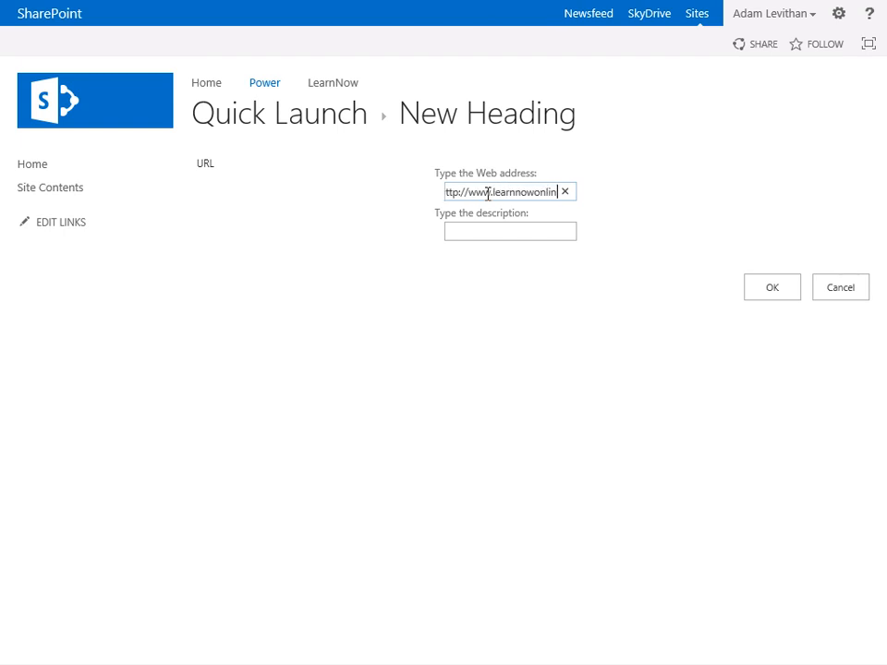
key("Tab")
type("Training")
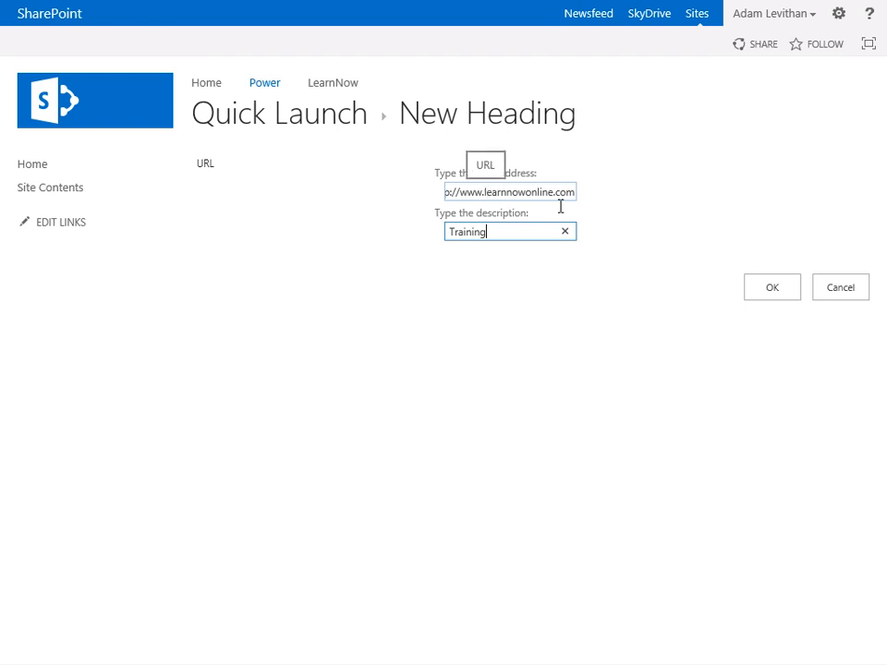
left_click(766, 289)
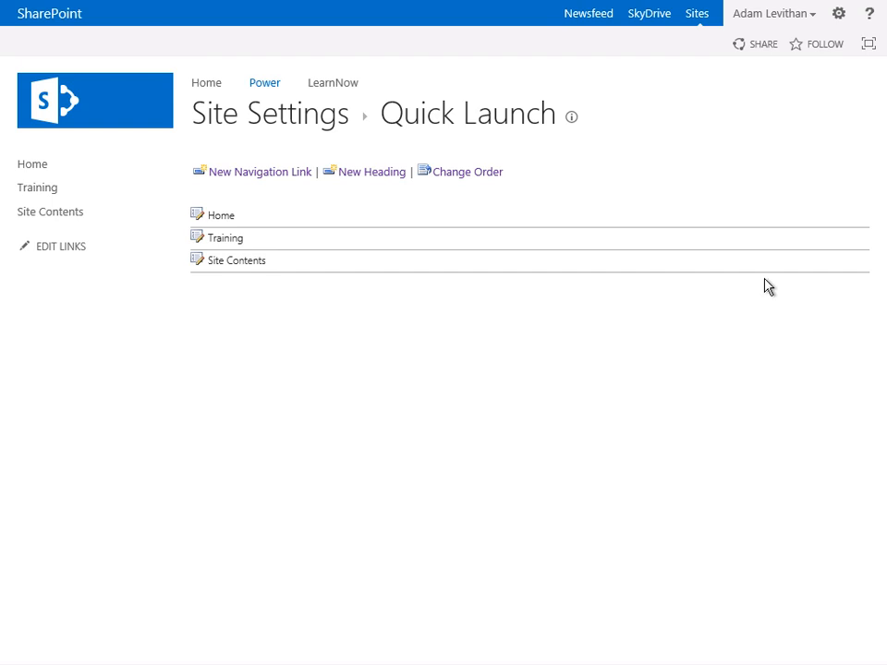
- Add a Quick Launch navigation link with the copied library address, the description Documents and the heading Training
left_click(269, 180)
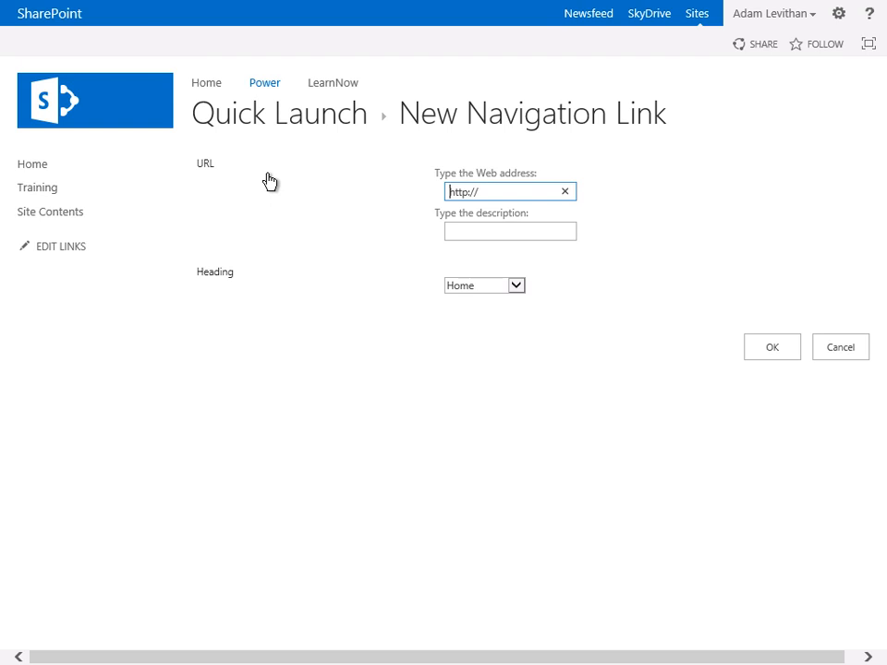
left_click_drag(501, 194, 403, 191)
key("ctrl+v")
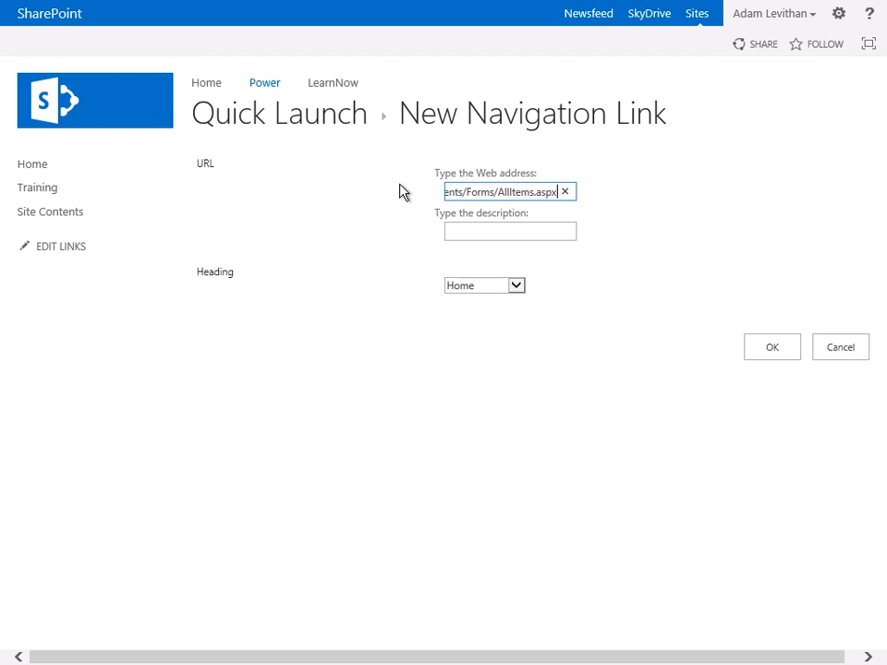
left_click(476, 233)
type("Documents")
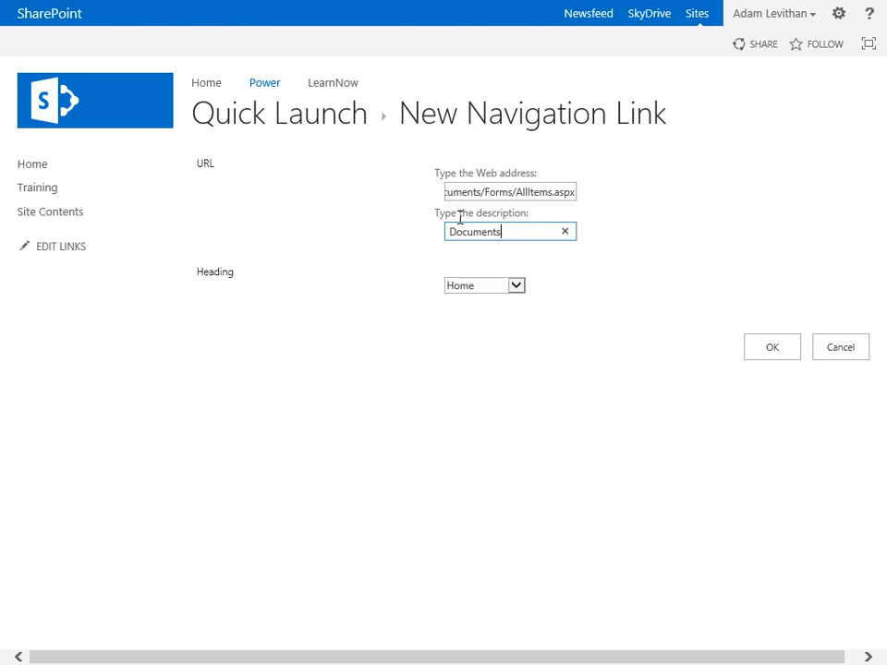
left_click(517, 285)
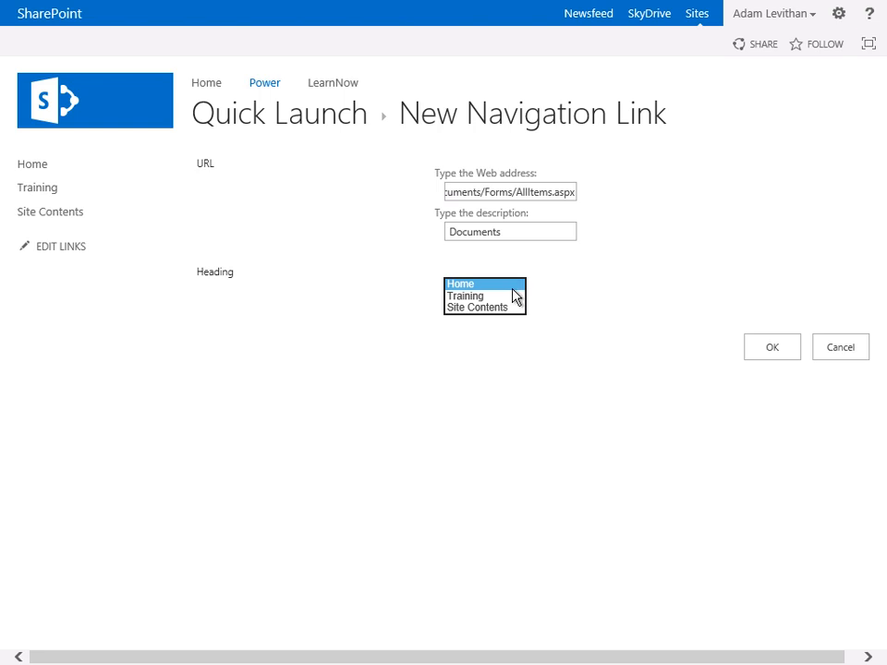
left_click(508, 296)
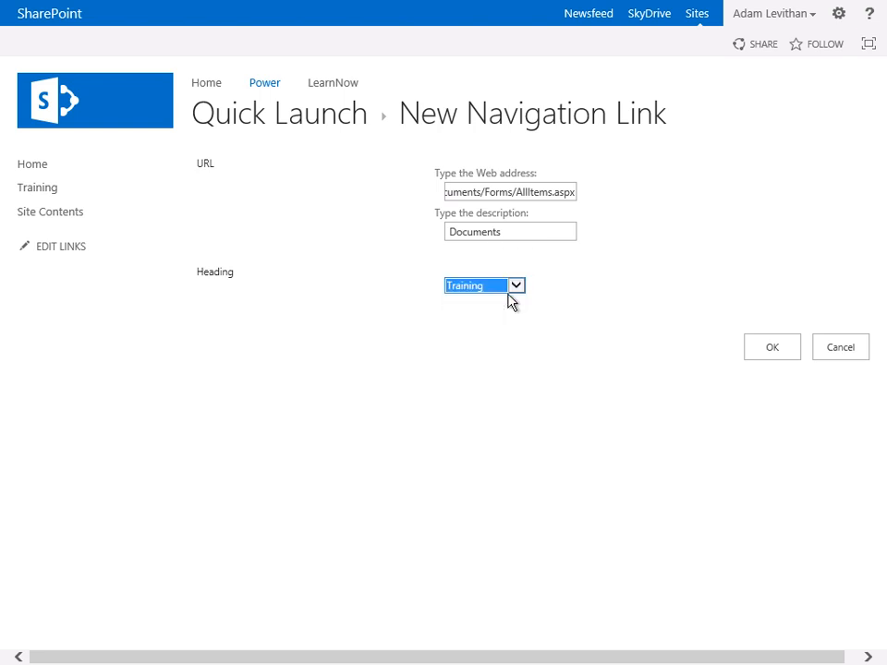
left_click(770, 362)
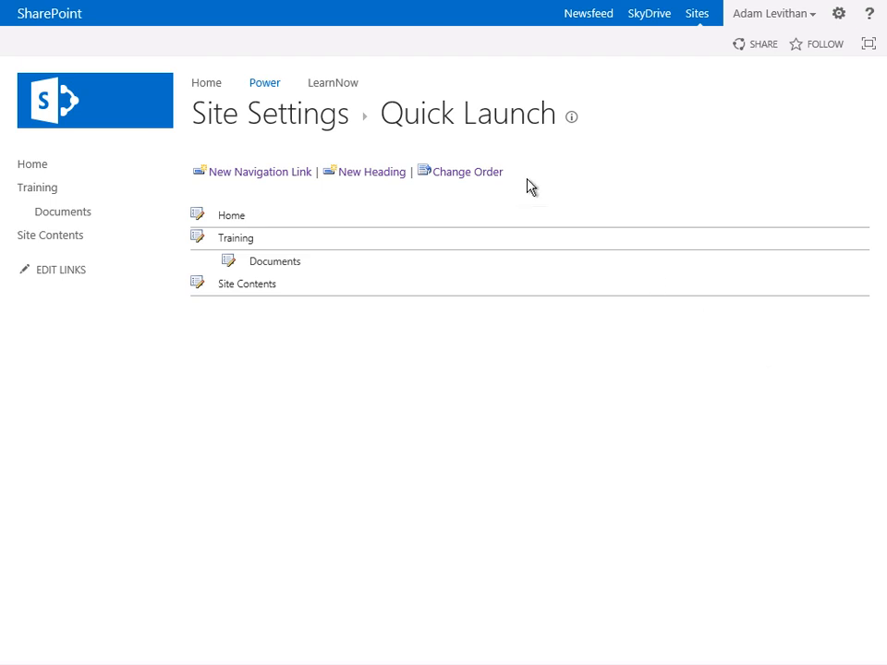
- Reorder the Quick Launch so the Training heading takes position 1, and save the order
left_click(496, 176)
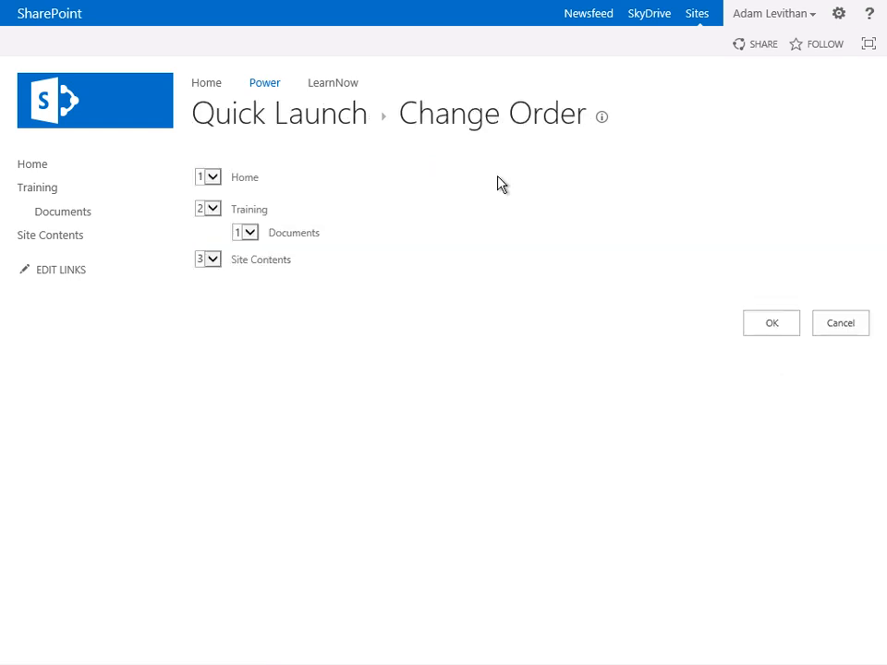
left_click(212, 175)
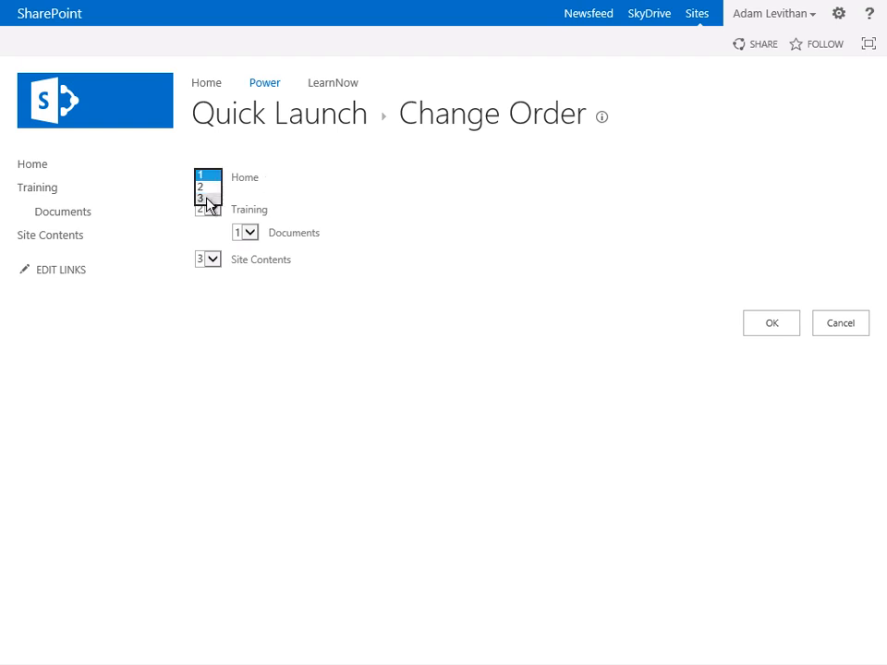
left_click(206, 205)
left_click(213, 260)
left_click(206, 242)
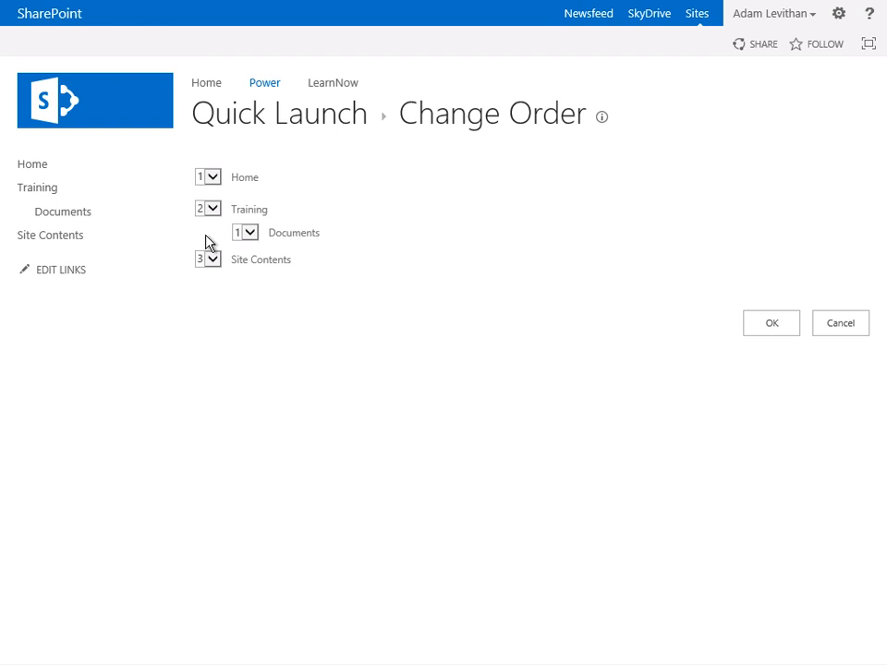
left_click(212, 210)
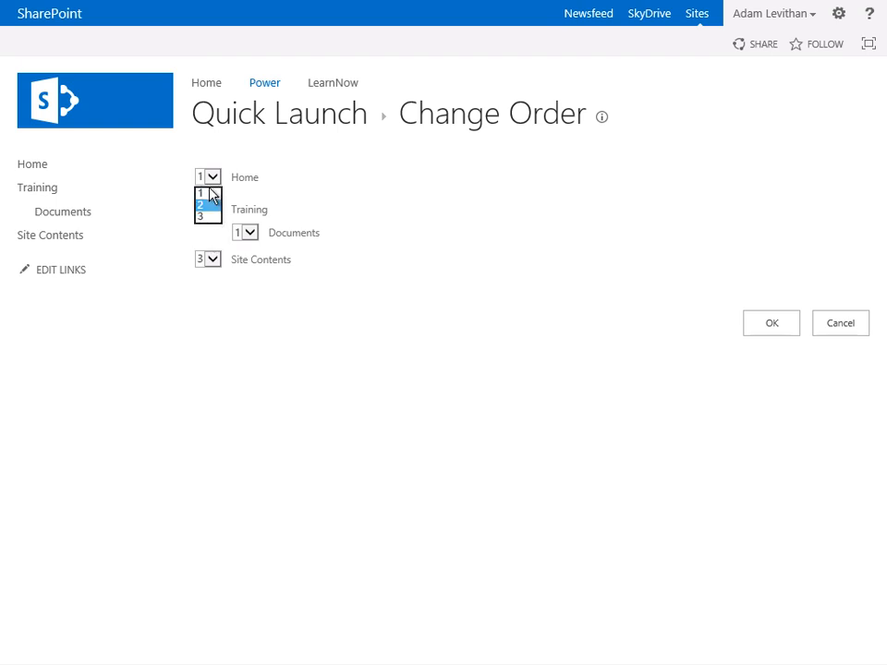
left_click(210, 193)
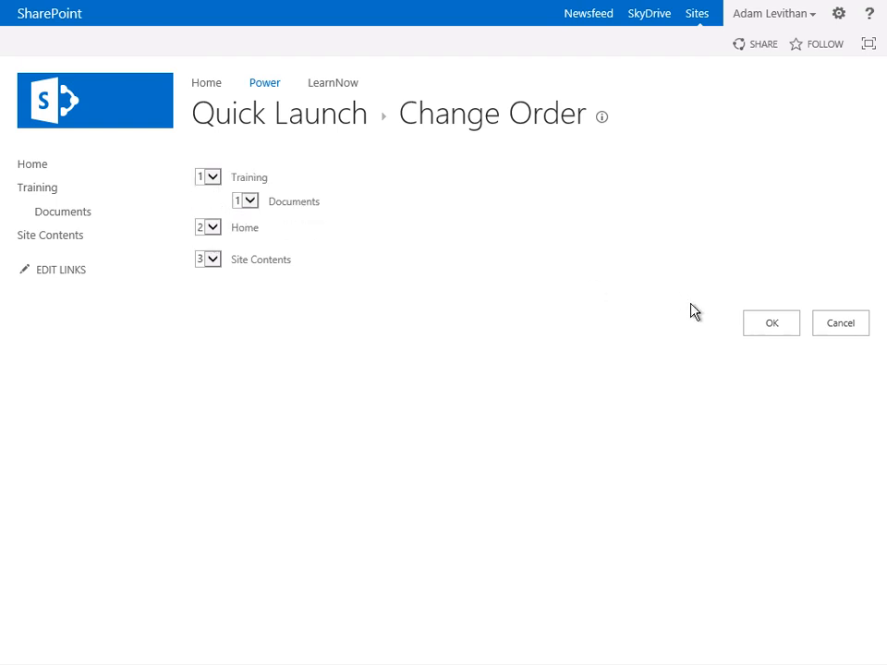
left_click(777, 329)
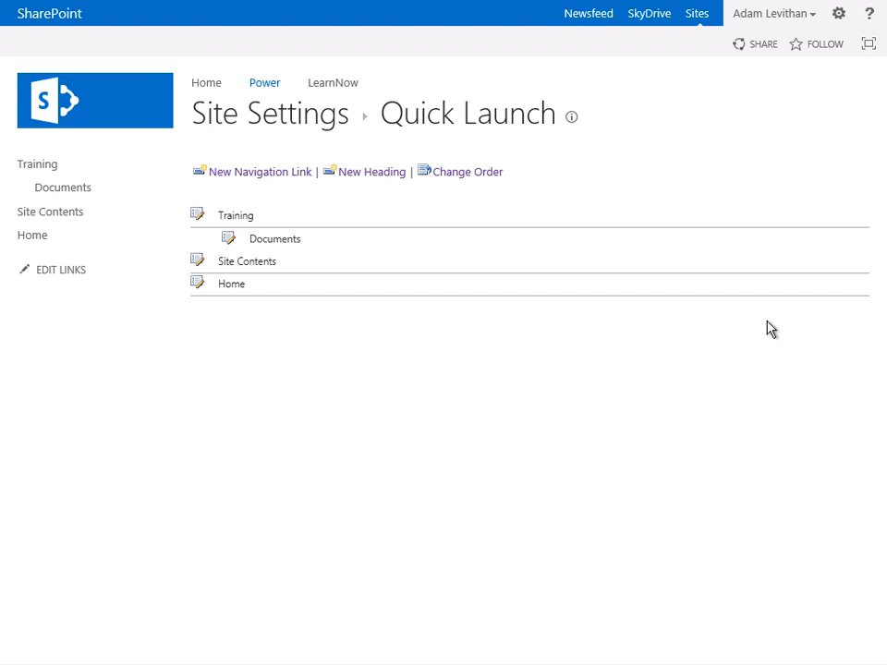
- Enable the Tree View alongside the Quick Launch in the site settings, save, and expand the Test subsite in the tree
left_click(838, 22)
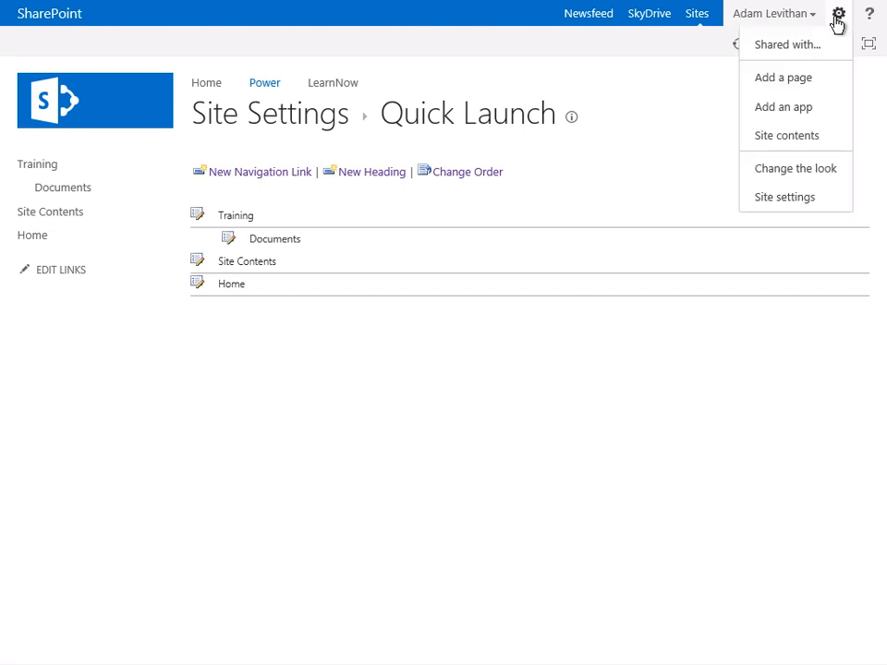
left_click(776, 200)
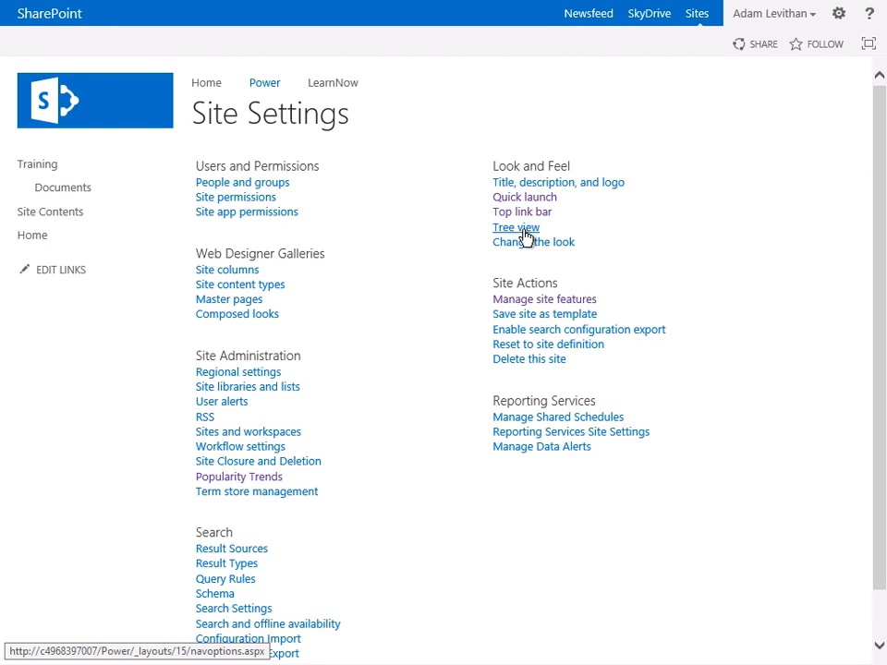
left_click(523, 228)
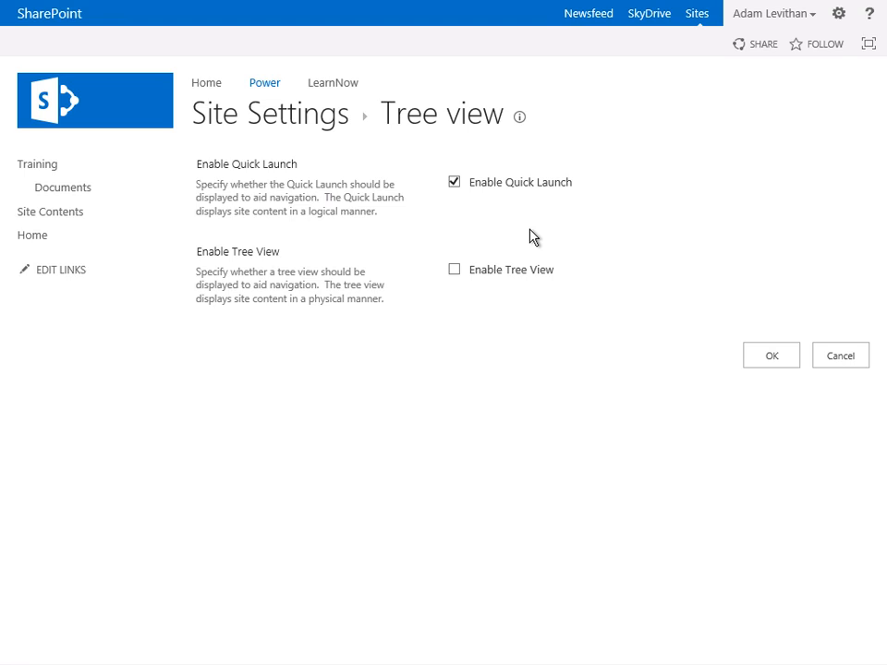
left_click(455, 270)
left_click(779, 355)
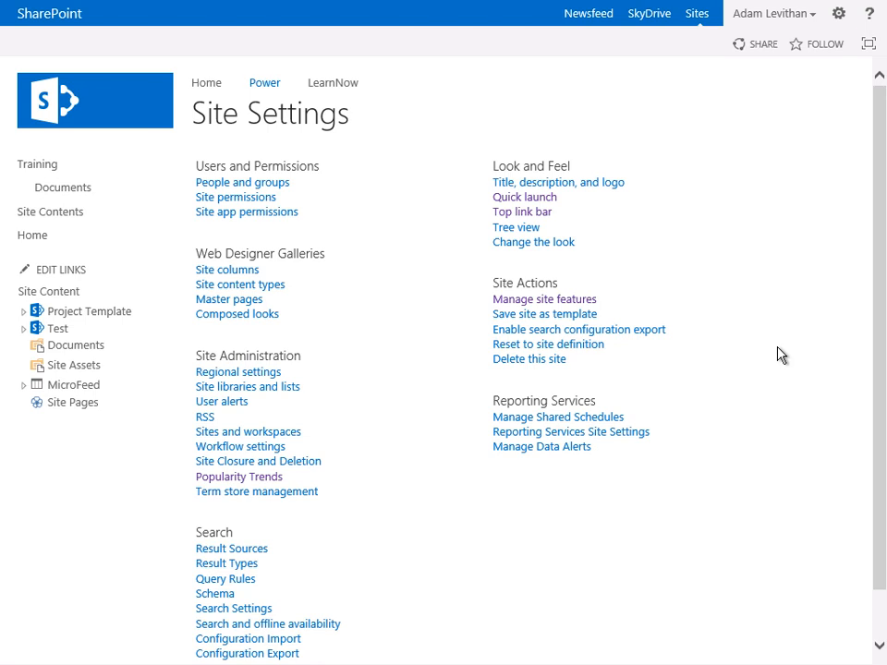
left_click(23, 329)
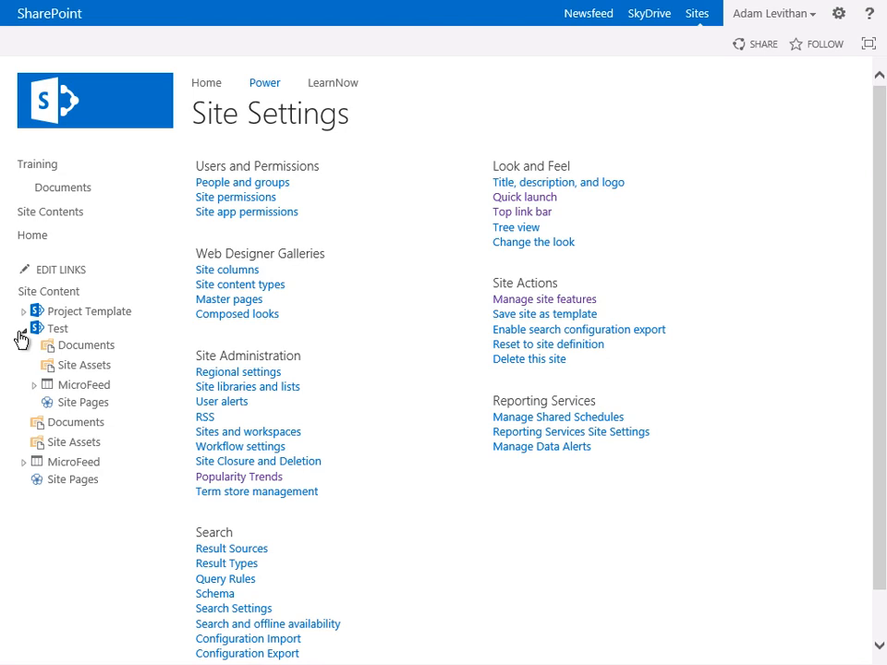
- Turn off the Enable Tree View option for the Power site while keeping the Quick Launch enabled, and save
left_click(509, 231)
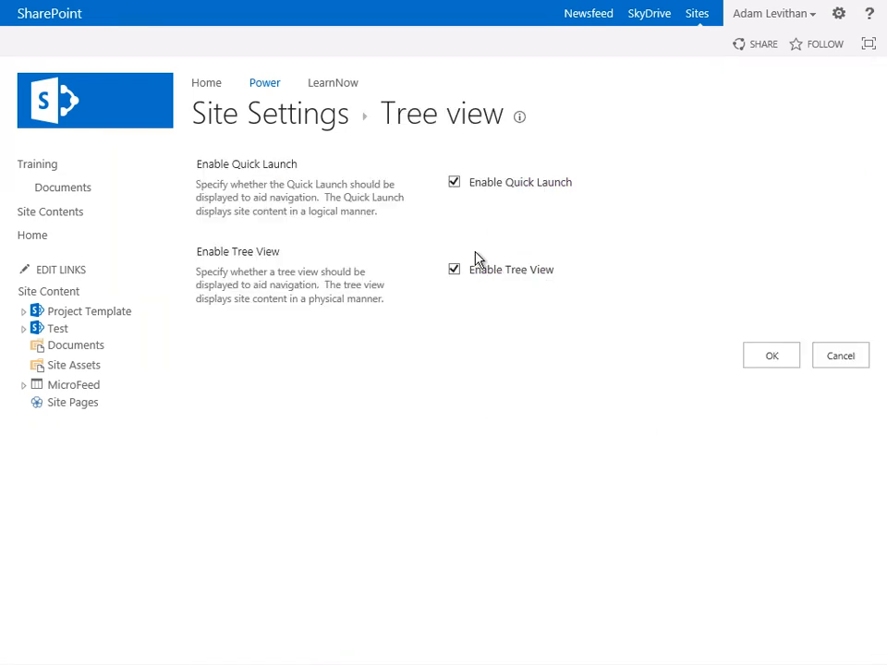
left_click(454, 270)
left_click(772, 359)
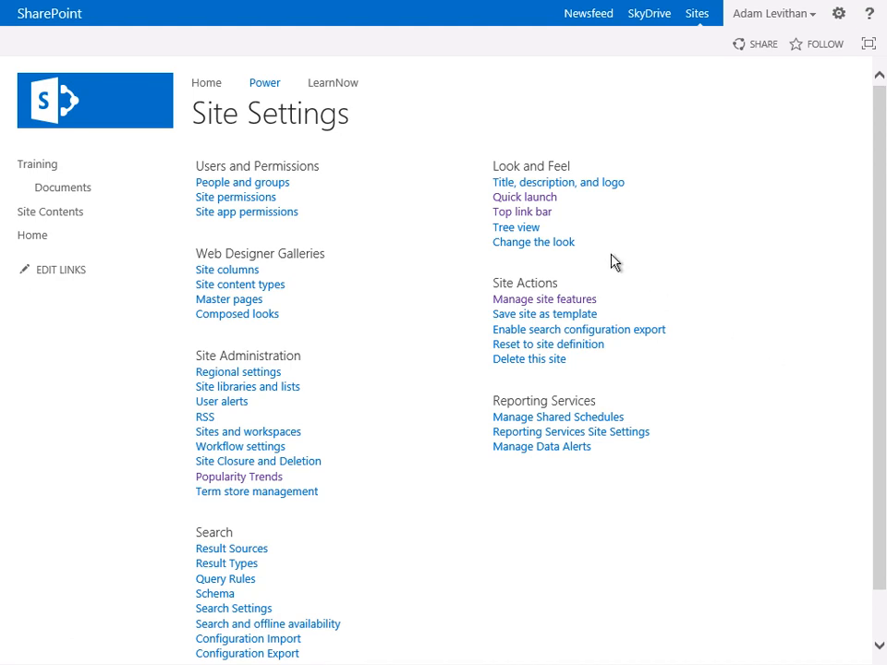
- In the Power site's top link bar settings, stop inheriting links and then revert to using the links from the parent
left_click(545, 222)
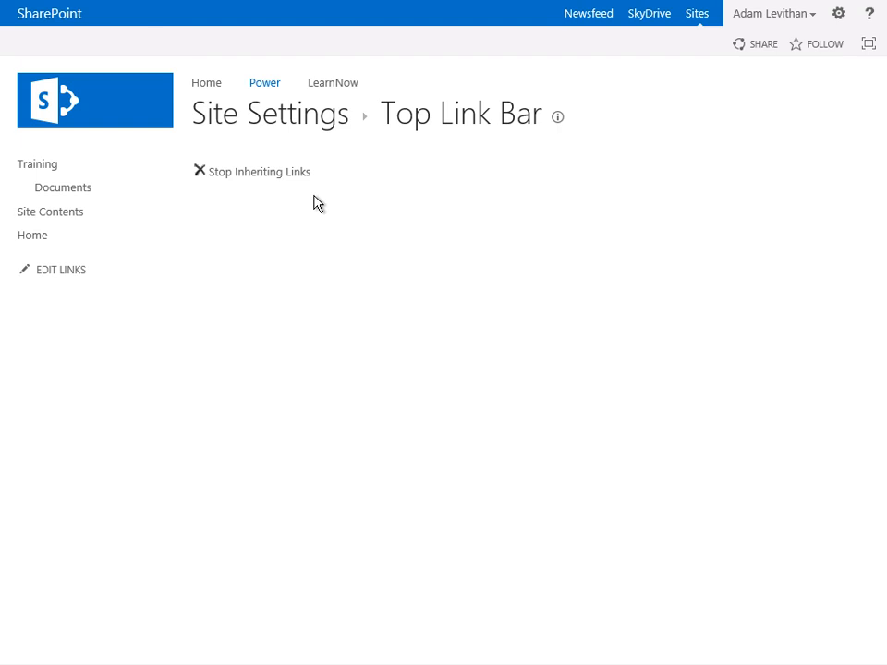
left_click(267, 180)
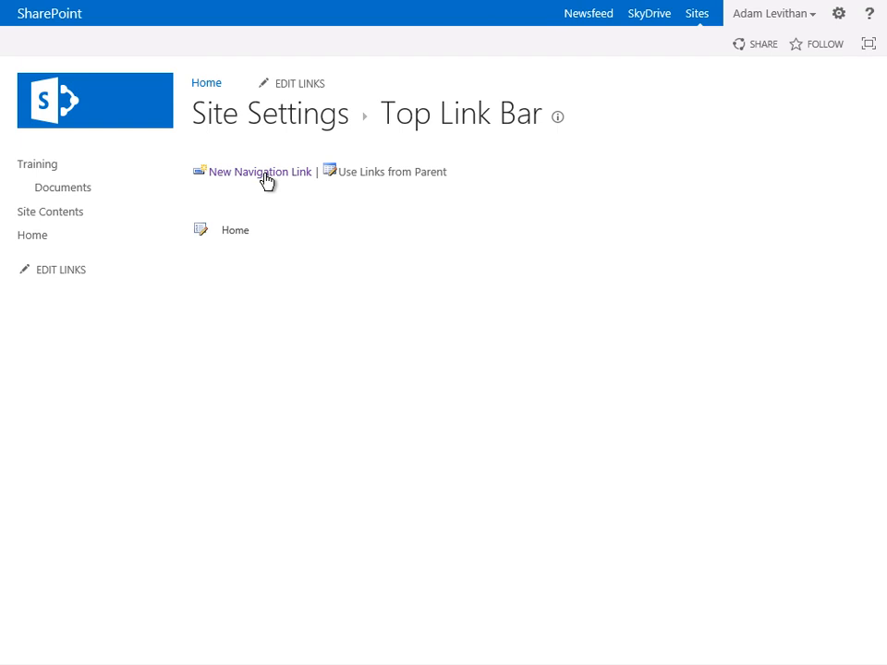
left_click(377, 176)
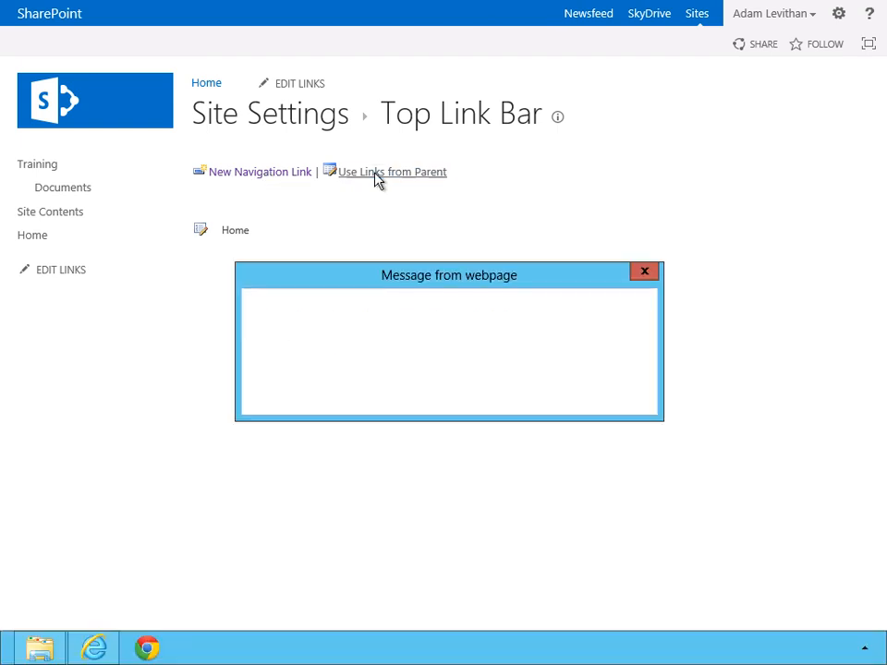
left_click(526, 397)
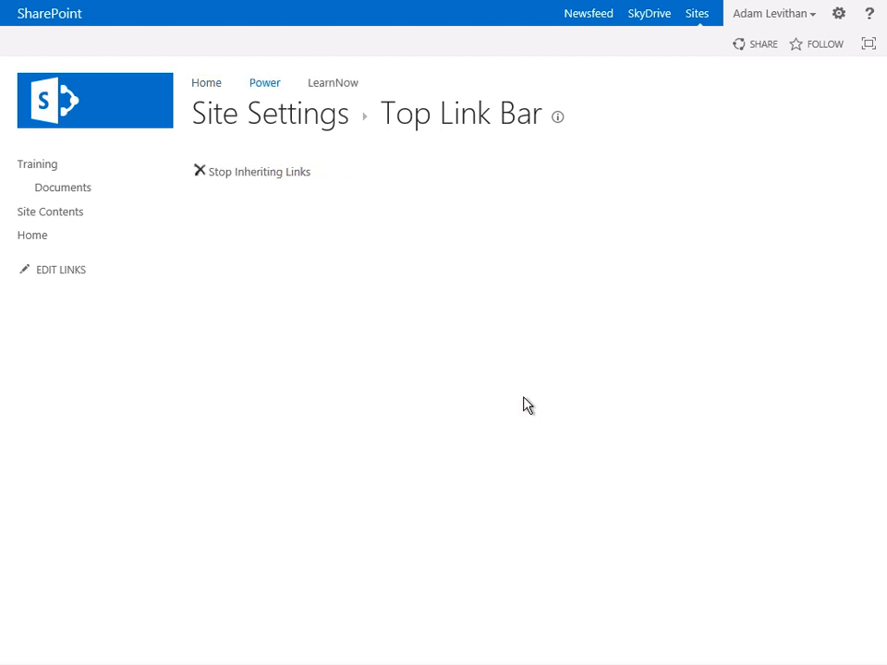
- Return to the Power site's home page and open Popularity Trends from its site settings to view the usage reports
left_click(276, 93)
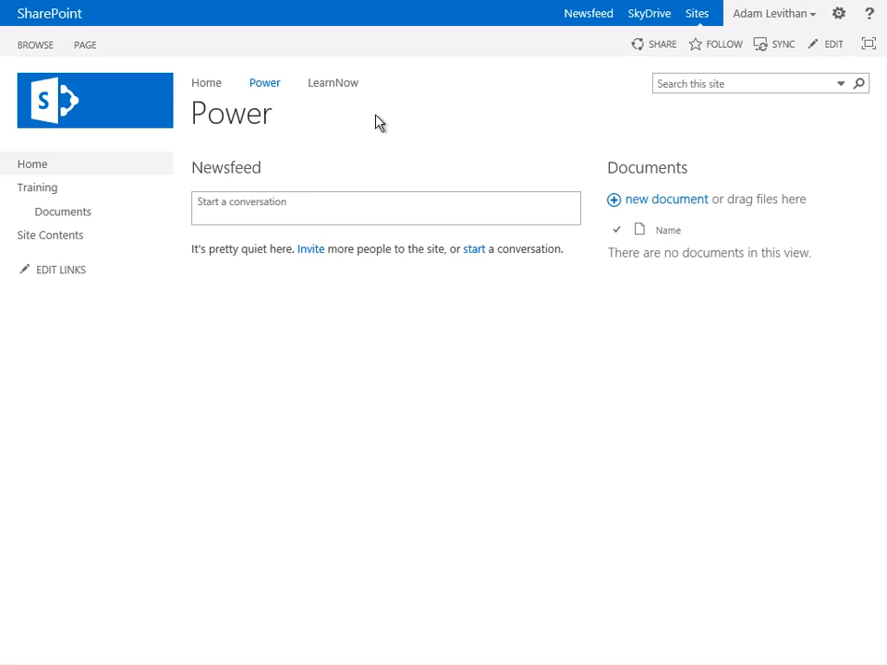
left_click(837, 16)
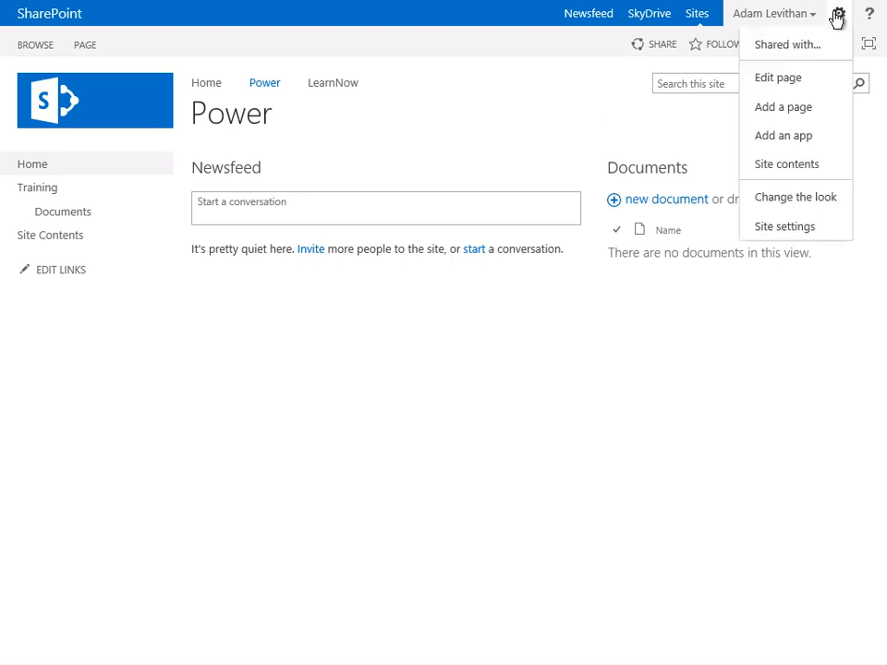
left_click(810, 231)
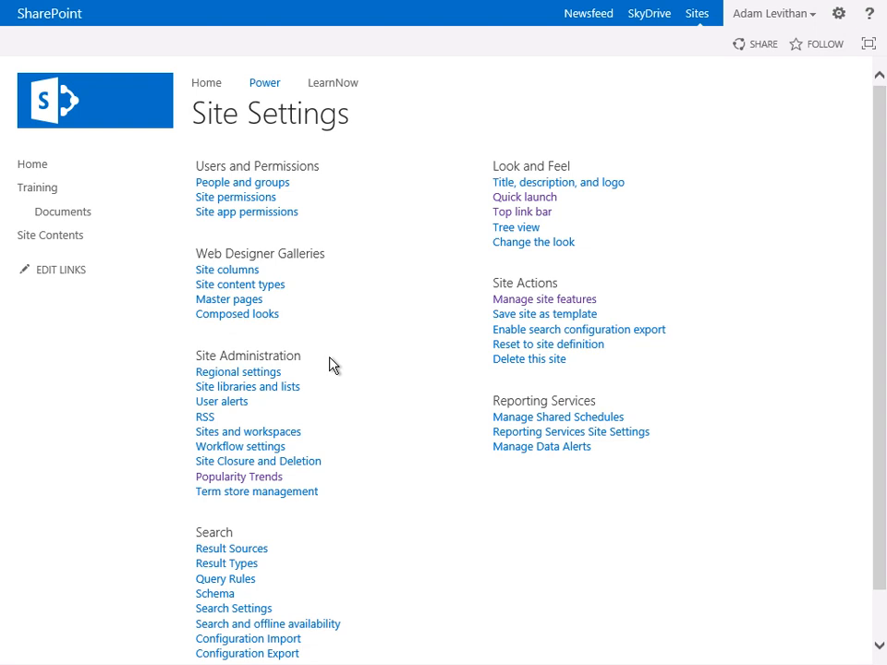
left_click(252, 478)
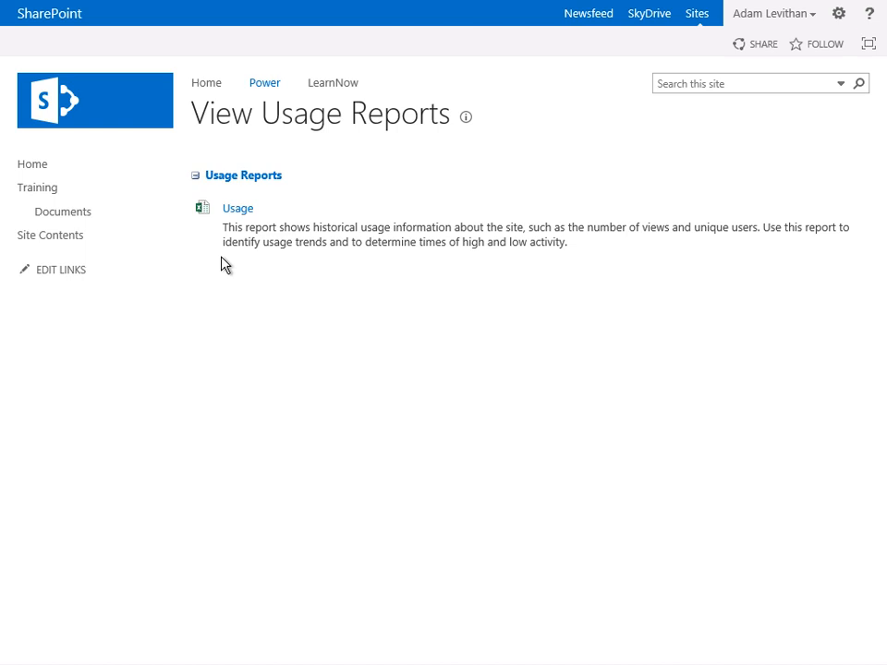
- Switch to Excel to review the Power site's Usage report with its daily and monthly charts, and return to the SharePoint site settings
key("alt+Tab")
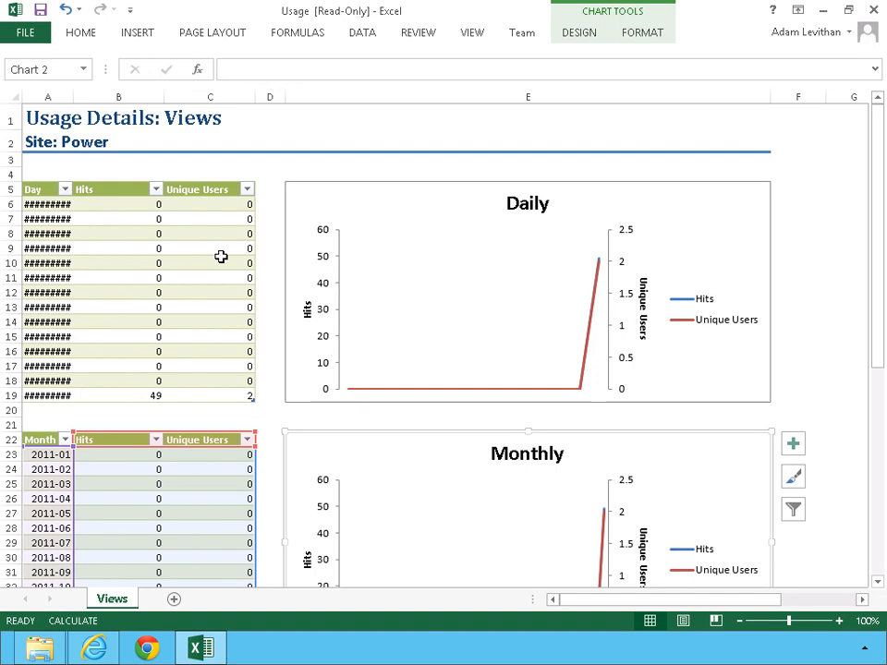
key("alt+Tab")
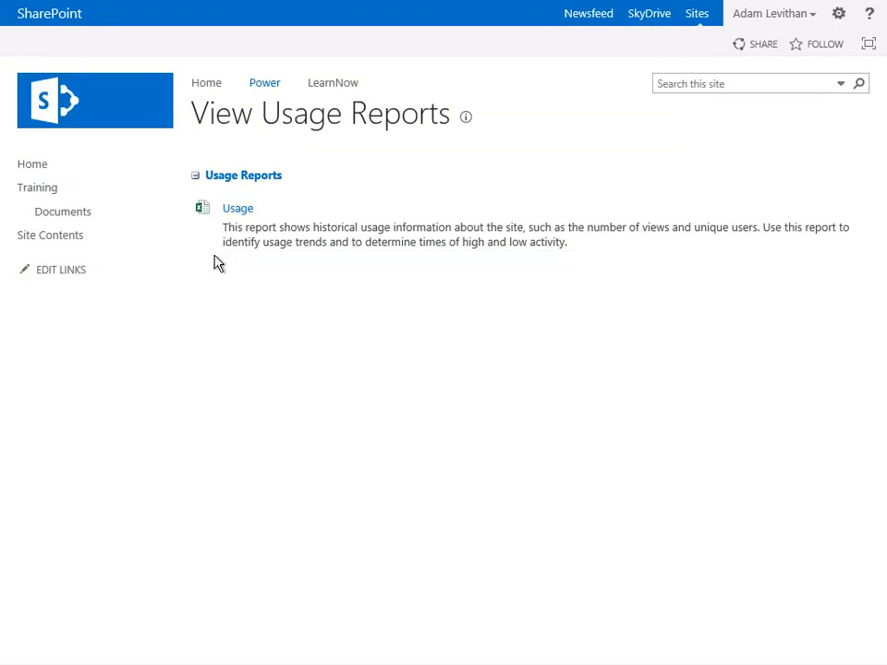
right_click(213, 261)
left_click(252, 225)
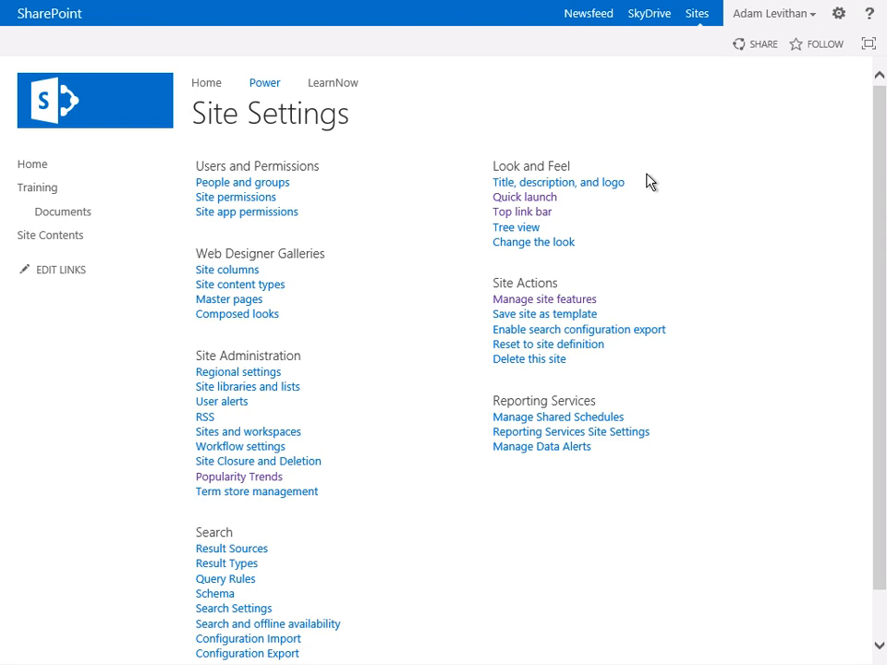
- Open Change the look for the Power site, browse the available themes and pick the Nature theme
left_click(840, 15)
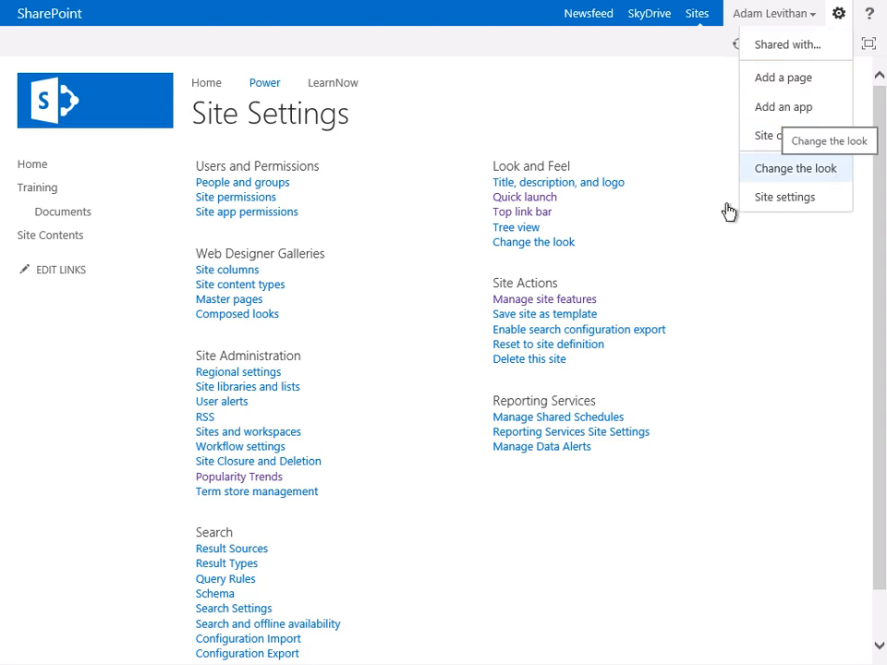
left_click(545, 248)
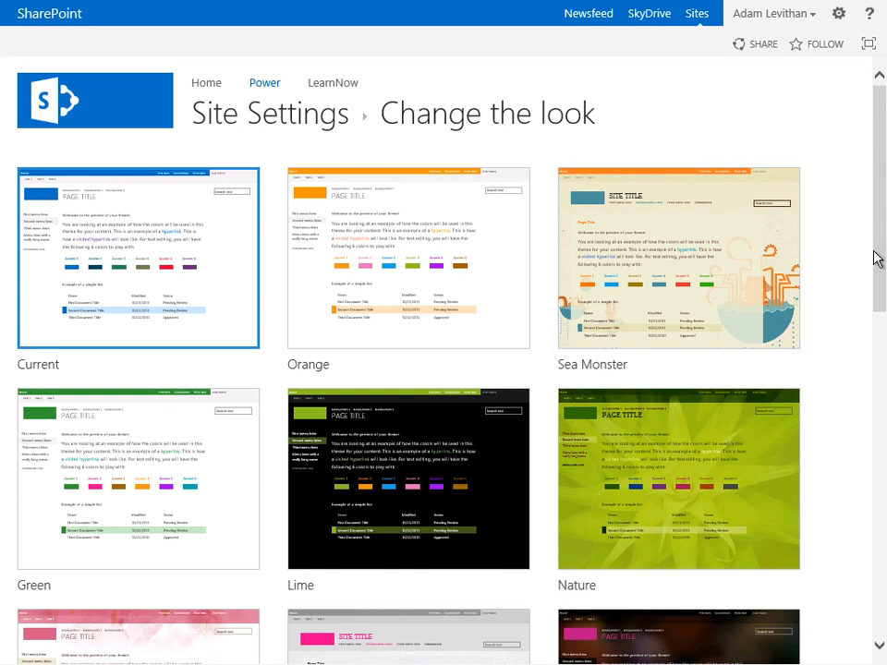
left_click_drag(882, 253, 882, 216)
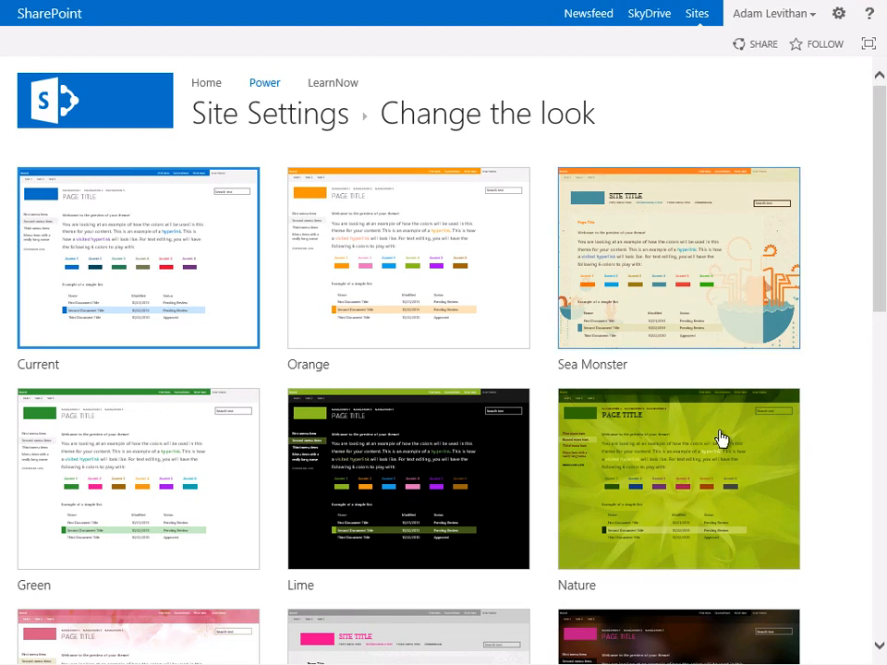
double_click(706, 454)
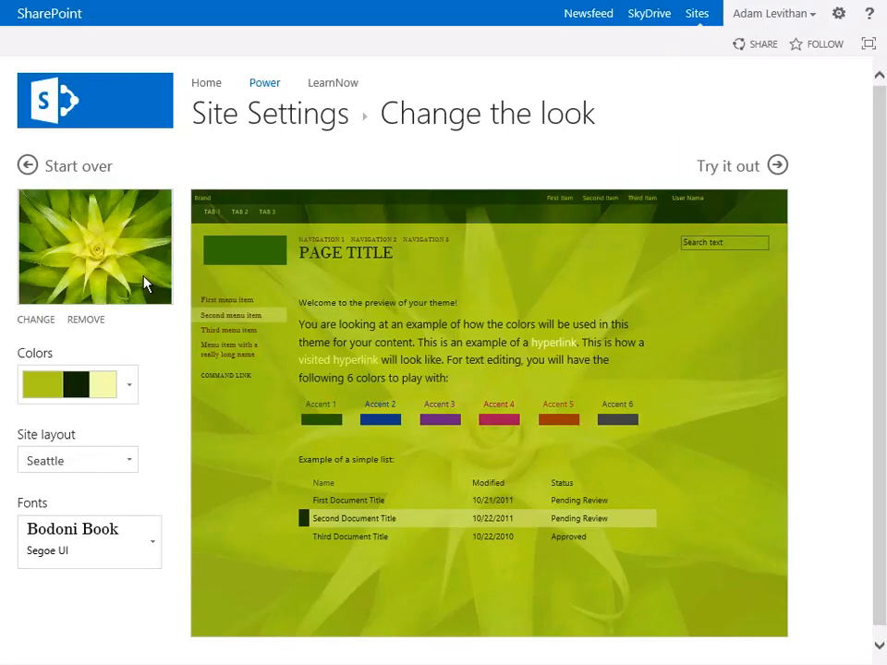
- Replace the Nature theme's background image with the sailboat picture from the Pictures folder
left_click(144, 281)
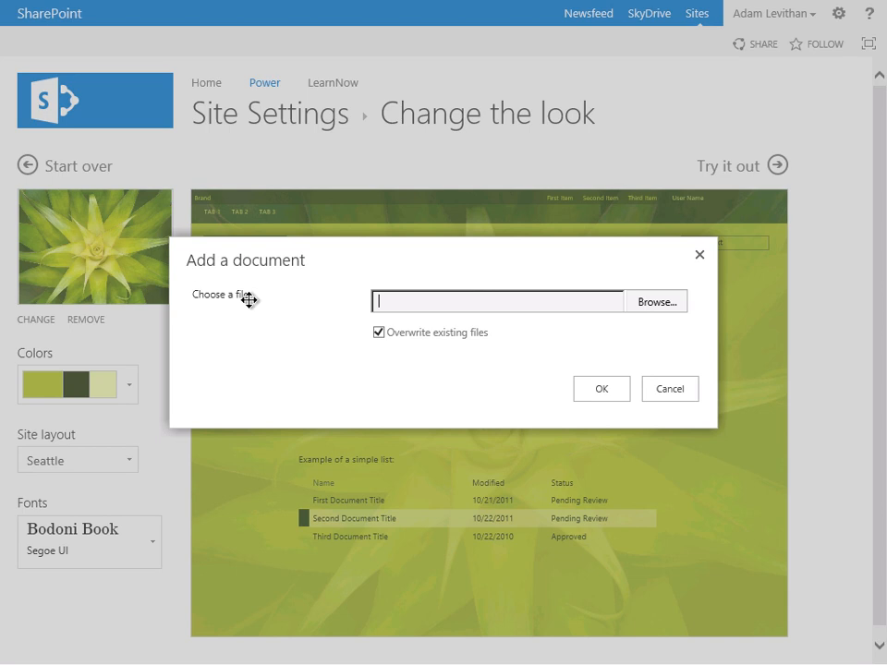
left_click(657, 392)
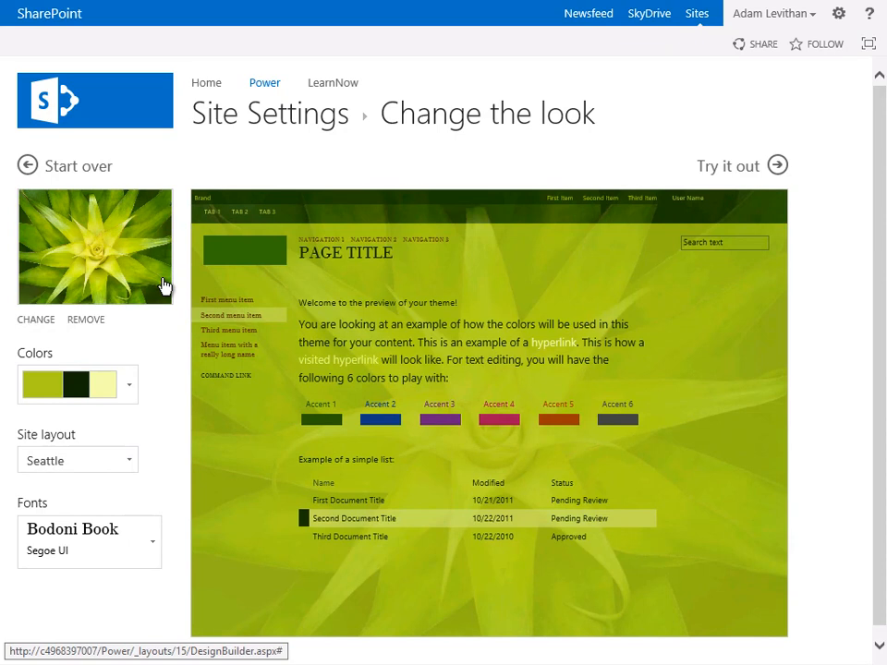
key("alt+Tab")
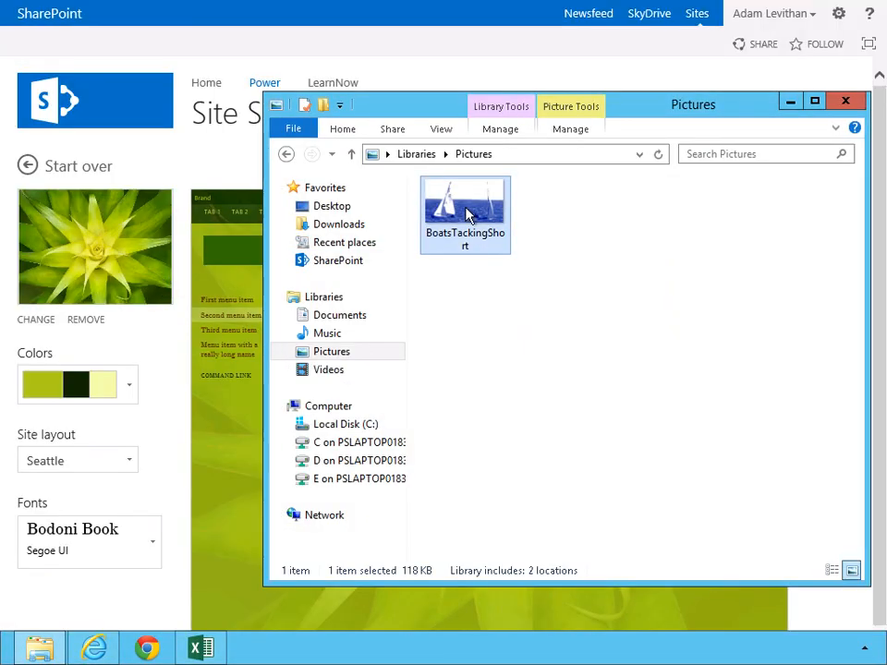
left_click_drag(468, 214, 83, 277)
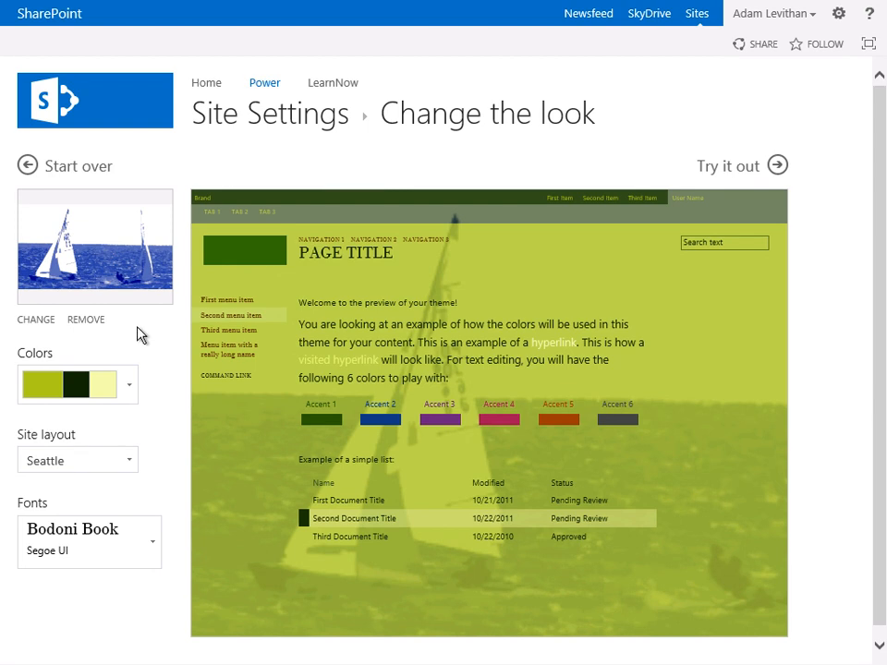
- Set the theme colors to the Dark Teal with White and Turquoise palette and the site layout to Oslo
left_click(132, 387)
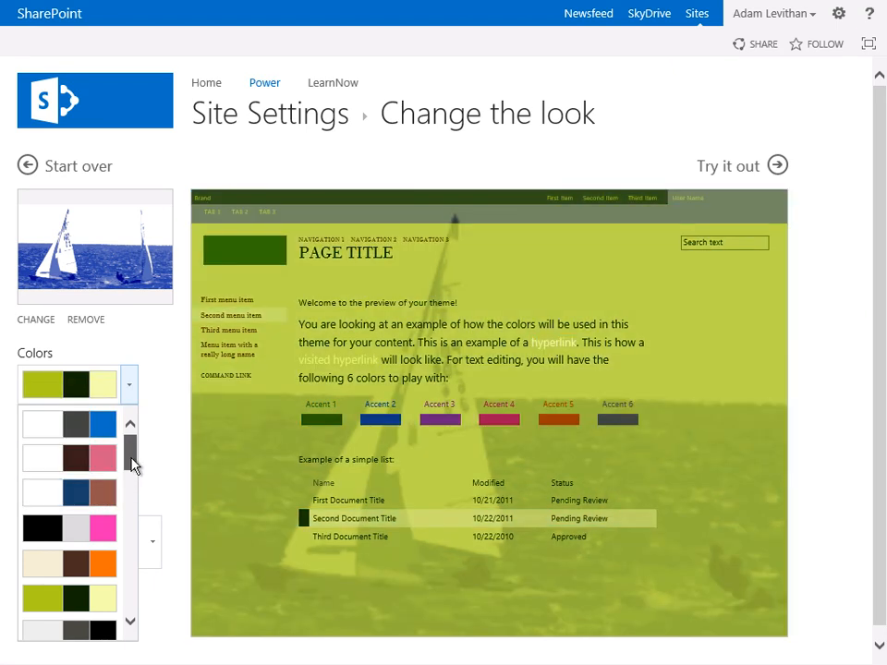
left_click_drag(131, 465, 126, 504)
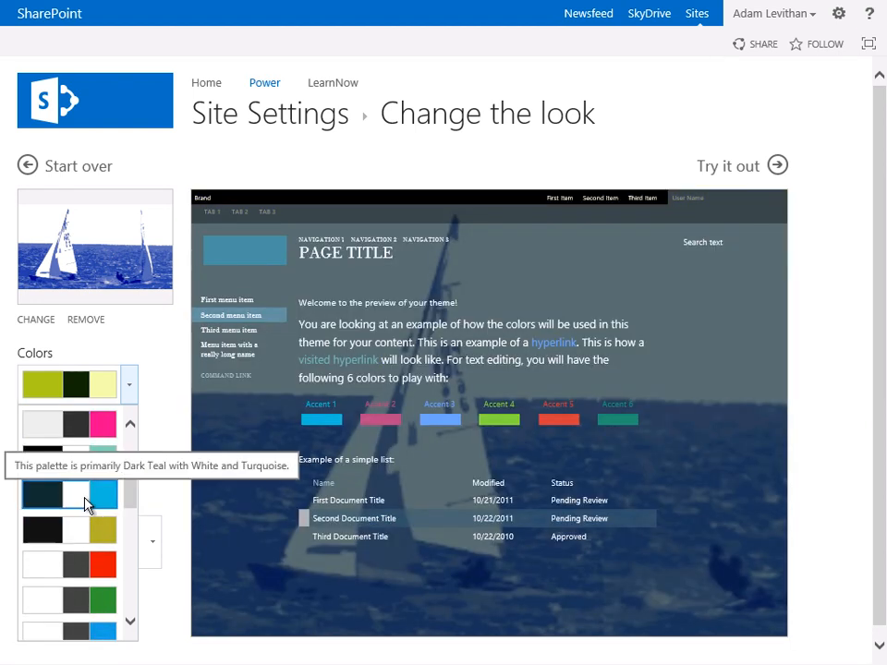
left_click(84, 500)
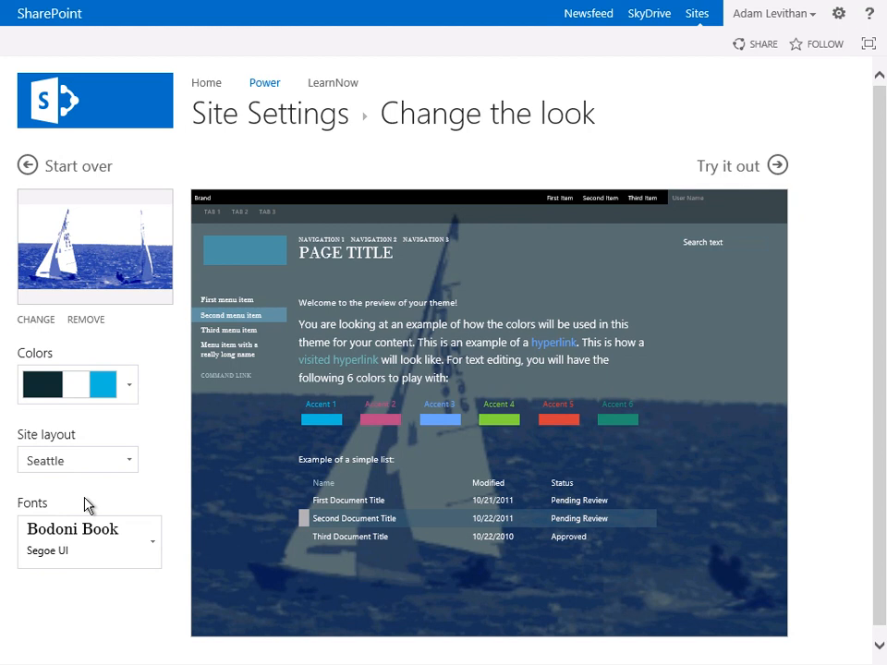
left_click(130, 464)
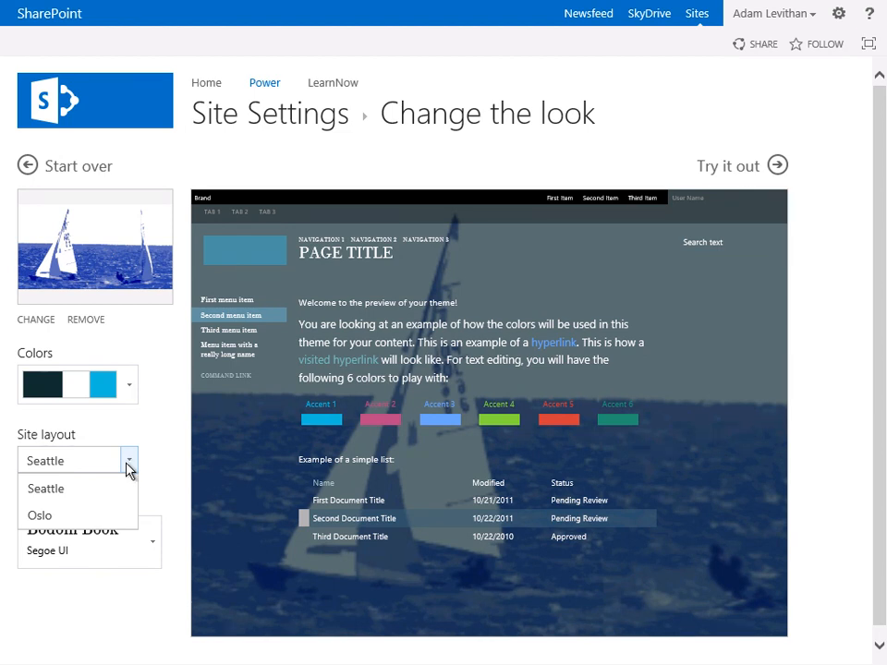
left_click(113, 516)
left_click(113, 515)
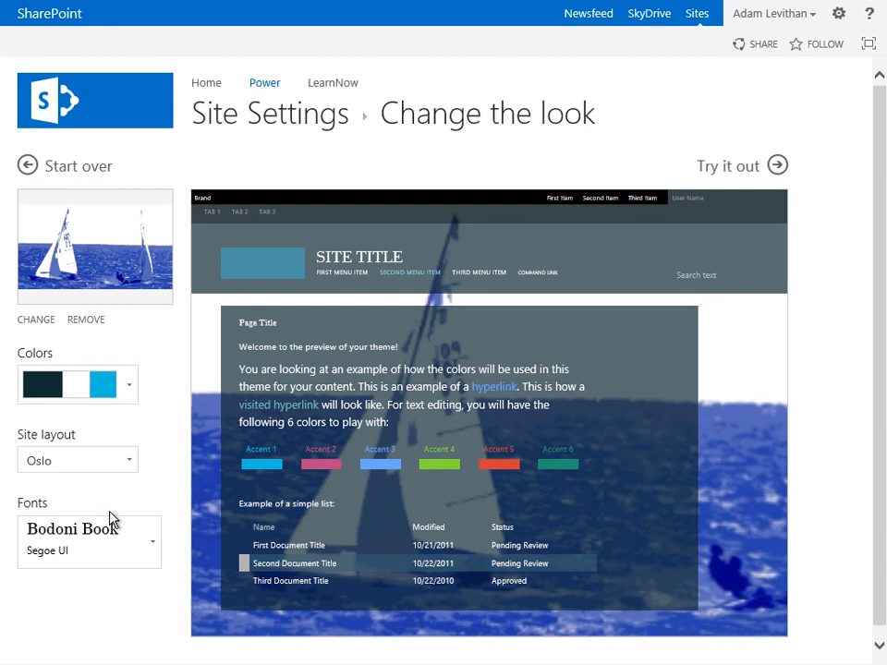
- Try the Typewriter and Calibri font scheme, and change the fonts to Segoe UI Light with Segoe UI
left_click(154, 544)
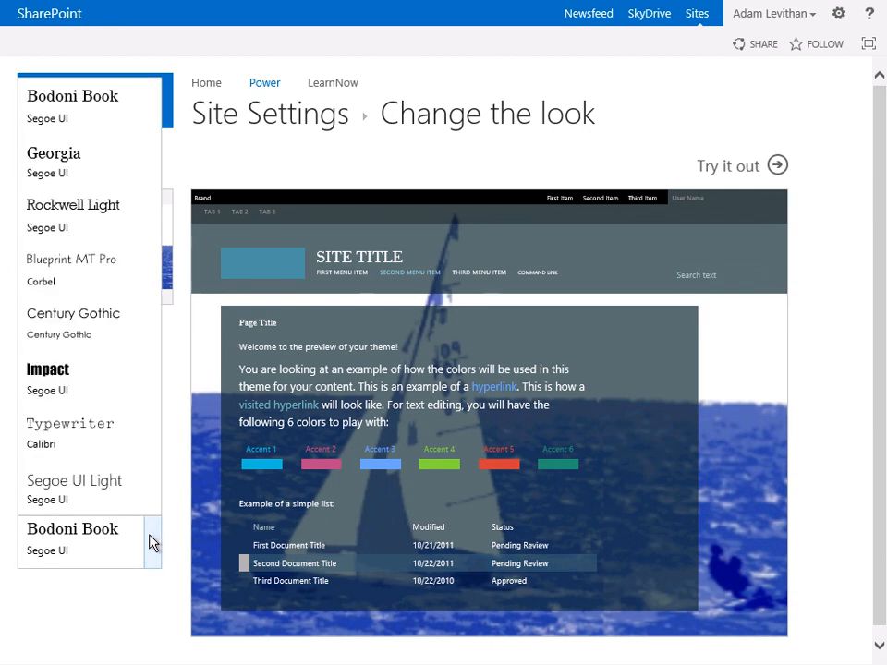
left_click(115, 446)
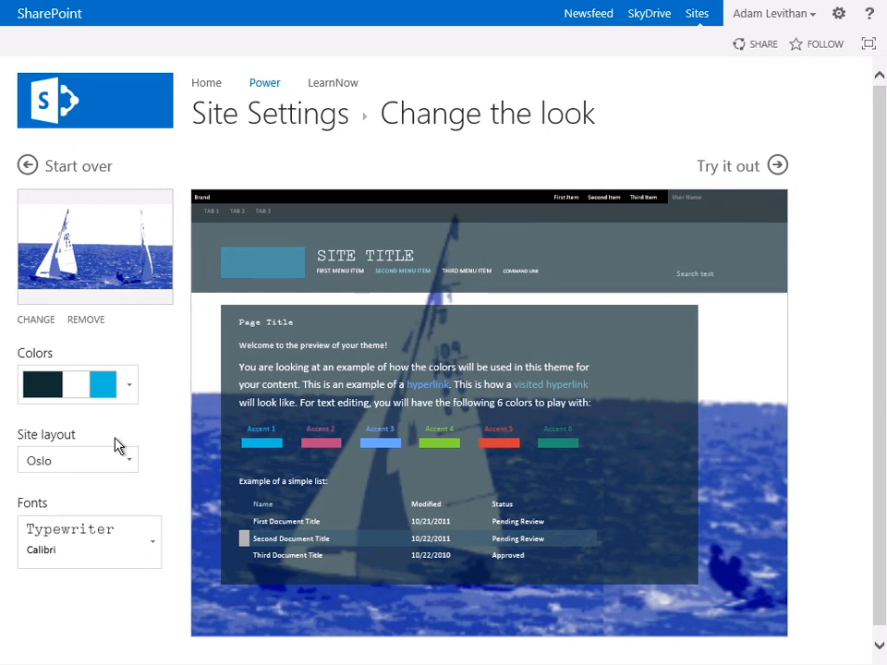
left_click(152, 541)
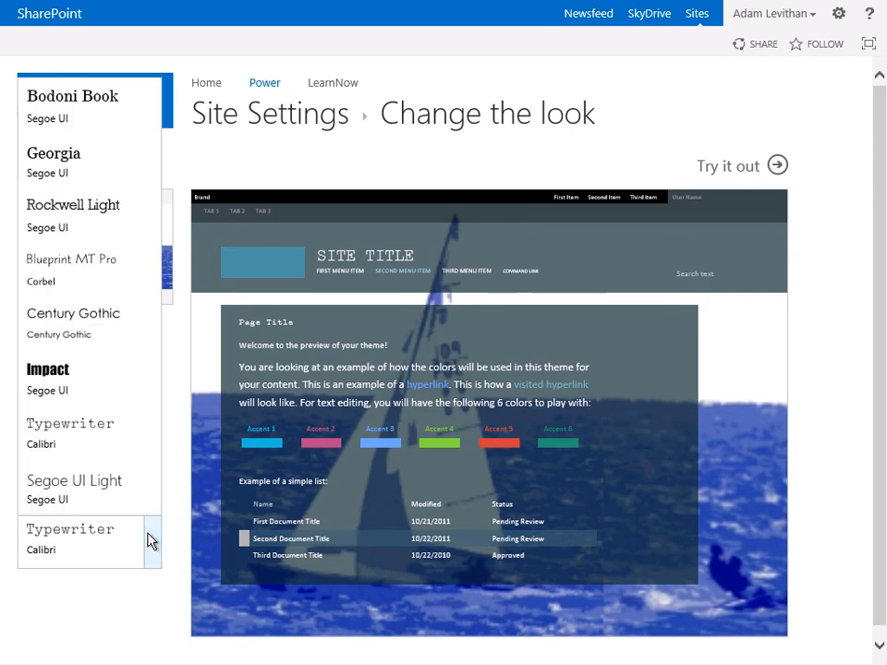
left_click(112, 484)
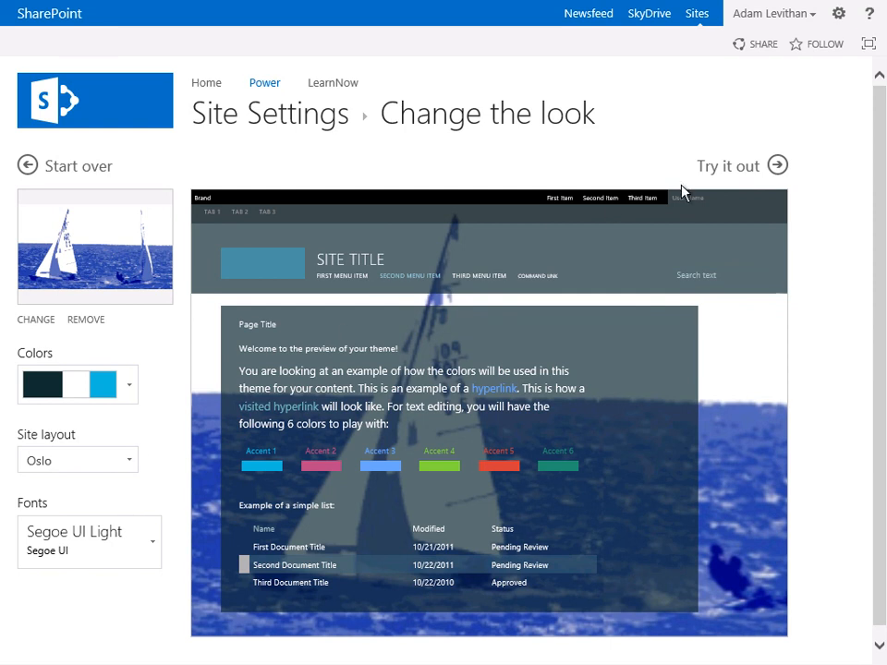
- Preview the Power site in the customized theme, reject it and start the theme selection over
left_click(707, 170)
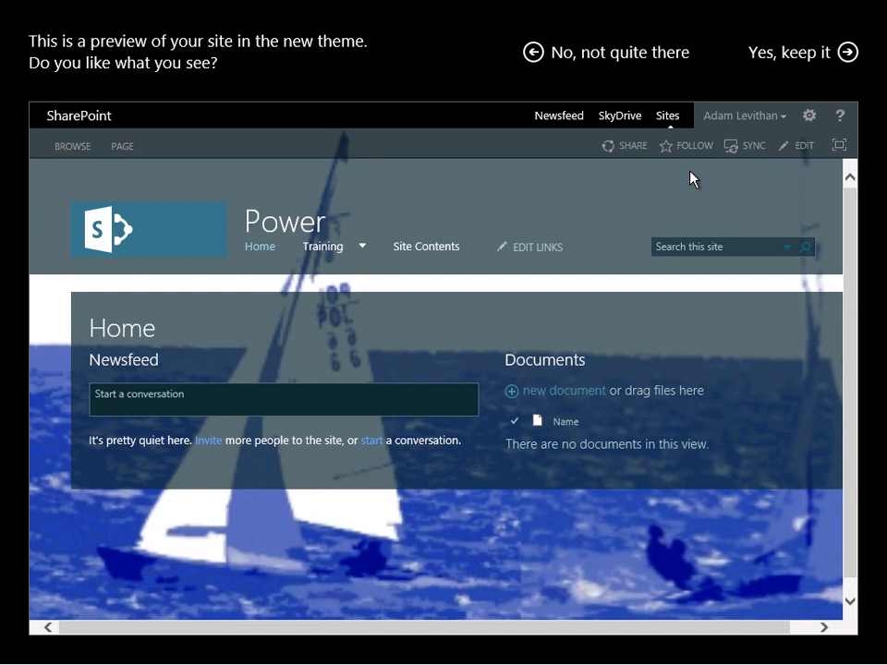
left_click(644, 61)
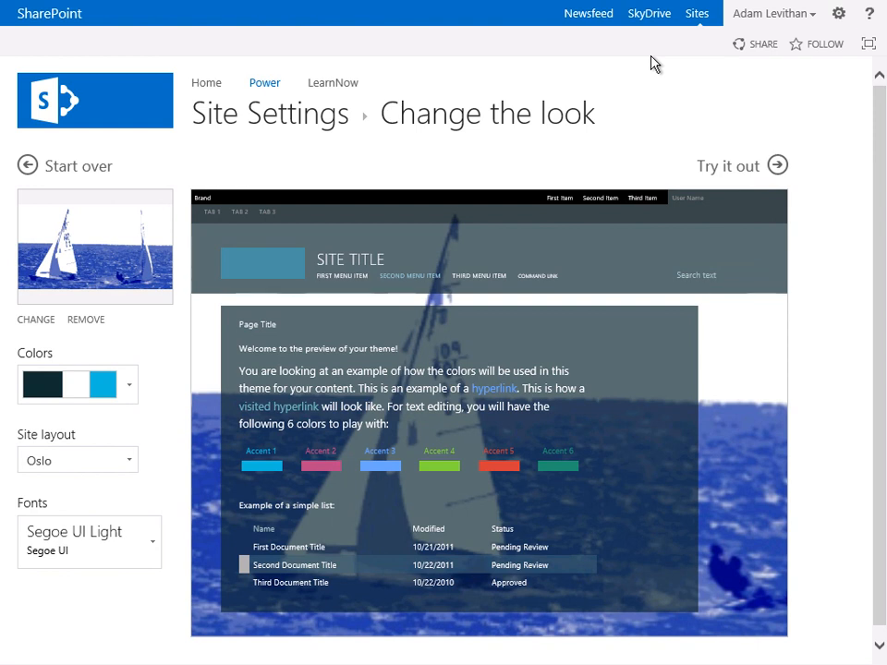
left_click(96, 168)
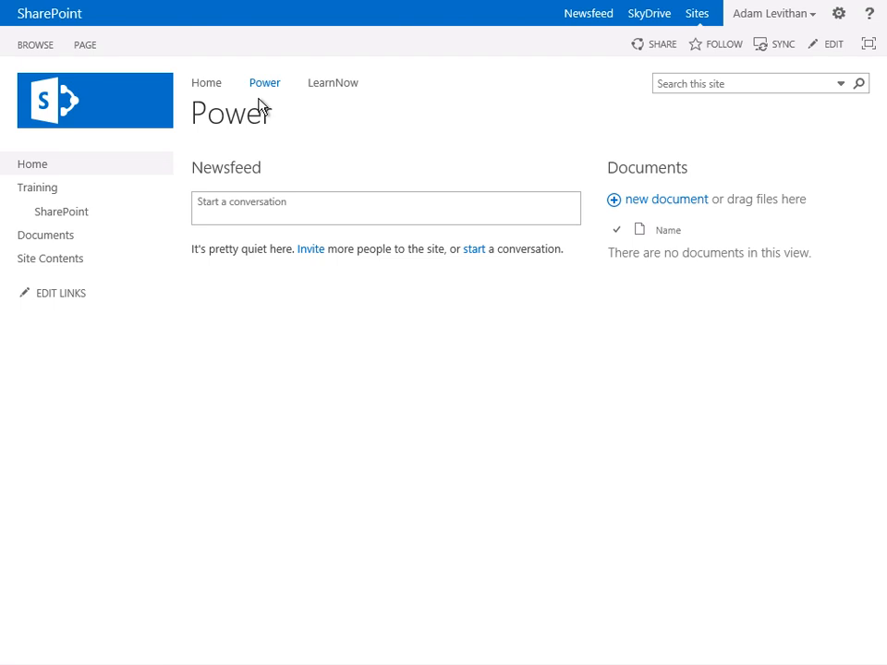
- Open the page for adding an app to the Power site and sort the available apps by newest and by name
left_click(838, 15)
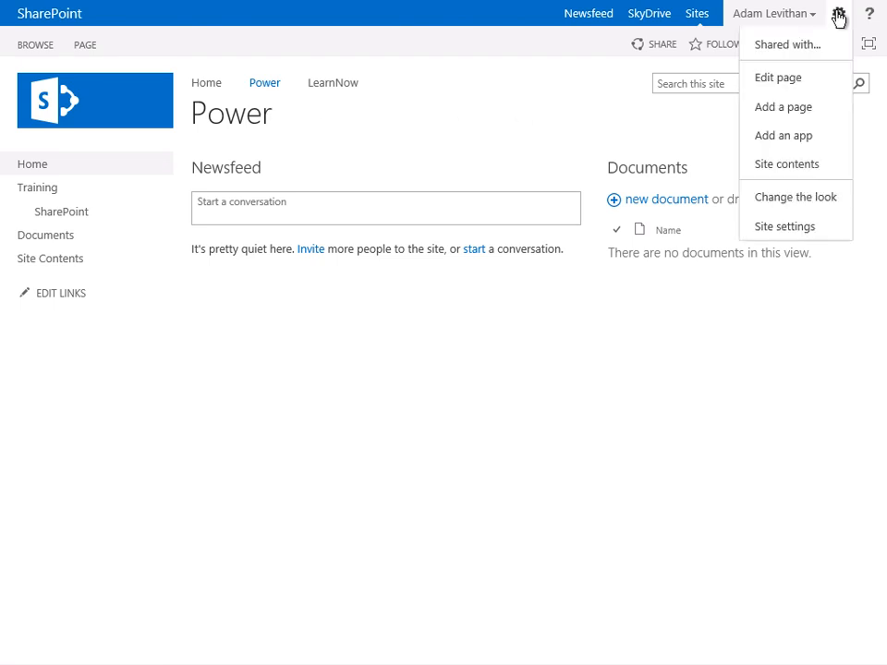
left_click(812, 146)
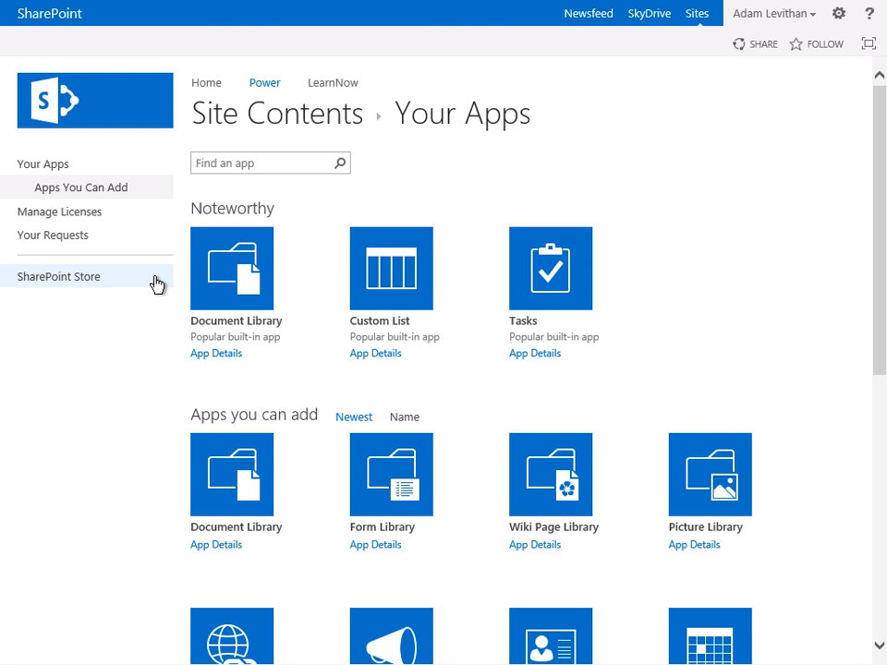
left_click(352, 420)
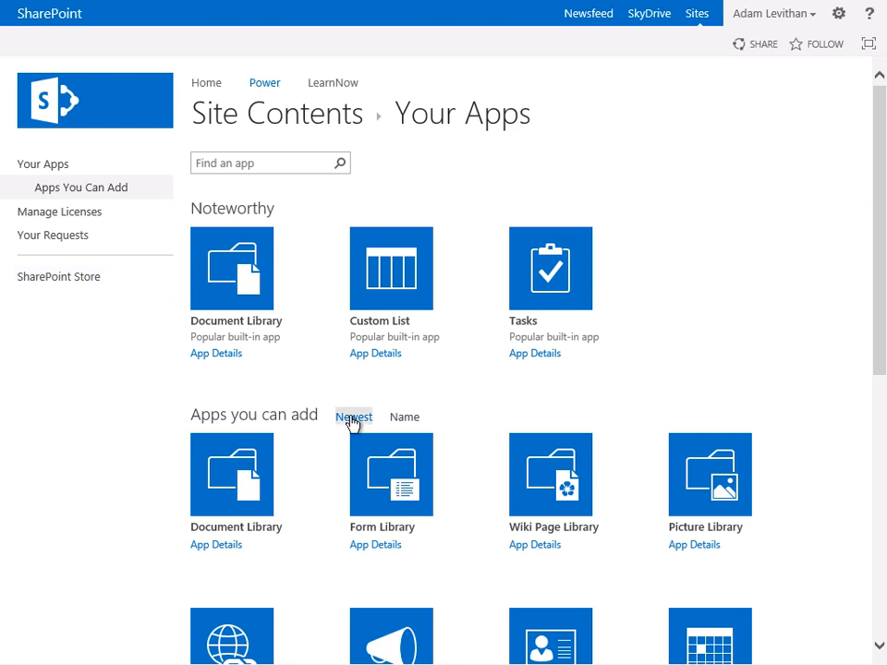
left_click(405, 420)
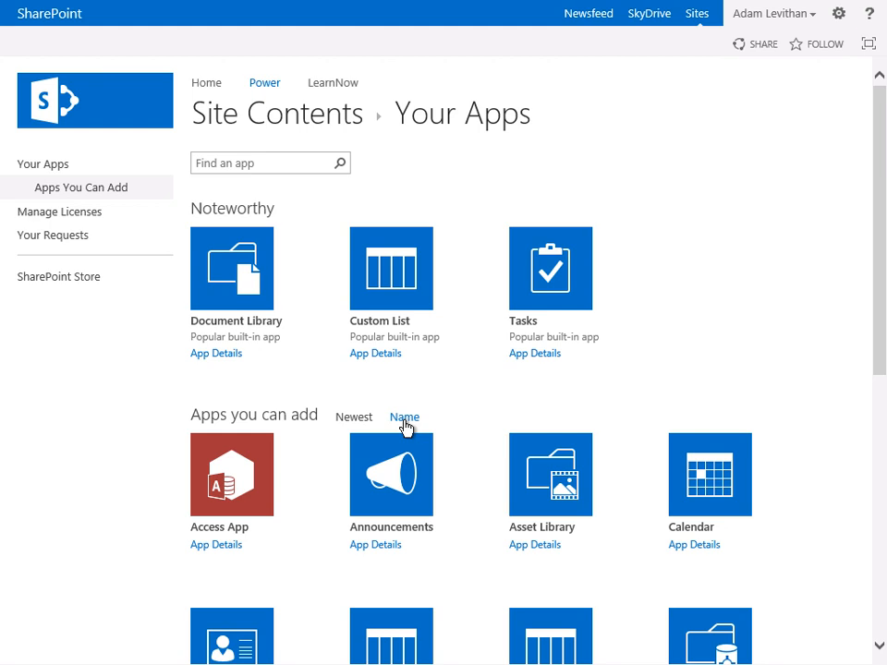
- Search the available apps for "doc" and clear the search
left_click(283, 165)
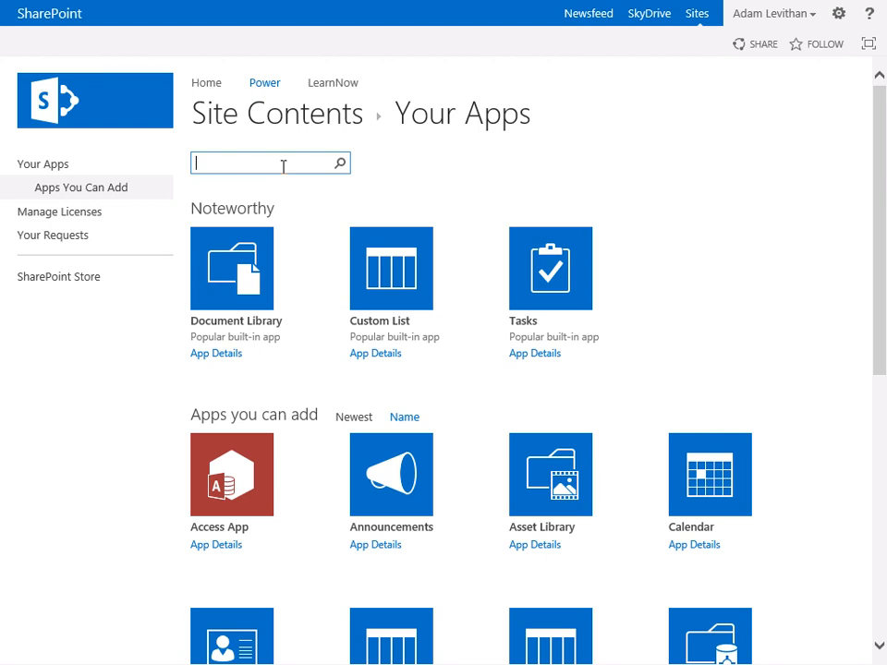
type("doc")
key("Return")
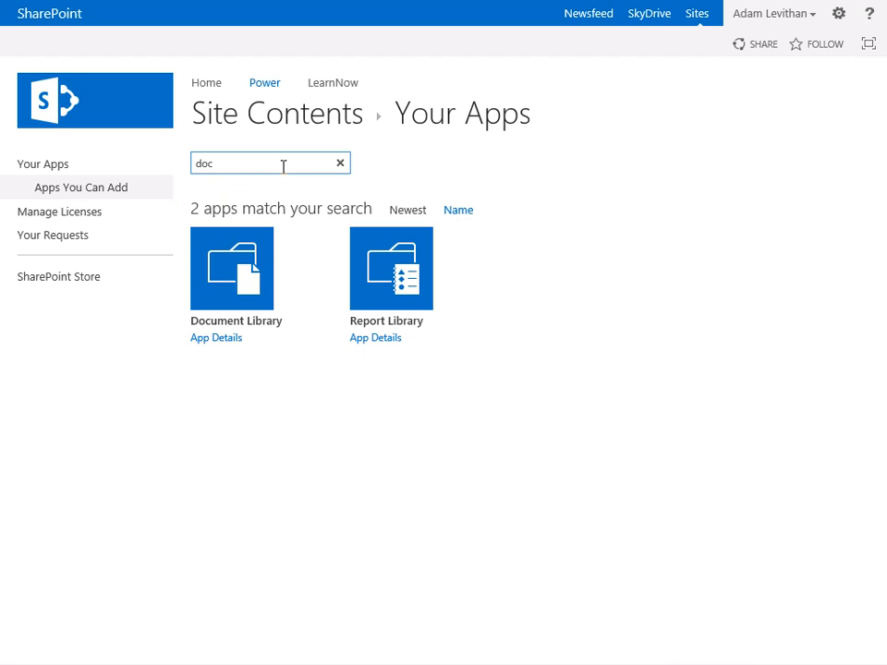
key("Escape")
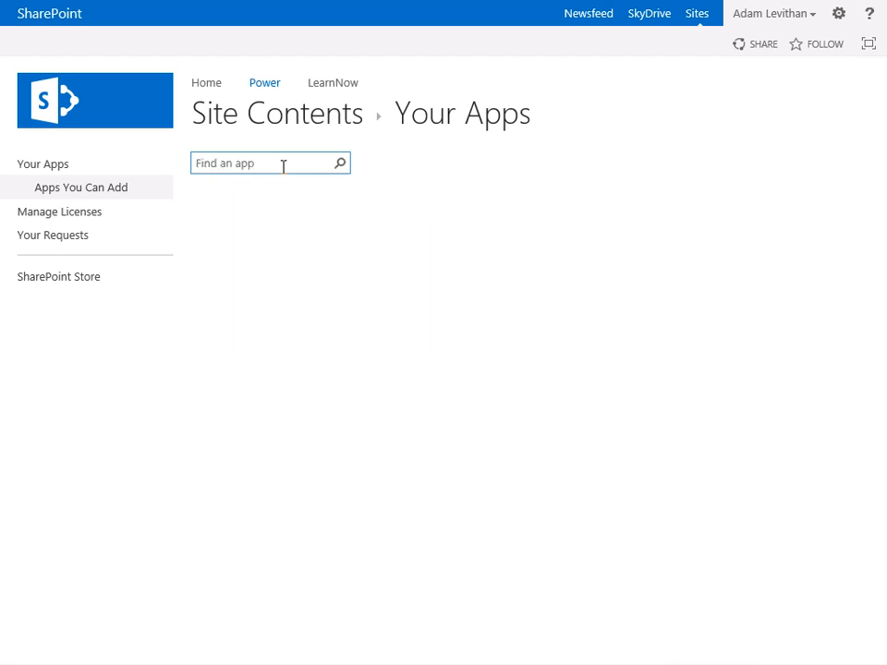
- Search the apps for "library" and start adding a Document Library with the name SupportingDocs
left_click(284, 166)
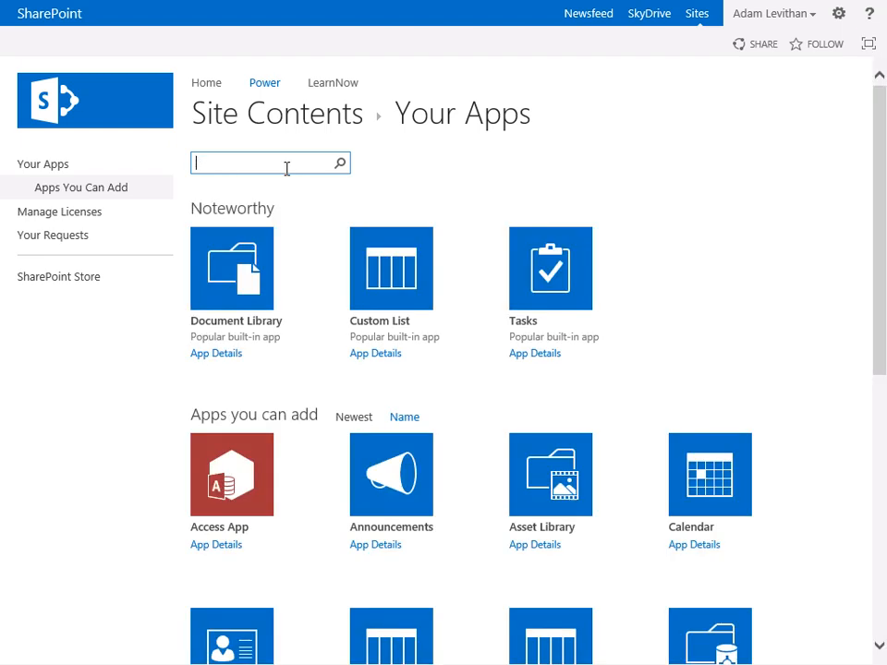
type("library")
key("Return")
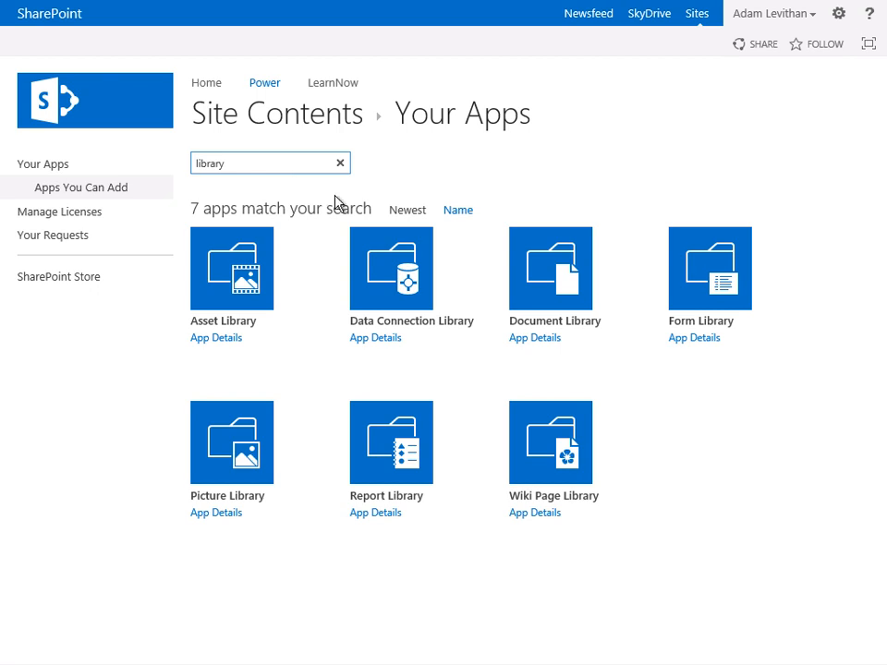
left_click(546, 297)
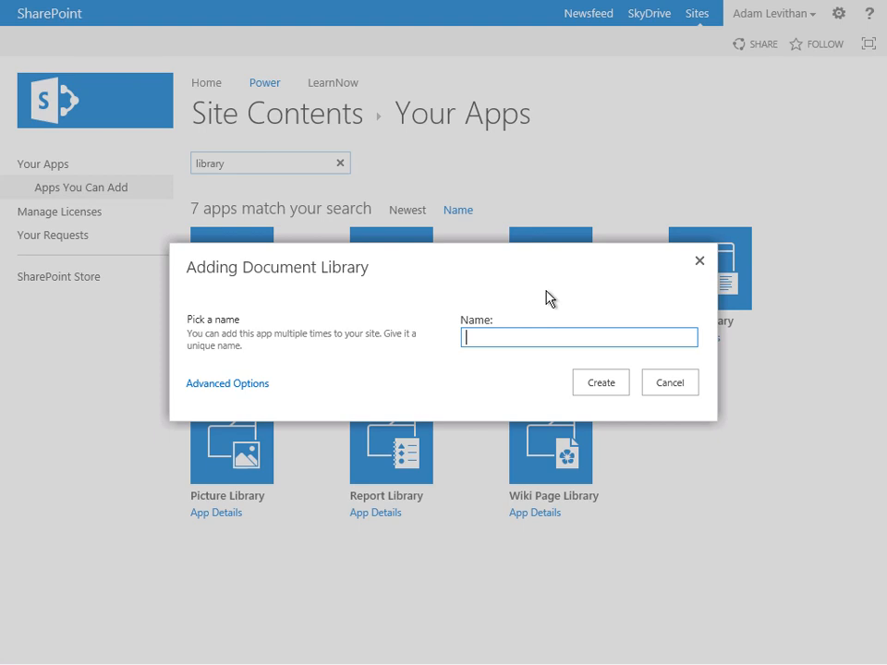
type("SupportingDocs")
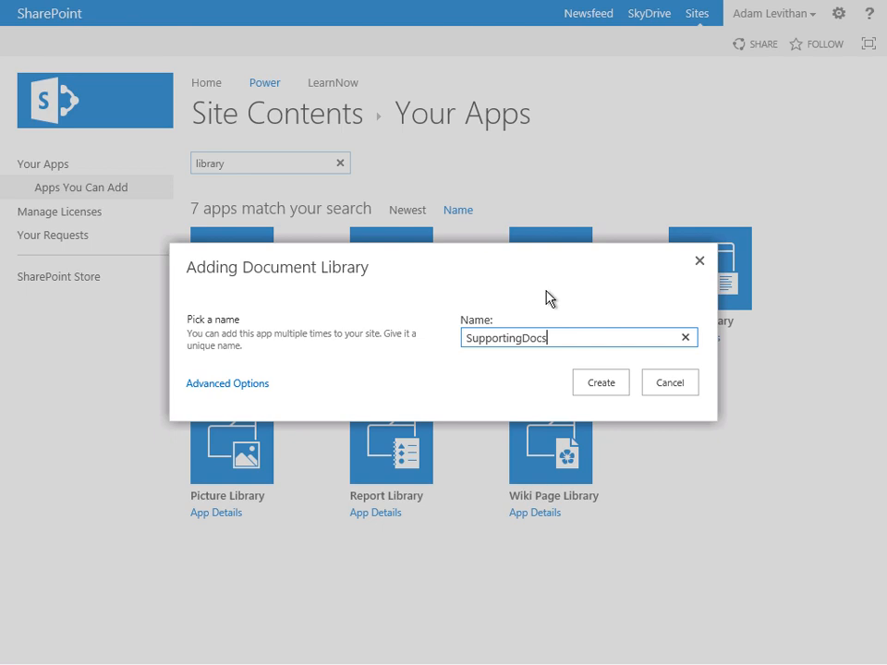
- Open the advanced options for the new document library and name it SupportingDocs
left_click(251, 385)
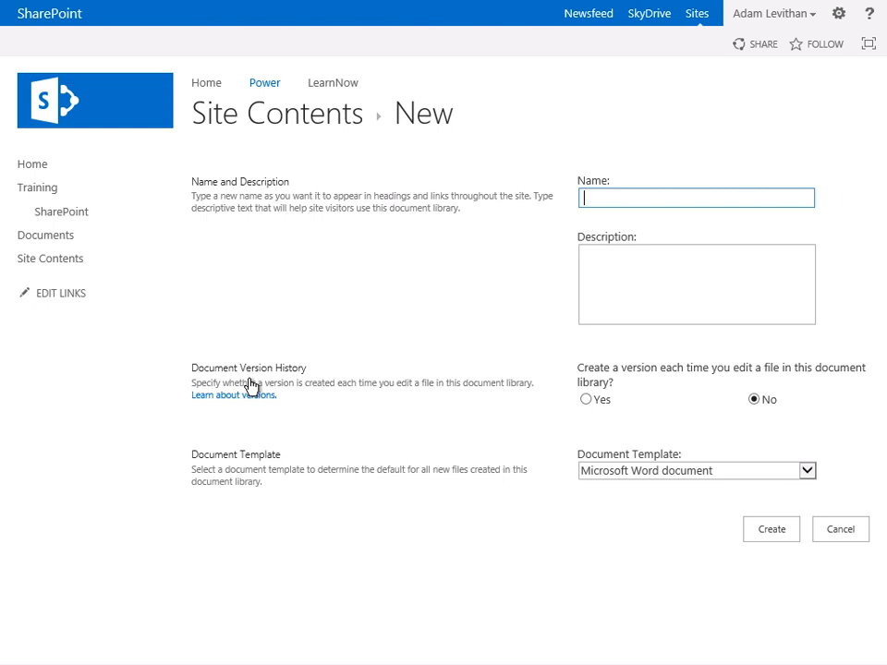
type("SupportingDoc")
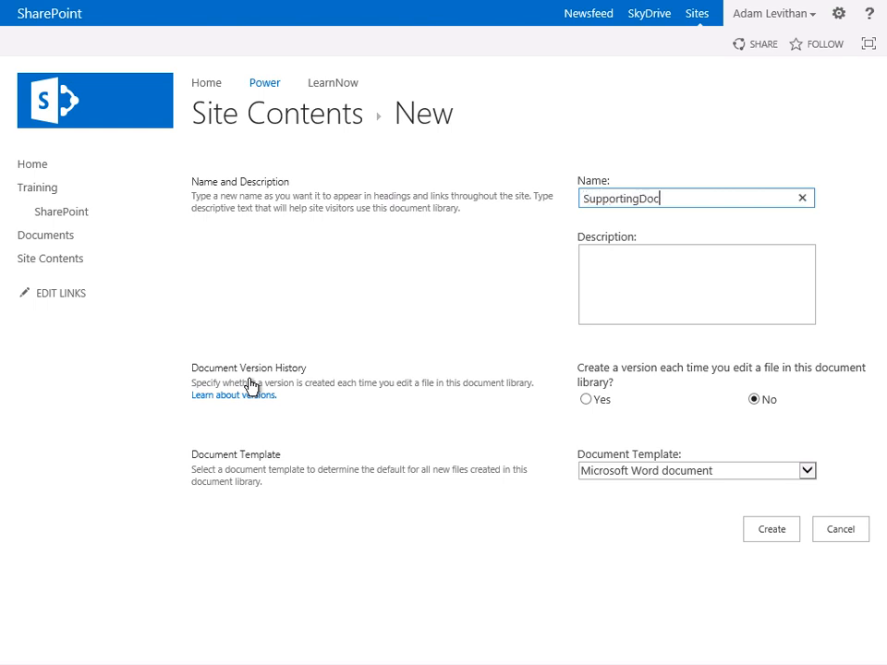
type("s")
- Enter "LIVE - Documents supporting our meeting" as the description of the new library
left_click(670, 256)
type("LIVE - ")
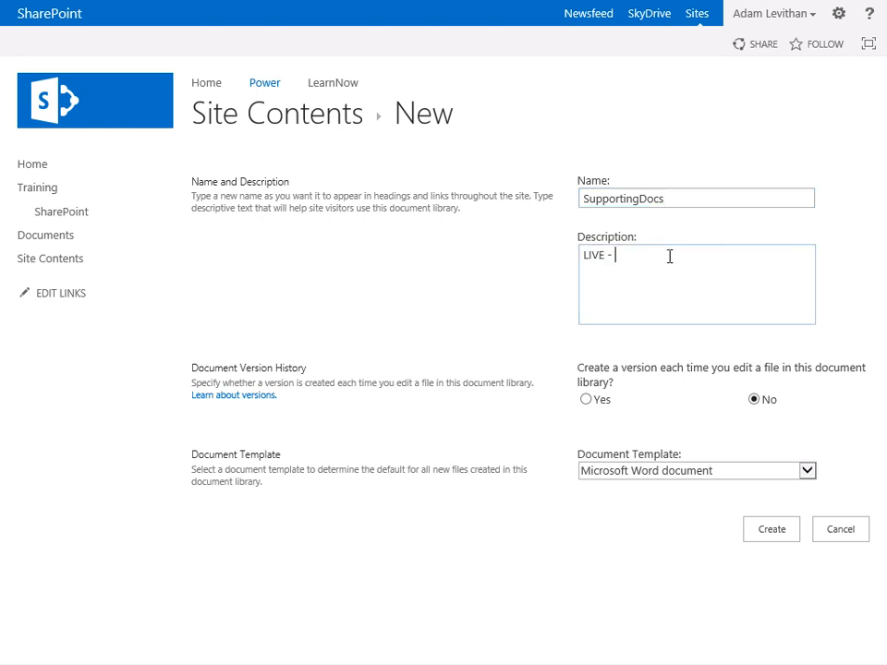
type("Documents supporting our meeting")
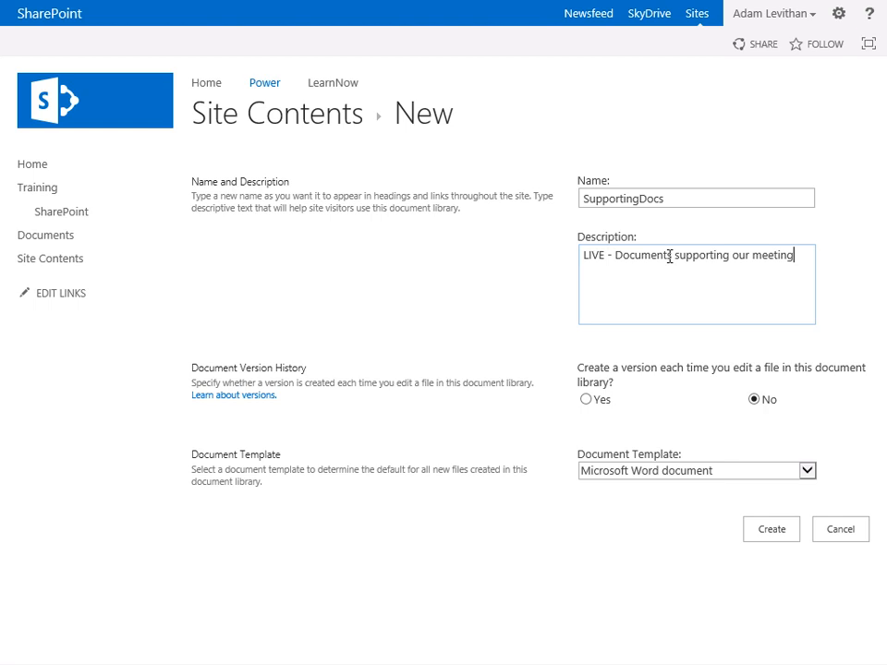
- Choose Microsoft Word document as the library's document template and create the library
left_click(809, 474)
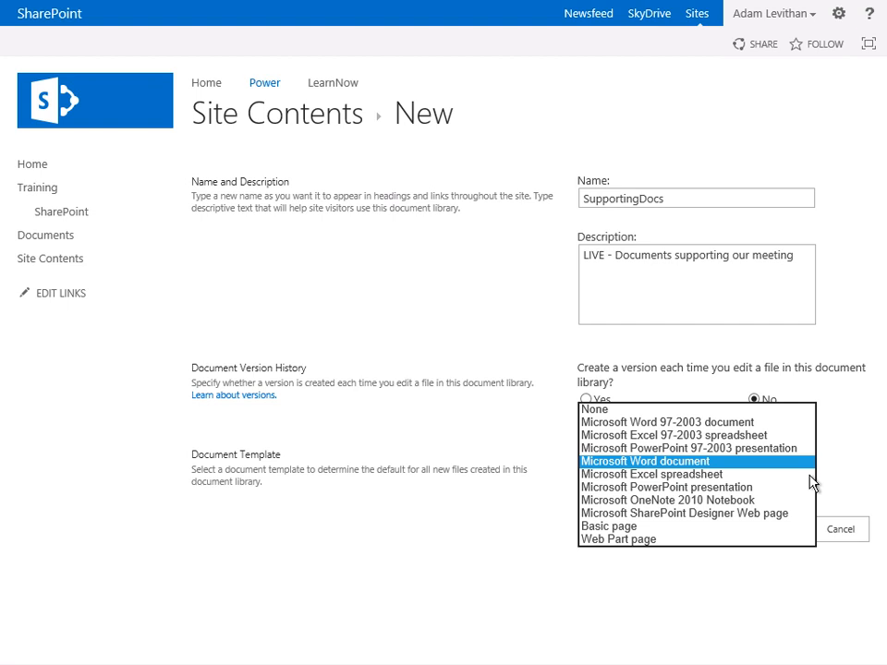
left_click(805, 463)
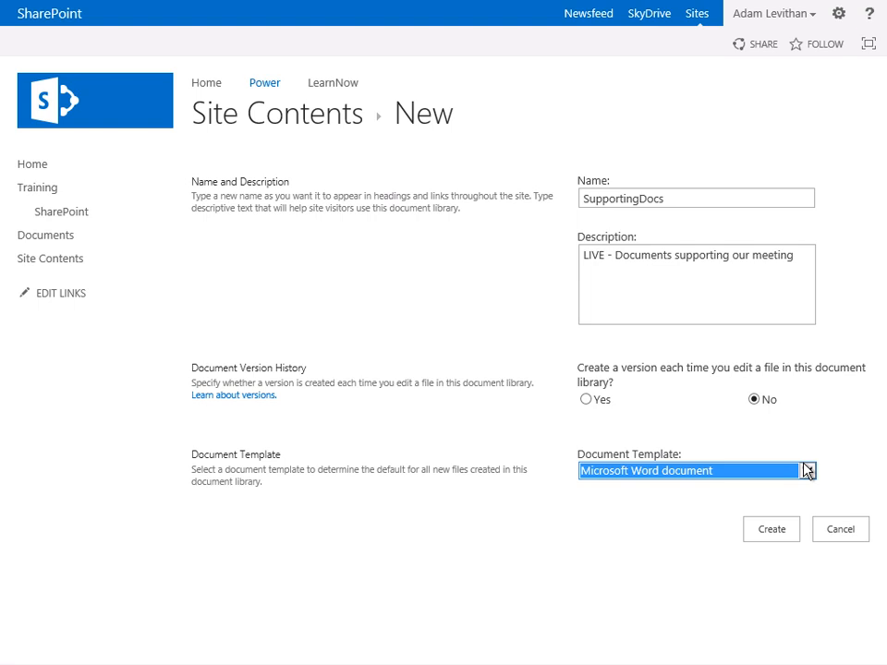
left_click(765, 540)
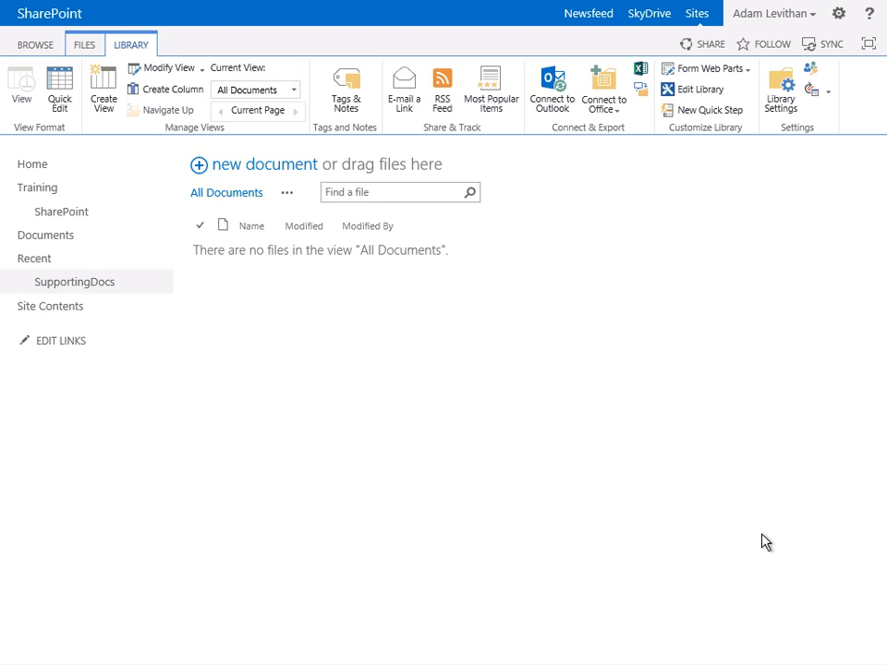
- Go to the Power site's contents and open the page for adding another app
left_click(74, 317)
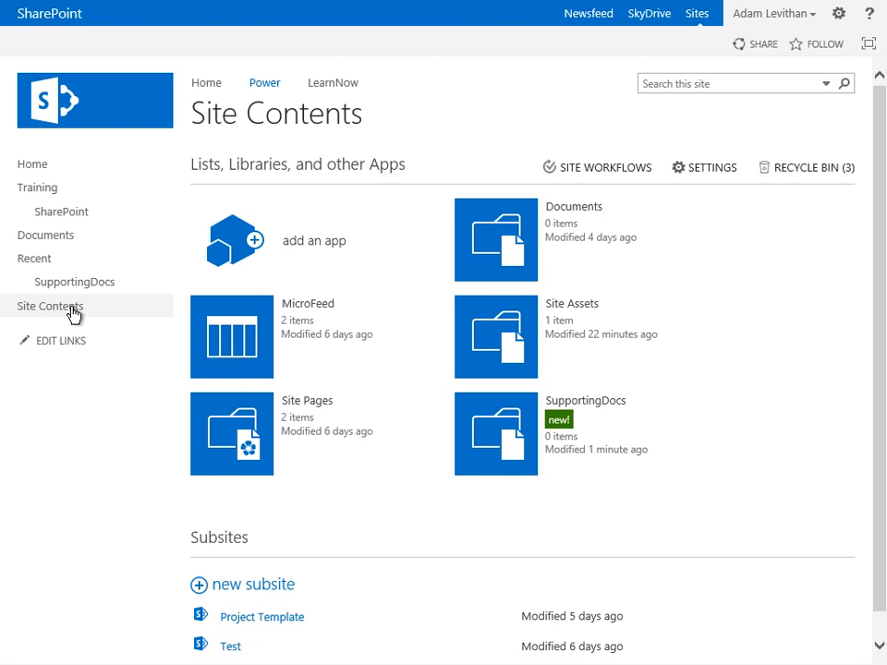
left_click(312, 270)
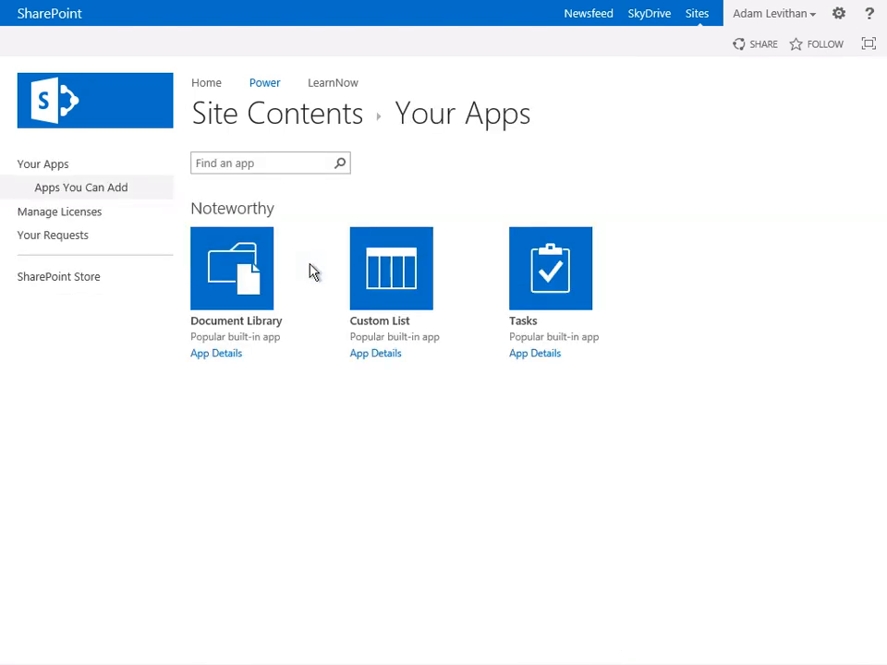
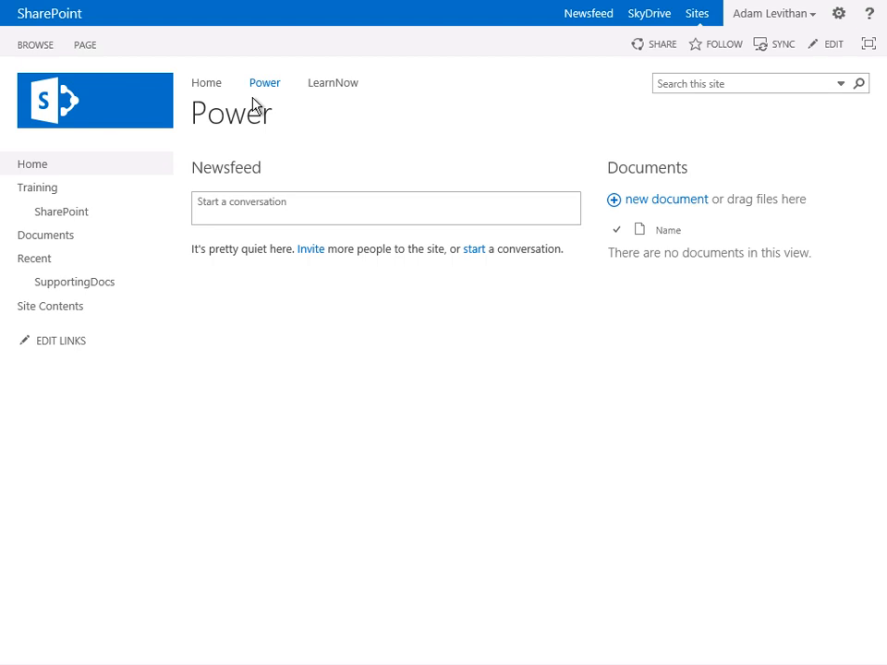
- Open the SupportingDocs library and select the Test One document to examine the file commands available for it
left_click(74, 286)
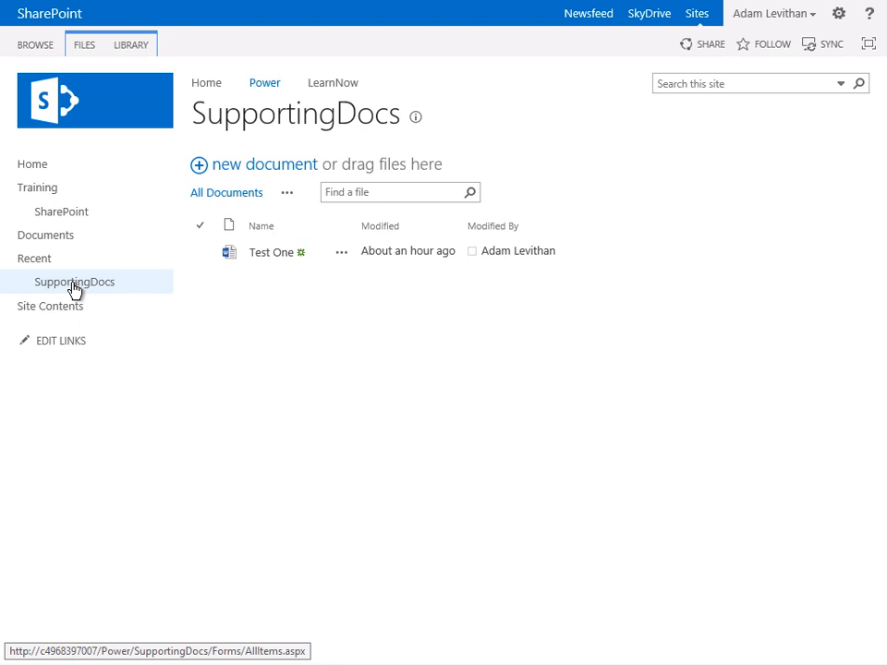
left_click(83, 47)
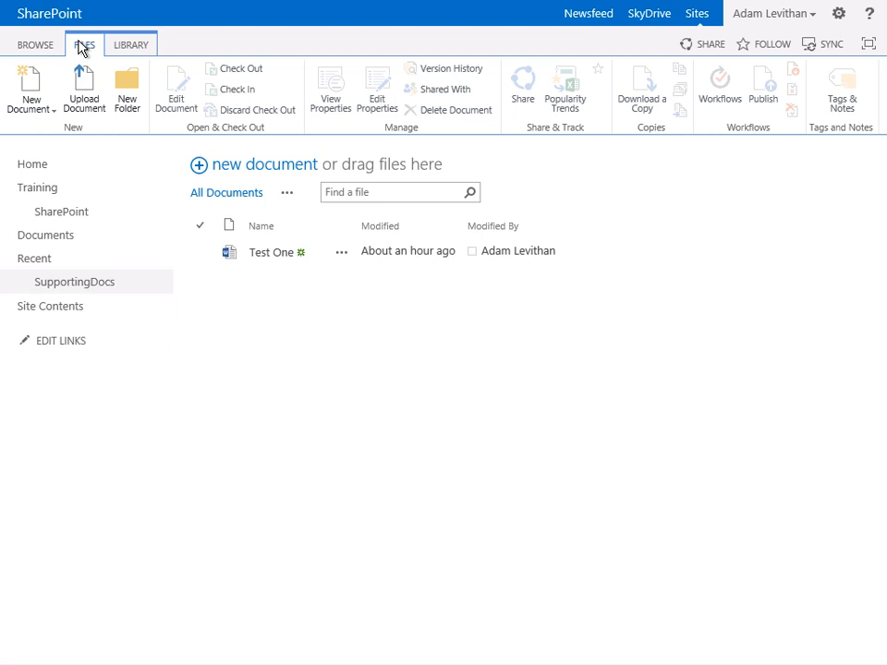
left_click(205, 257)
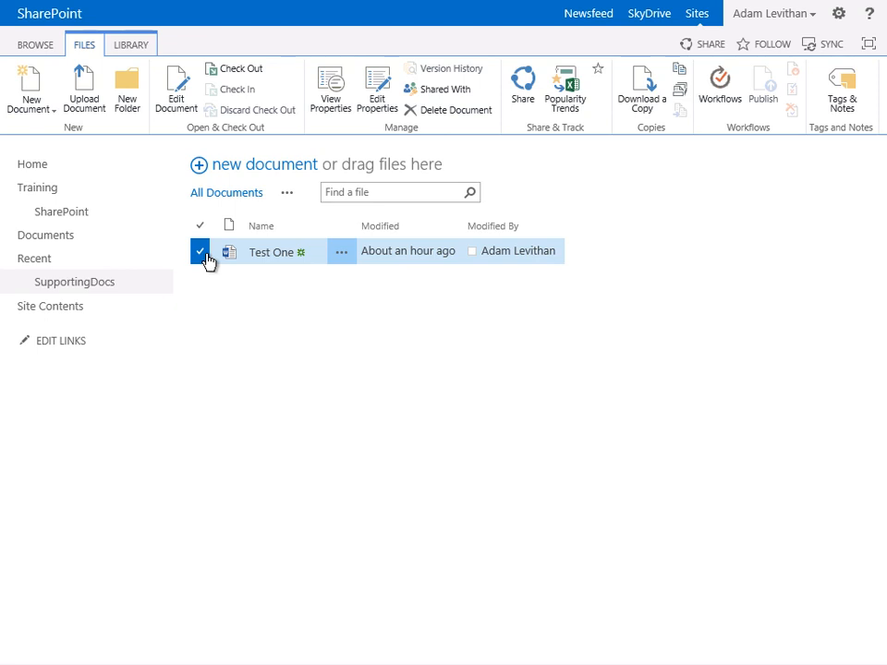
- Switch to the second user's session, examine the library-level commands offered to that account, and return to the site owner's session
key("alt+Tab")
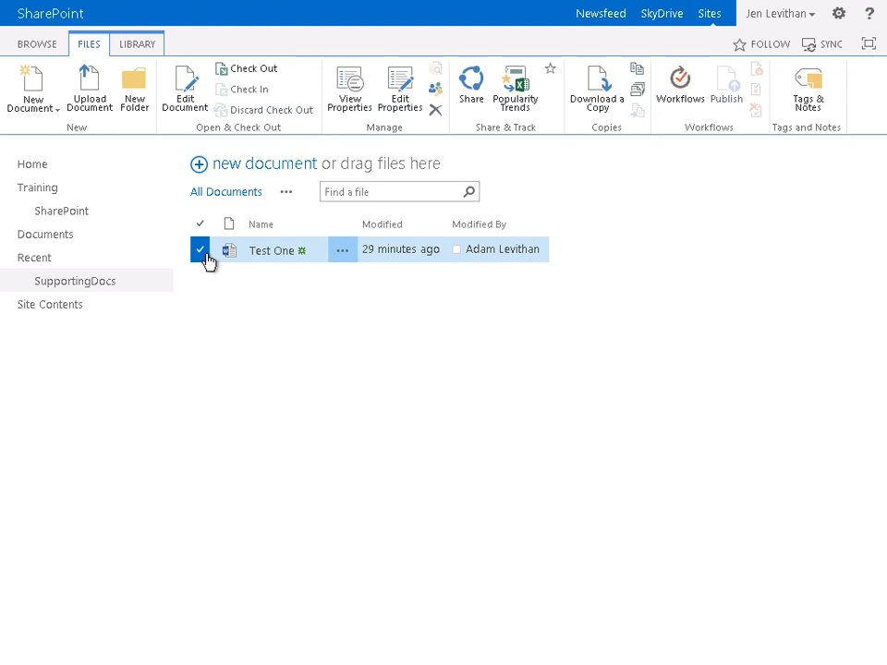
left_click(137, 48)
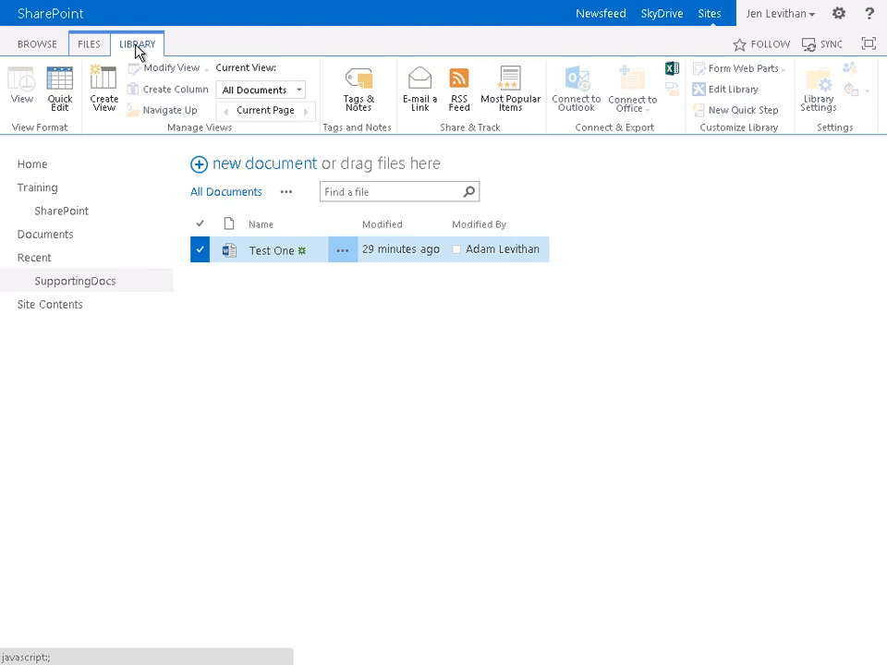
key("alt+Tab")
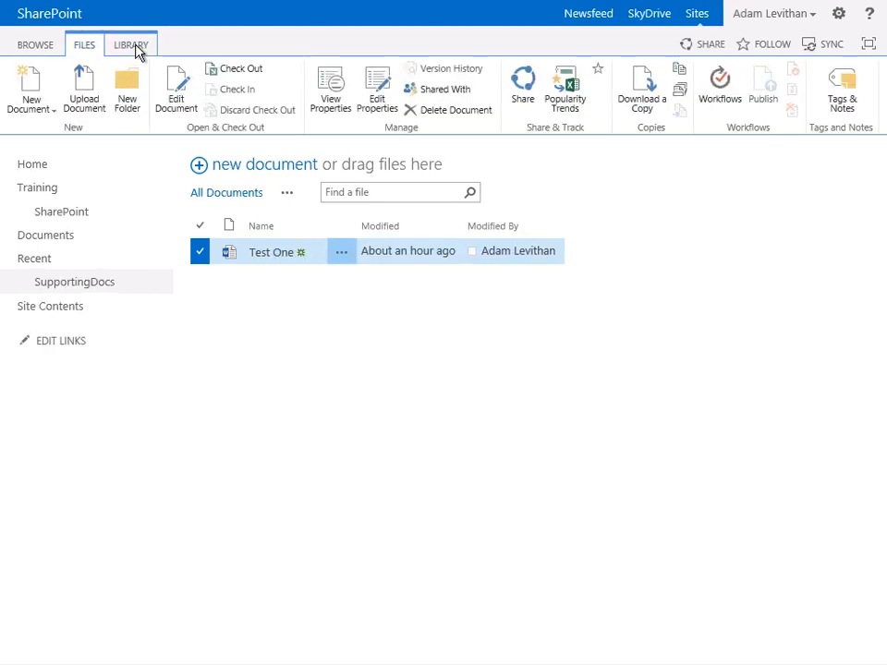
- Create a date-only Date and Time column named Meeting in the library, with Today's Date as its default value
left_click(133, 45)
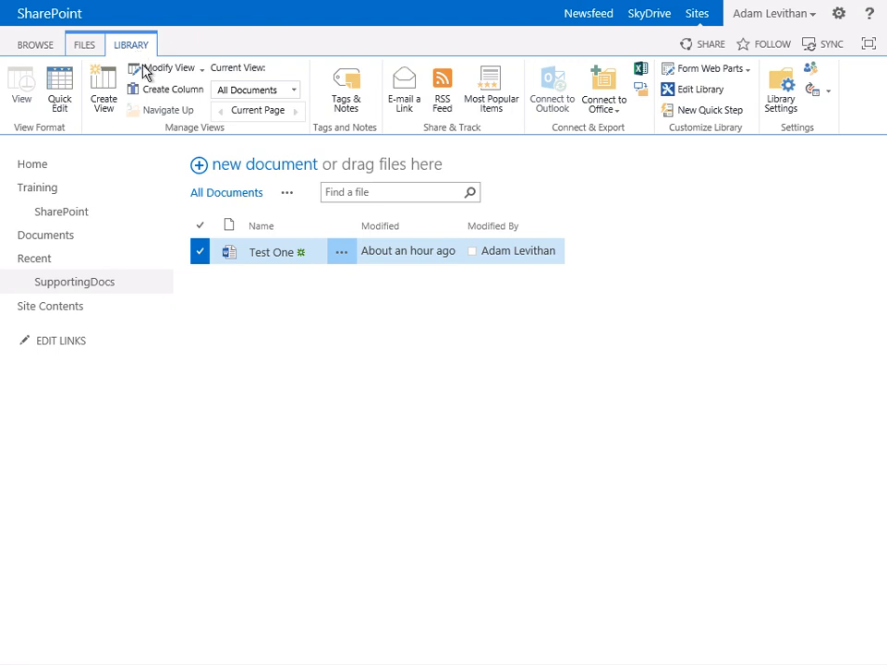
left_click(154, 93)
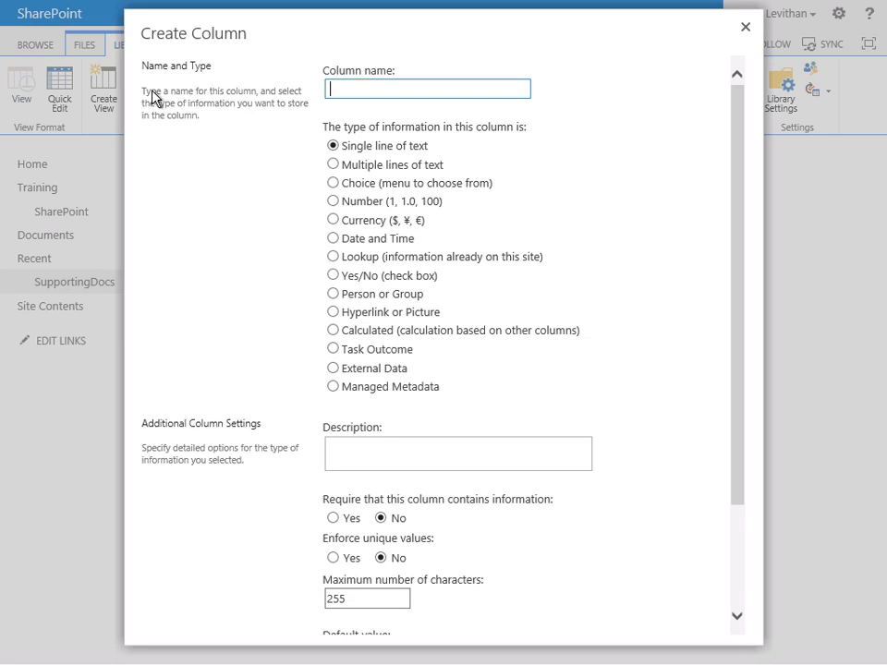
type("Meeting")
left_click(334, 242)
scroll(333, 242, "down", 5)
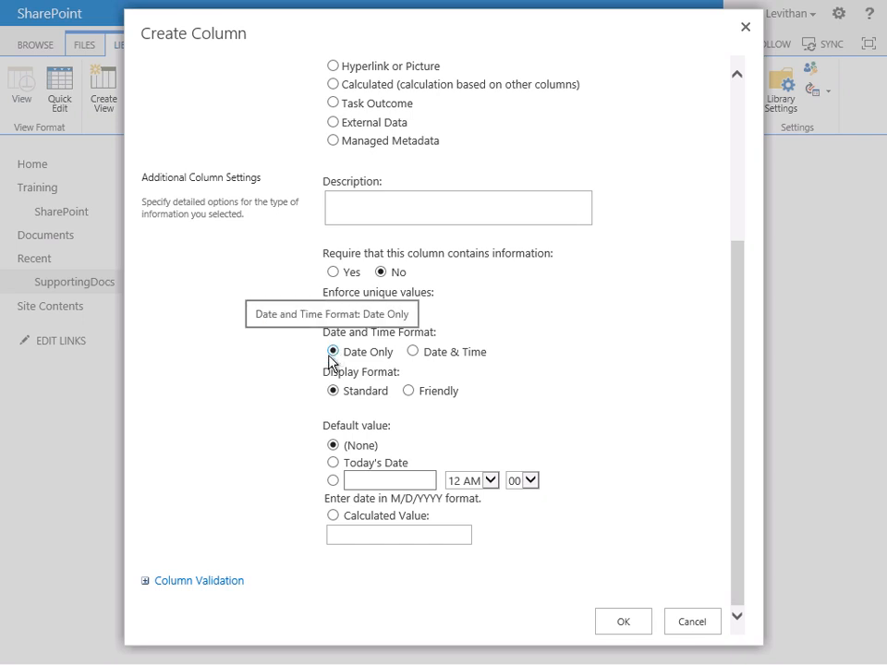
left_click(332, 464)
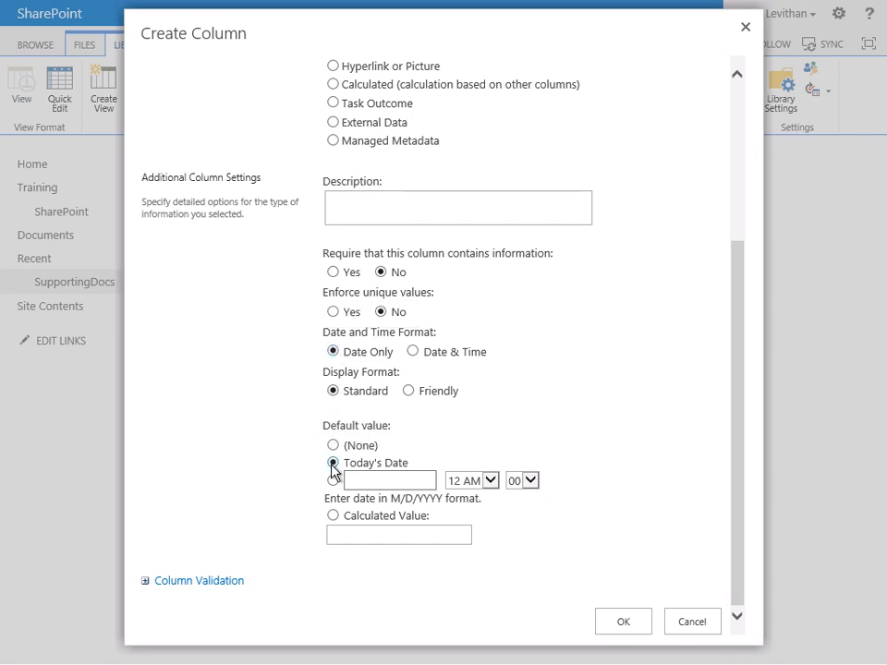
left_click(623, 622)
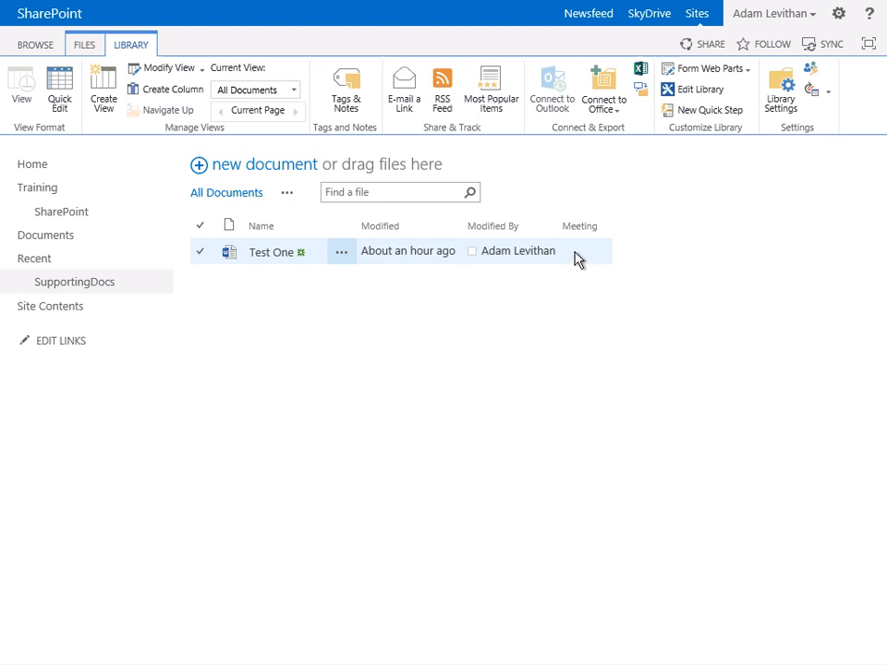
- Modify the All Documents view so the Meeting column is in position 3 from the left, and save the view
left_click(172, 70)
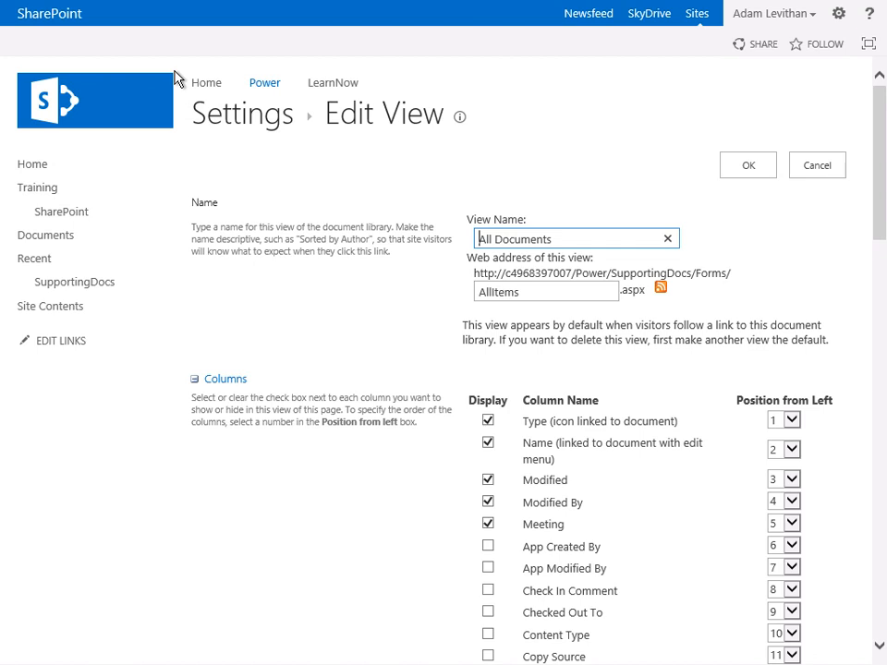
left_click(778, 525)
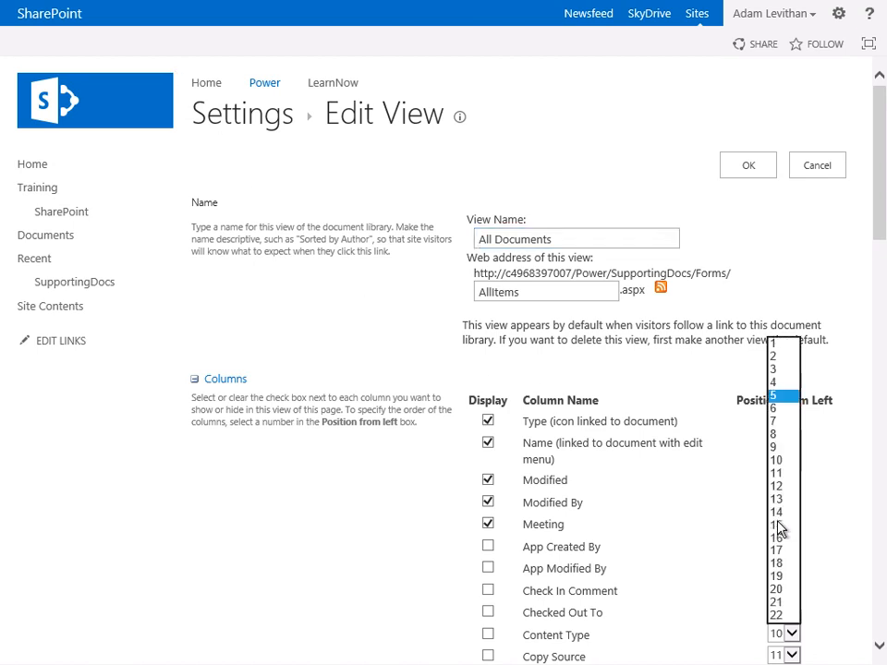
left_click(782, 368)
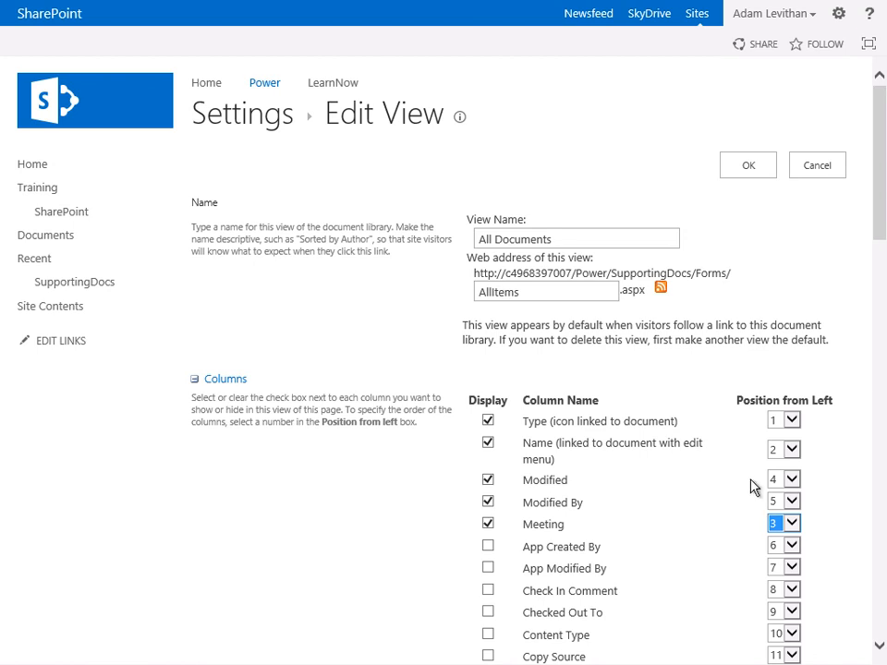
left_click(744, 166)
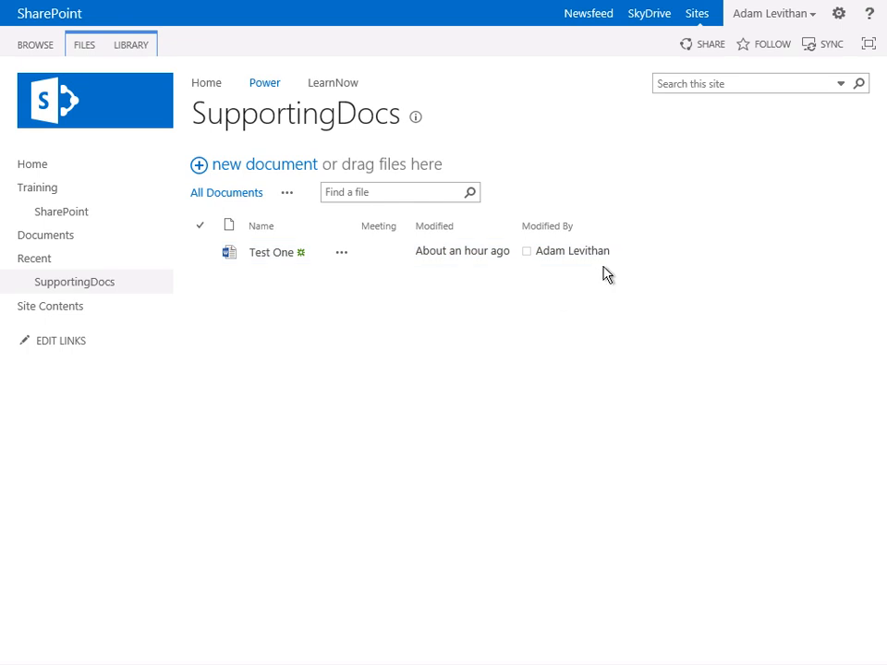
- Examine the library's customization commands, including its form web part options and workflow settings
left_click(141, 46)
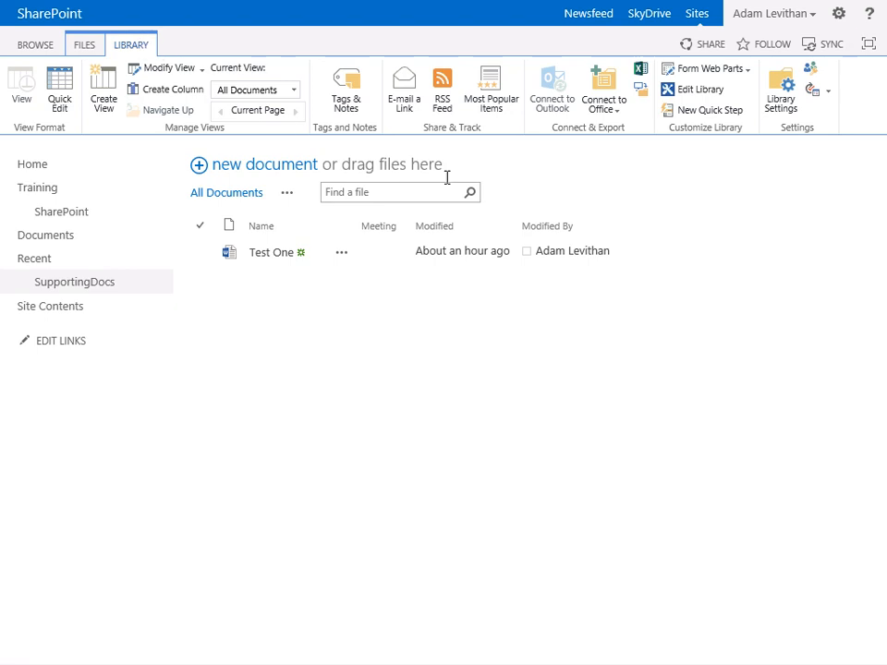
left_click(750, 80)
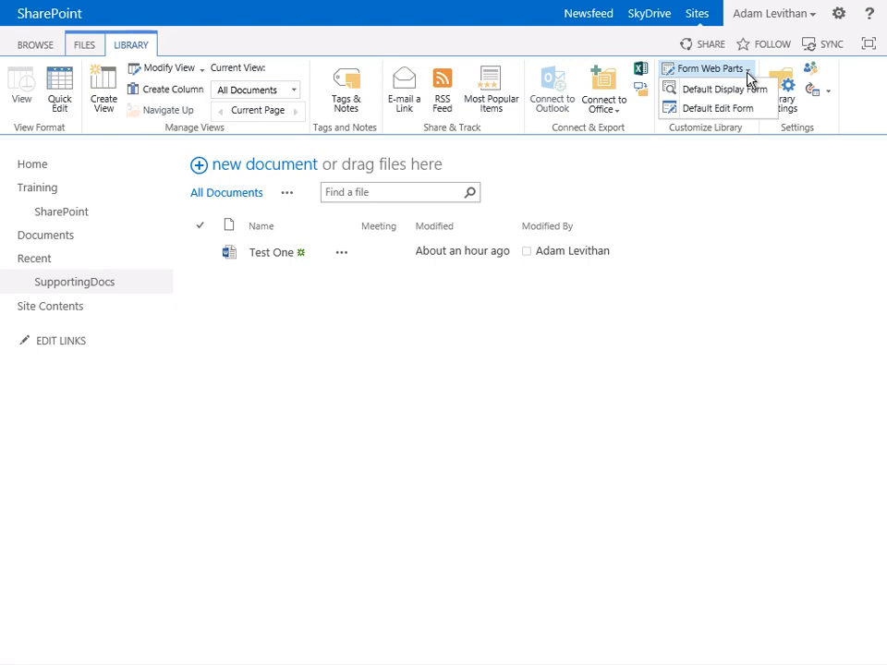
left_click(751, 160)
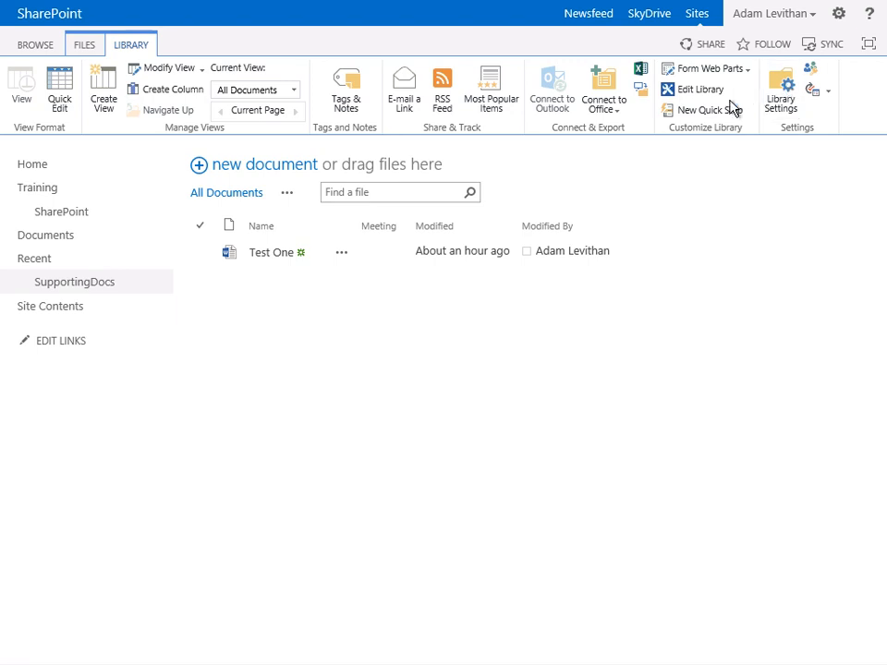
- Rename the SupportingDocs library to Supporting Documents in its settings and save the change
left_click(786, 98)
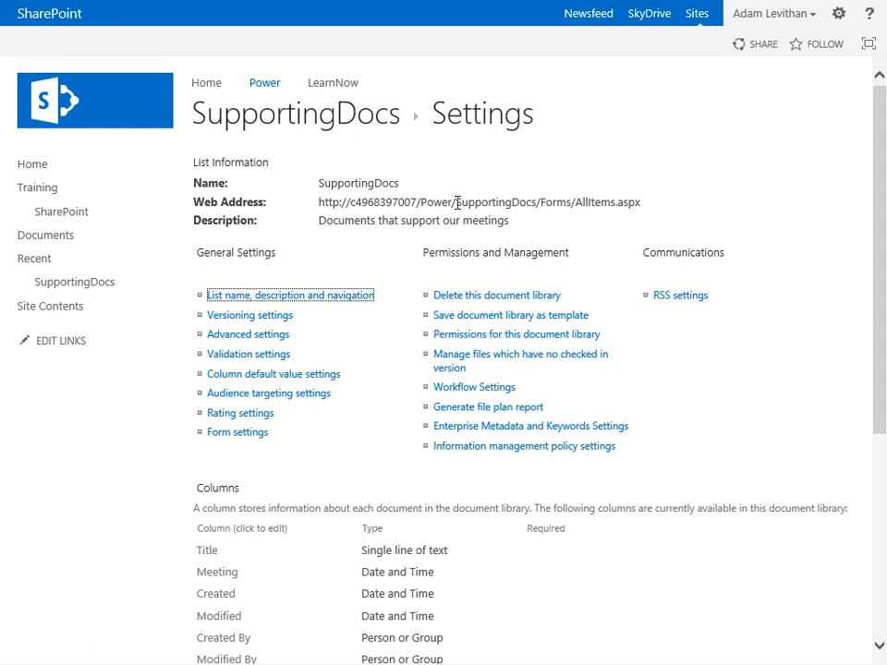
left_click_drag(453, 201, 519, 214)
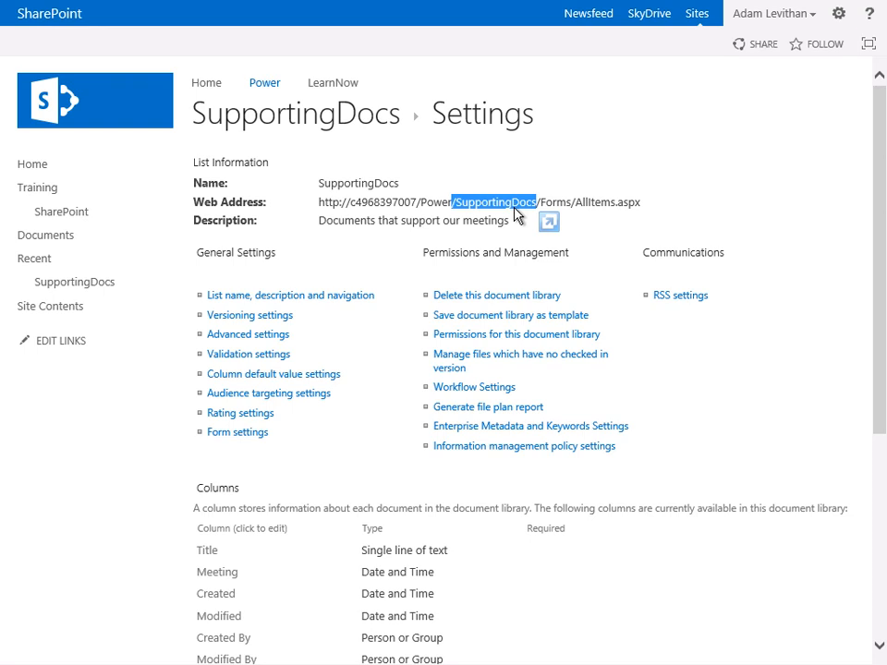
left_click(314, 296)
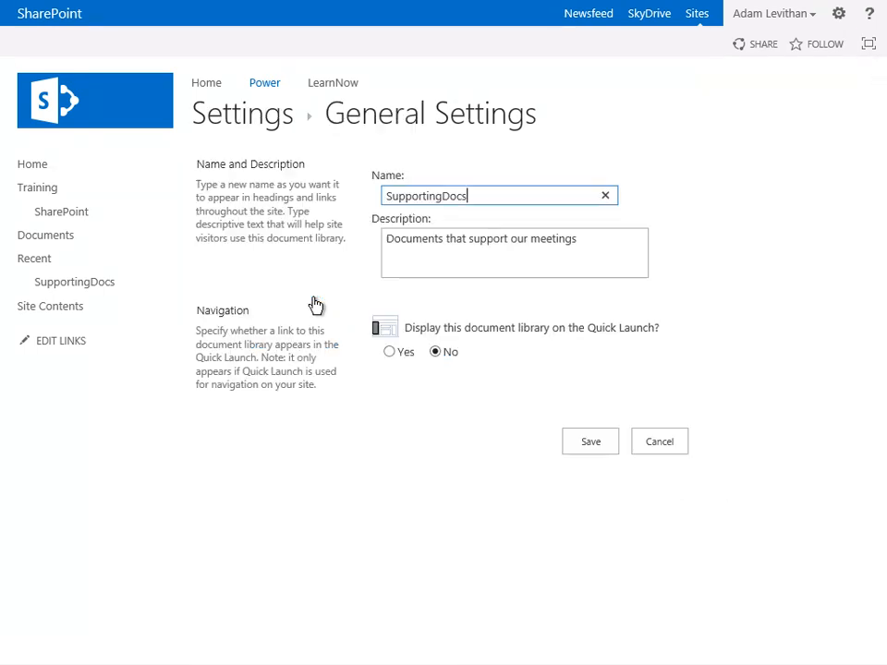
left_click(441, 196)
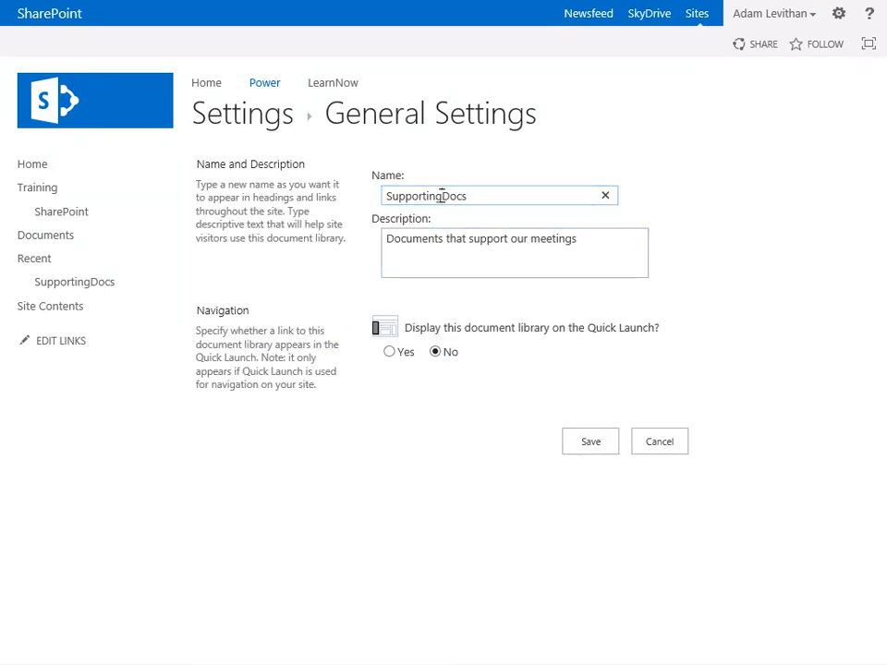
left_click(479, 201)
key("BackSpace")
type("uments")
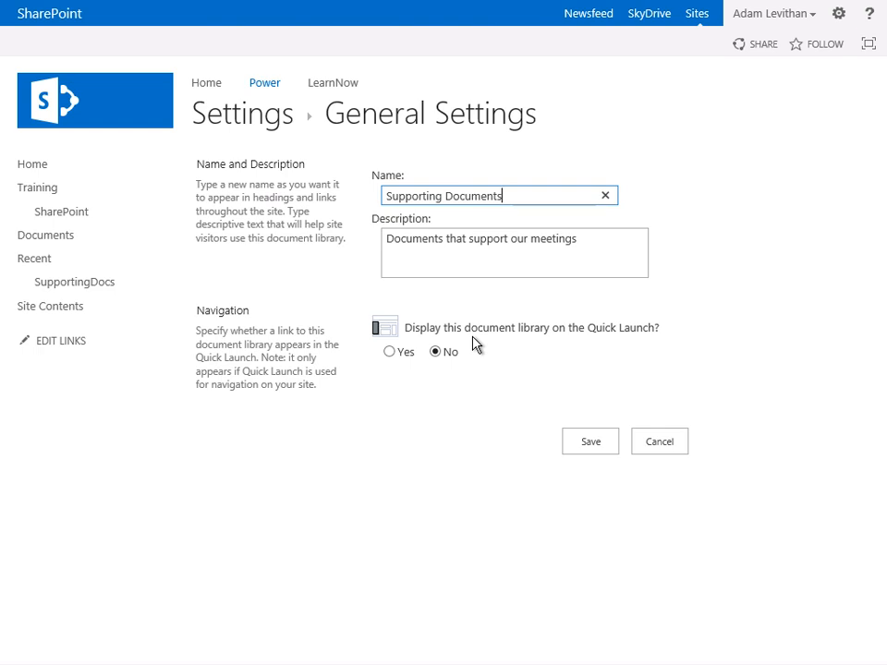
left_click(569, 440)
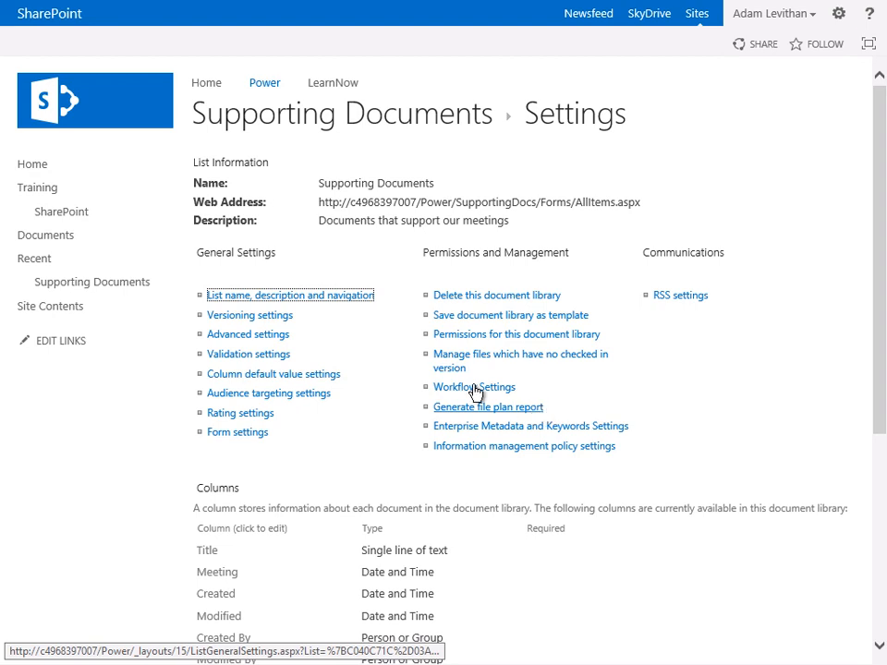
- Turn on major versioning for the Supporting Documents library, limit it to 10 major versions, and save the versioning settings
left_click(274, 317)
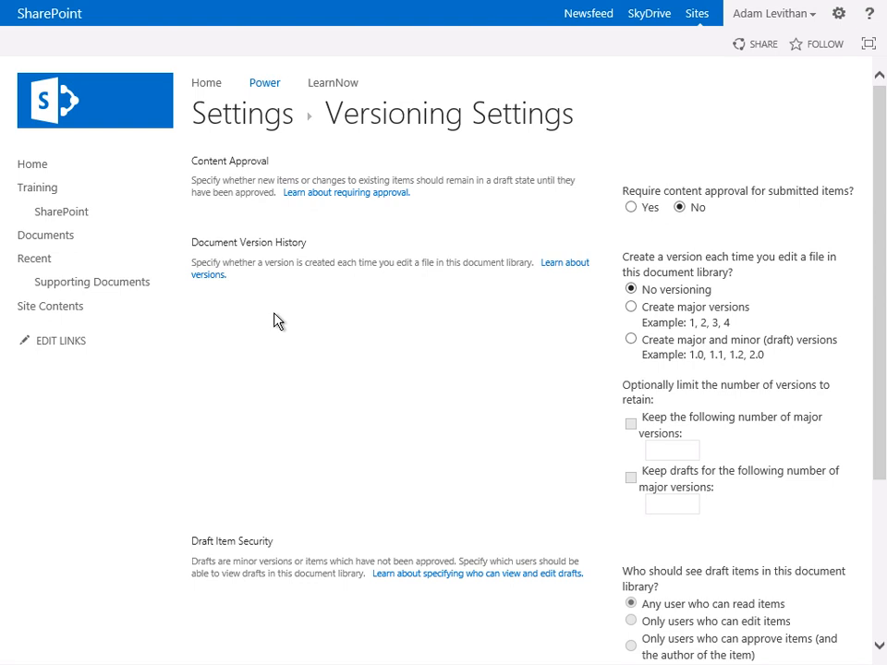
left_click(632, 308)
left_click(683, 448)
type("10")
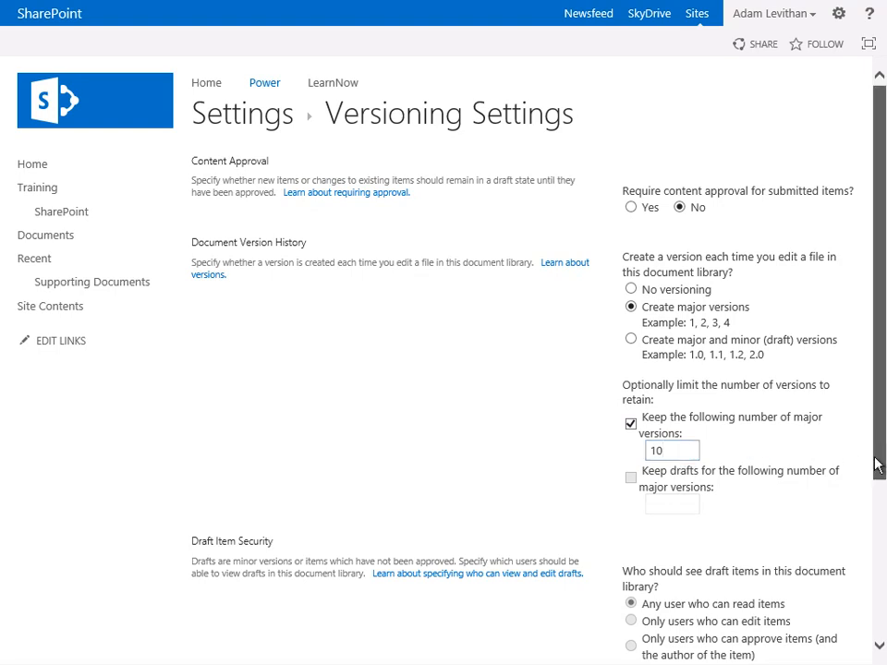
left_click_drag(877, 463, 851, 555)
scroll(851, 555, "down", 2)
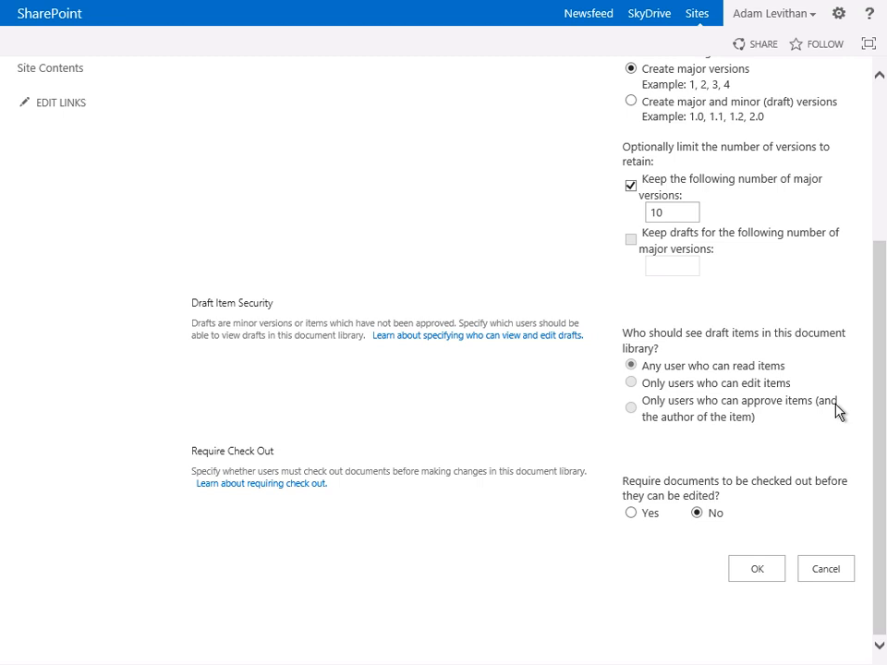
left_click(745, 573)
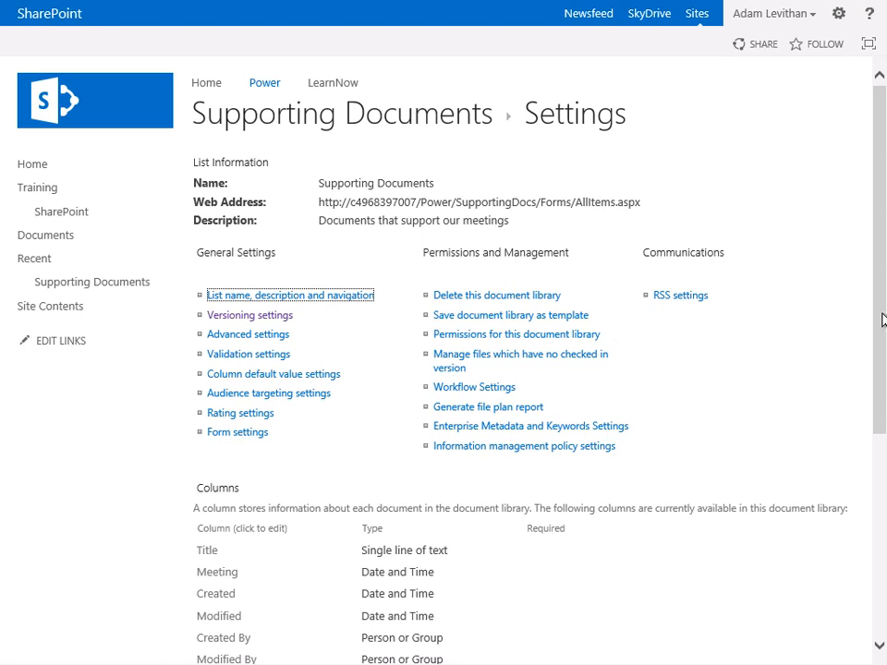
- Add a Tasks app named Tasks to the Power site
scroll(813, 509, "down", 3)
scroll(813, 508, "down", 1)
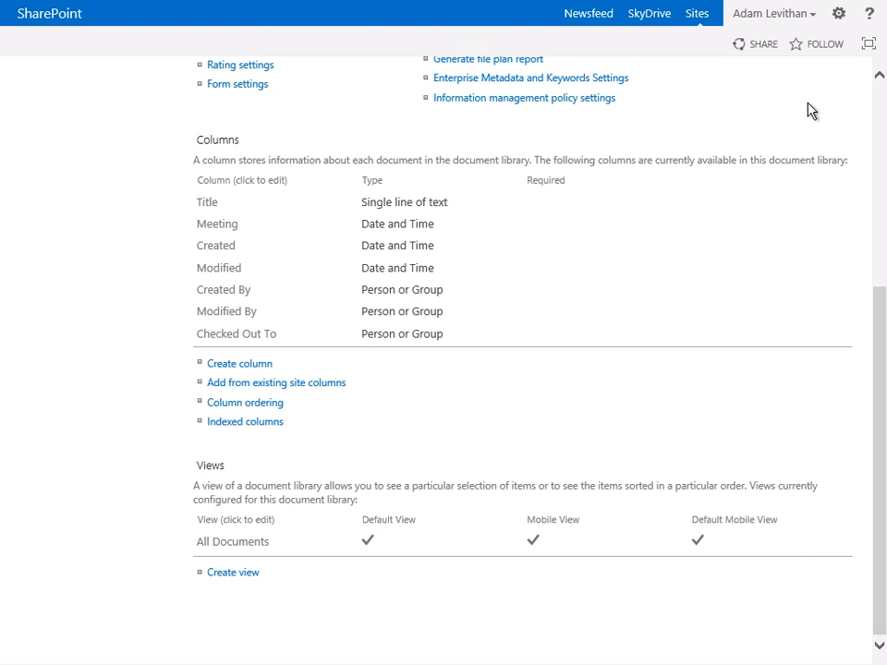
left_click(840, 16)
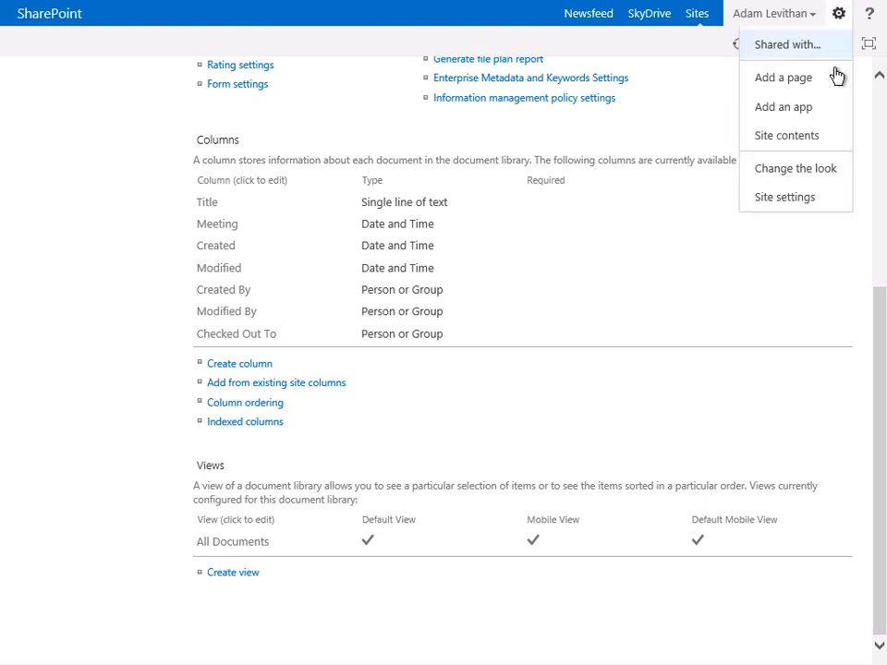
left_click(822, 109)
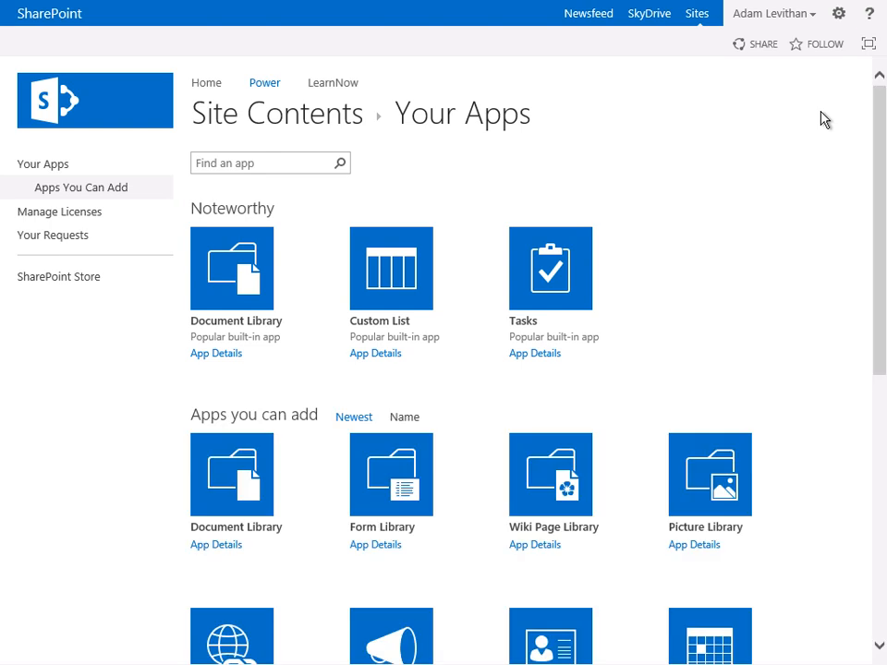
left_click(575, 272)
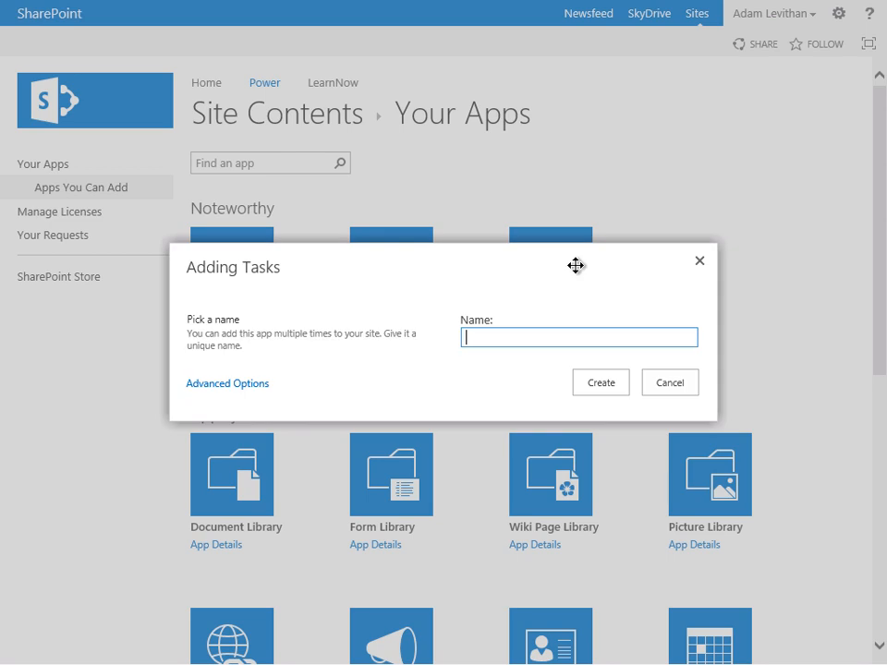
type("Tasks")
left_click(620, 395)
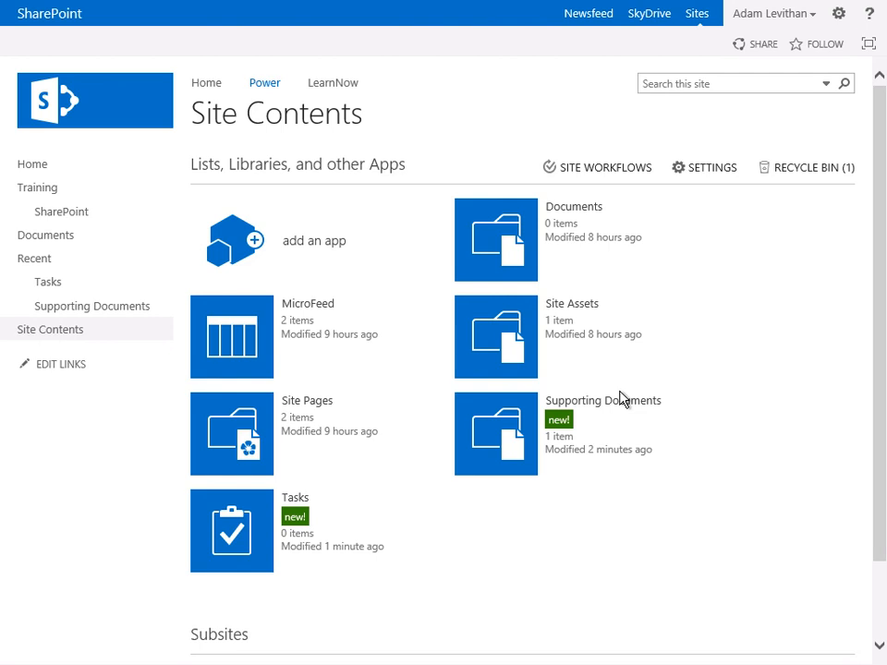
- Open the new Tasks list and display the commands for its task items
left_click(240, 541)
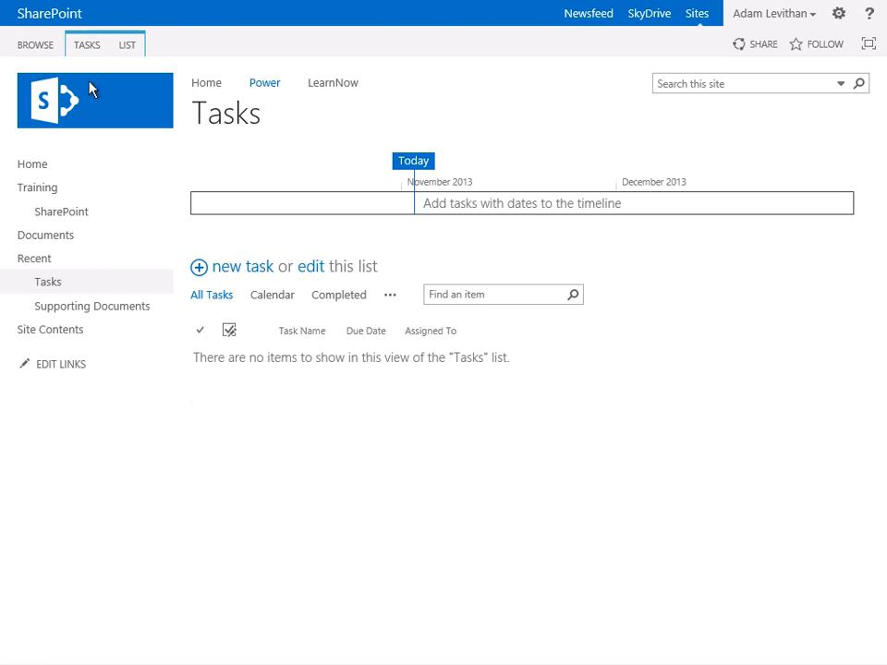
left_click(86, 56)
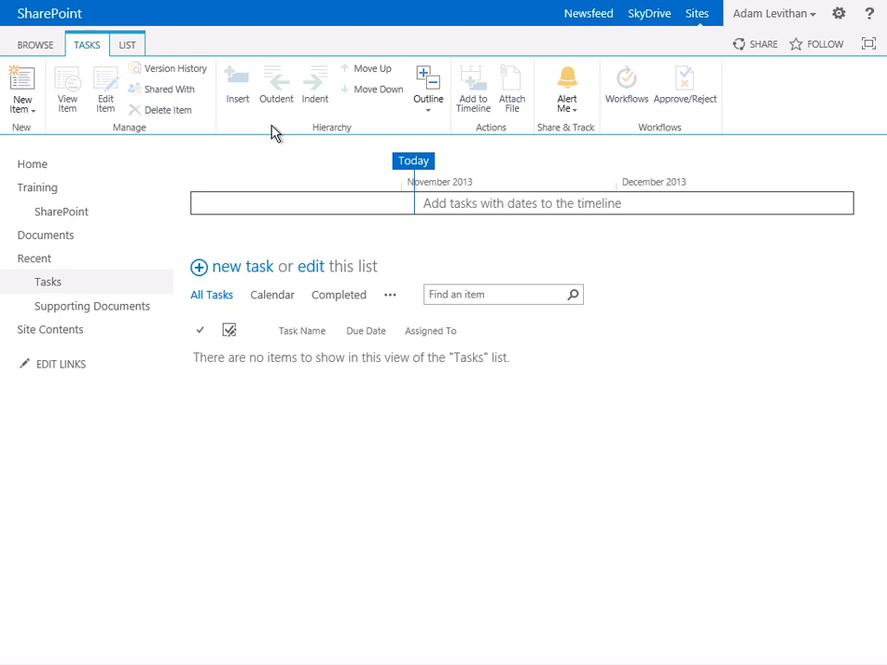
- Turn on item versioning for the Tasks list, keep 10 versions, and save the versioning settings
left_click(129, 46)
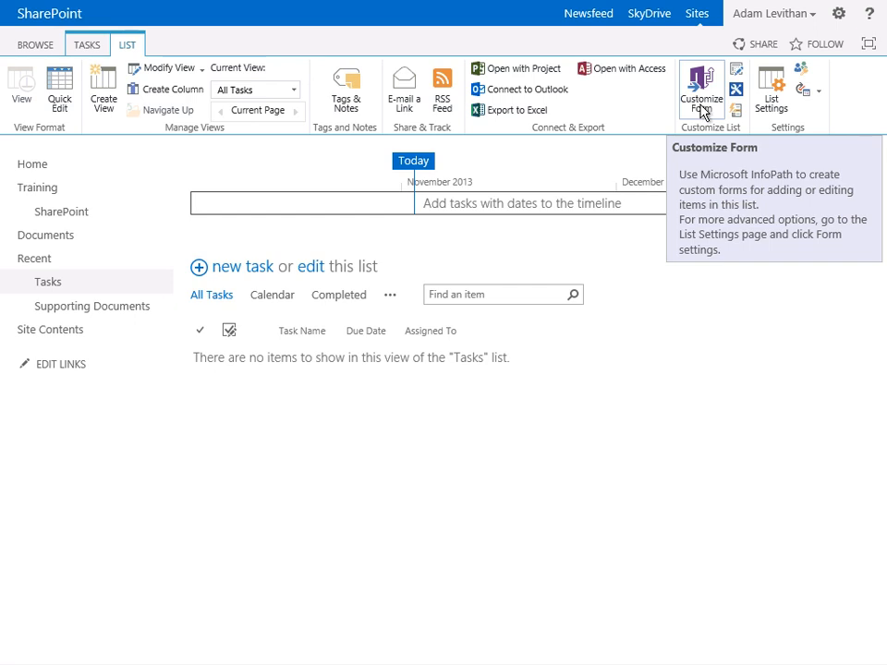
left_click(771, 103)
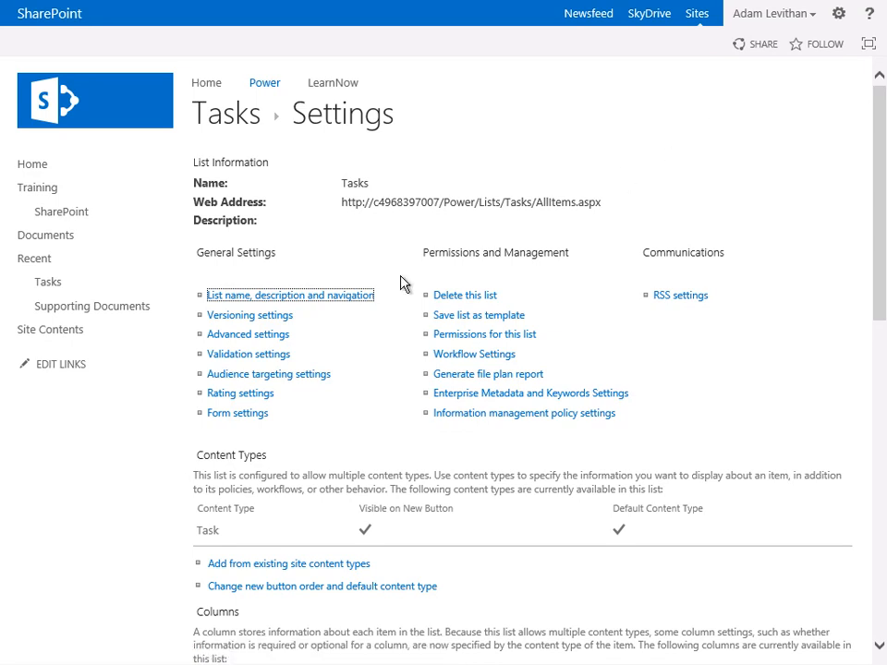
left_click(280, 317)
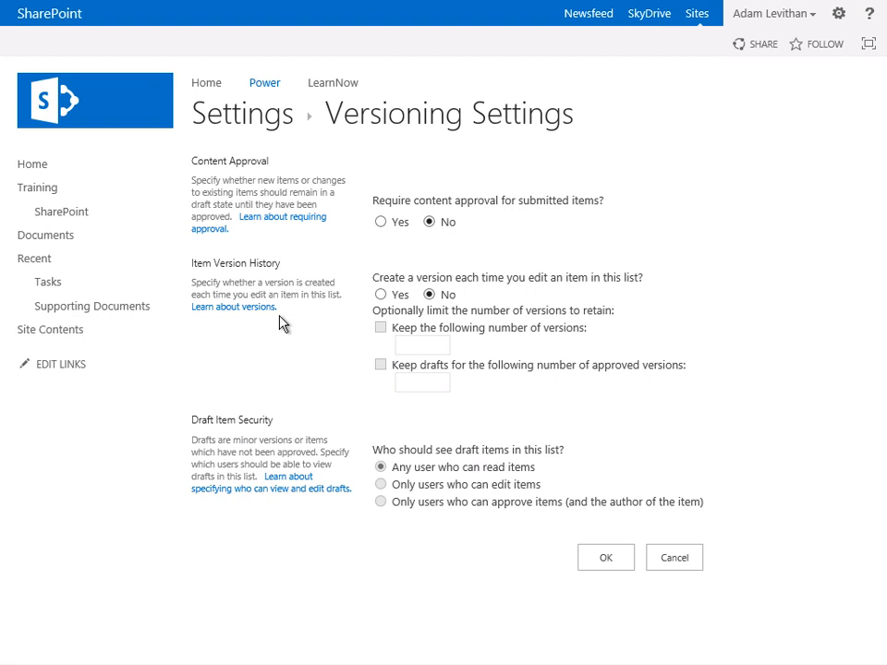
left_click(379, 295)
left_click(380, 328)
left_click(423, 347)
type("10")
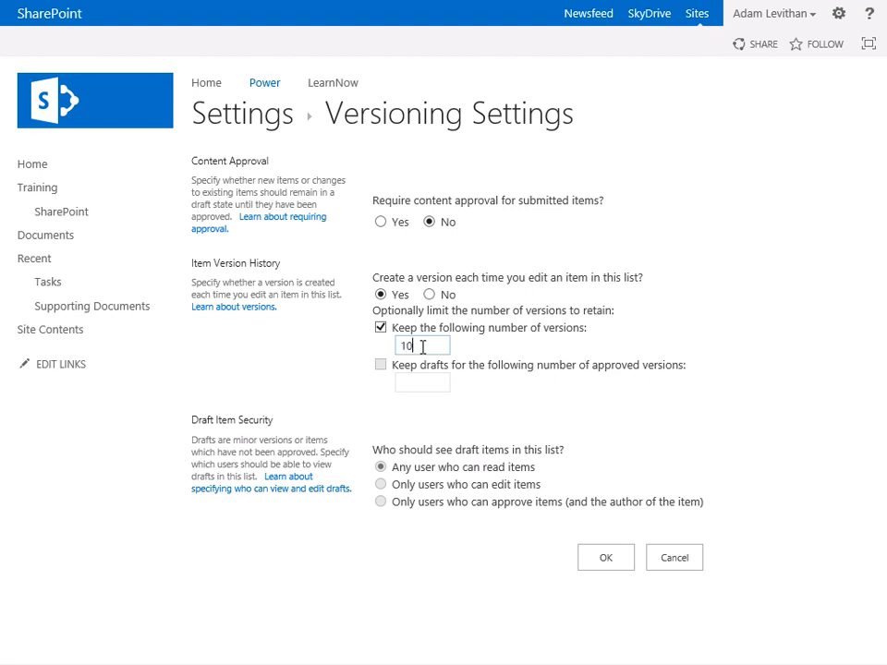
left_click(602, 559)
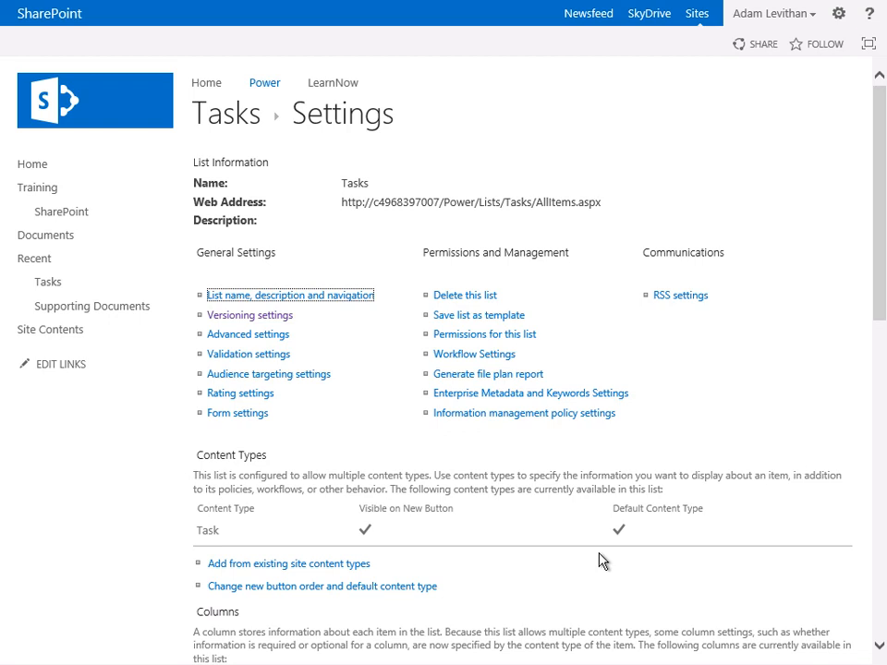
- Create a Date and Time column named Meeting in the Tasks list, with today's date as its default value
scroll(599, 560, "down", 5)
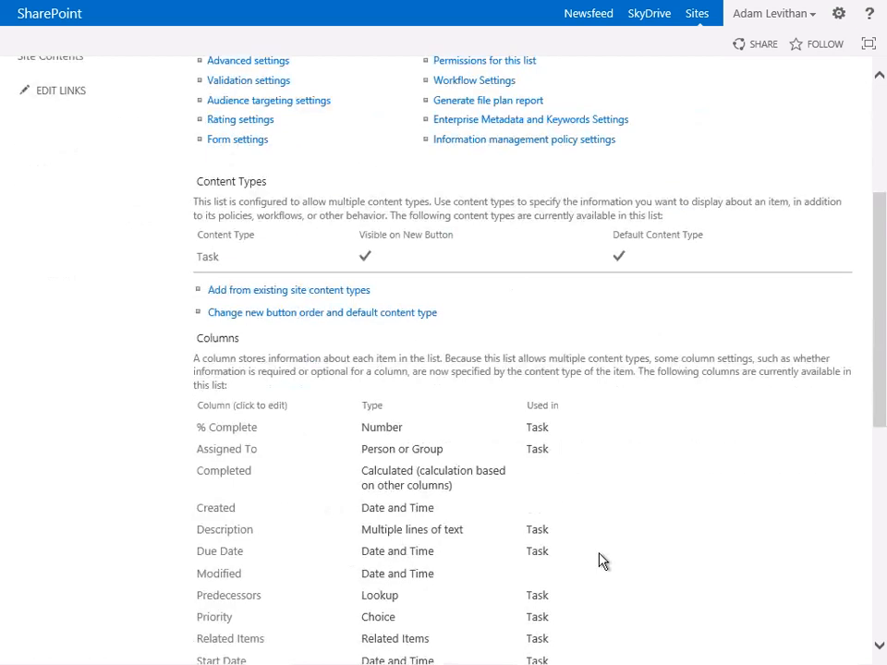
scroll(598, 560, "down", 2)
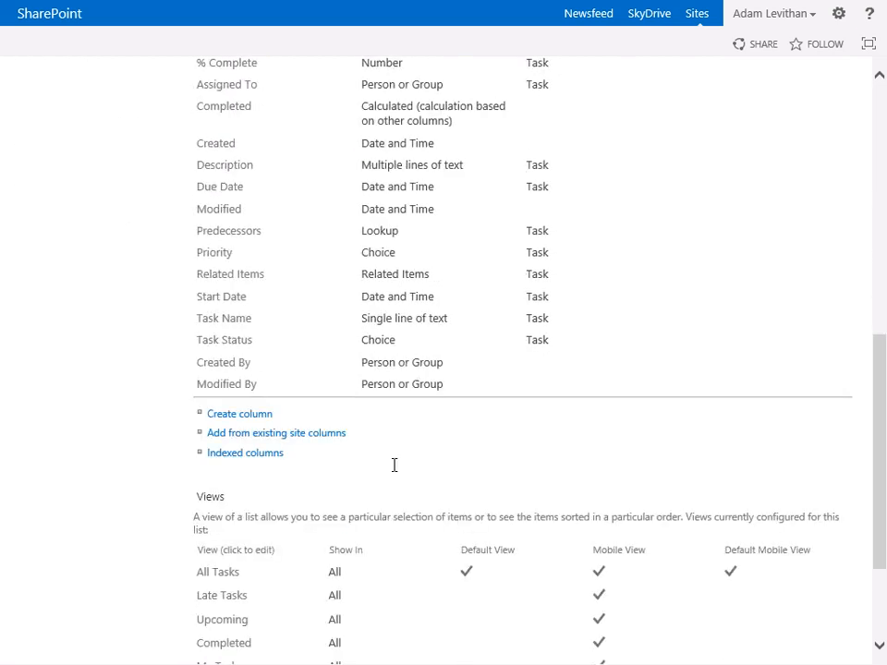
left_click(240, 416)
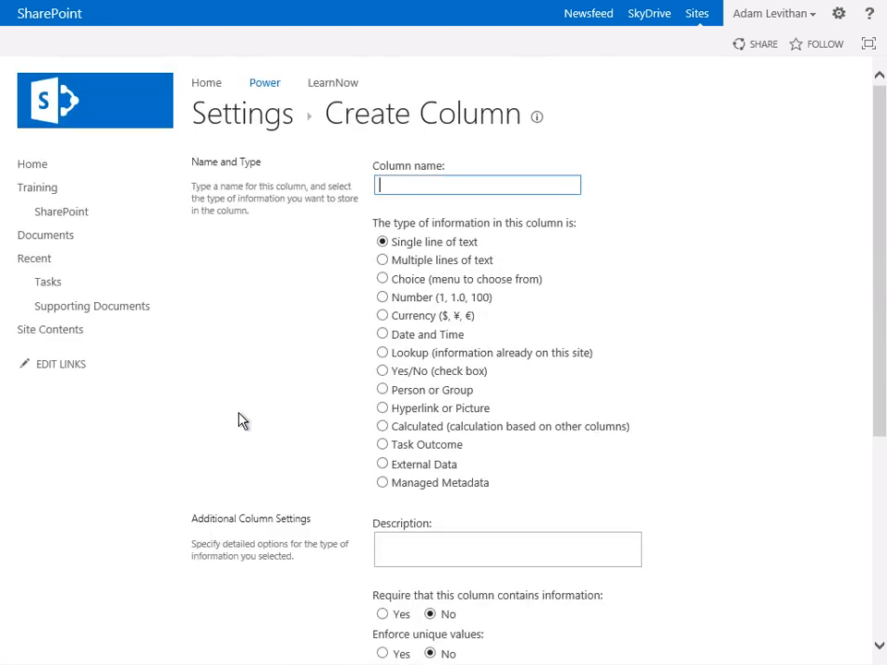
type("Meeting")
left_click(383, 336)
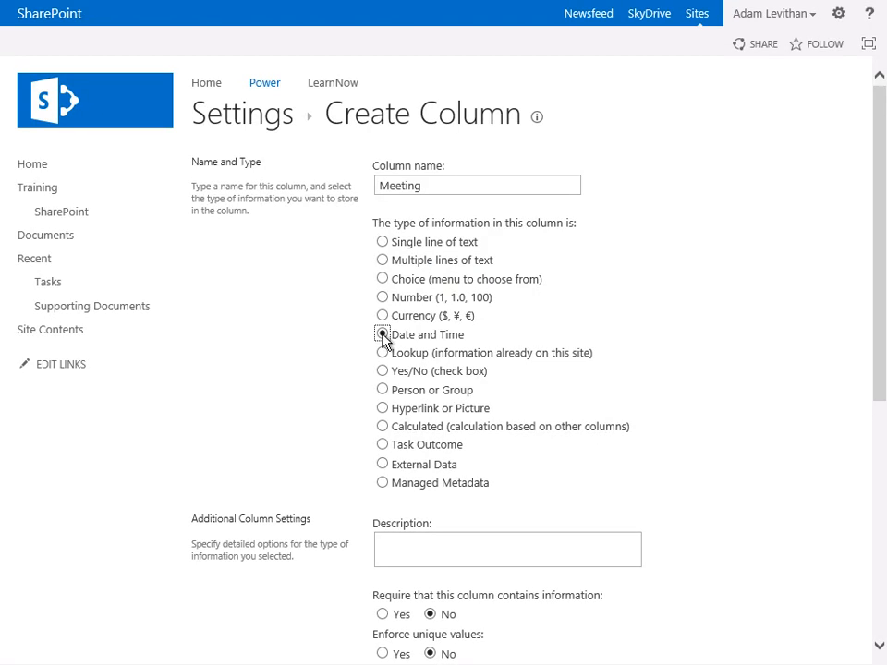
scroll(384, 340, "down", 5)
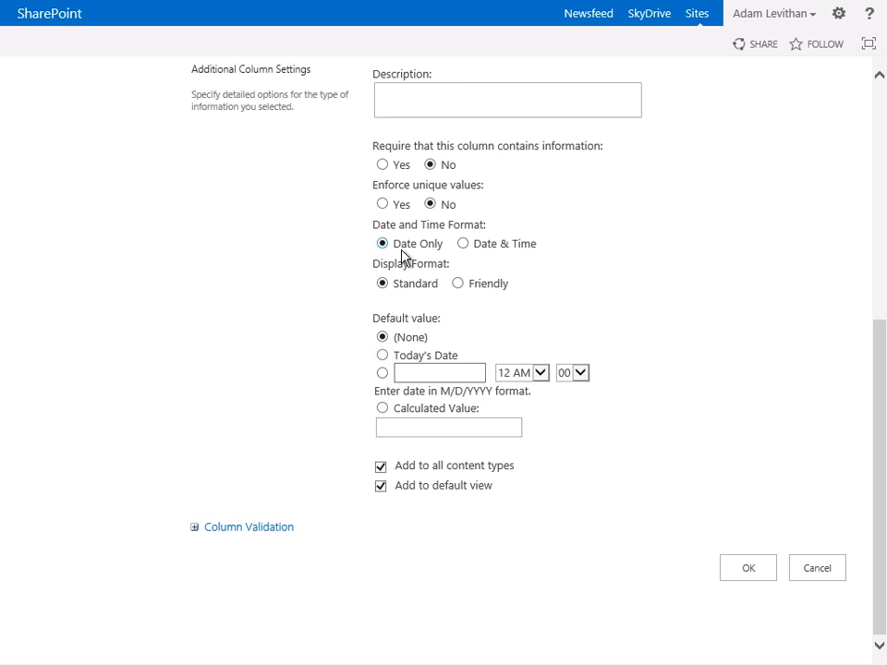
left_click(383, 356)
left_click(749, 568)
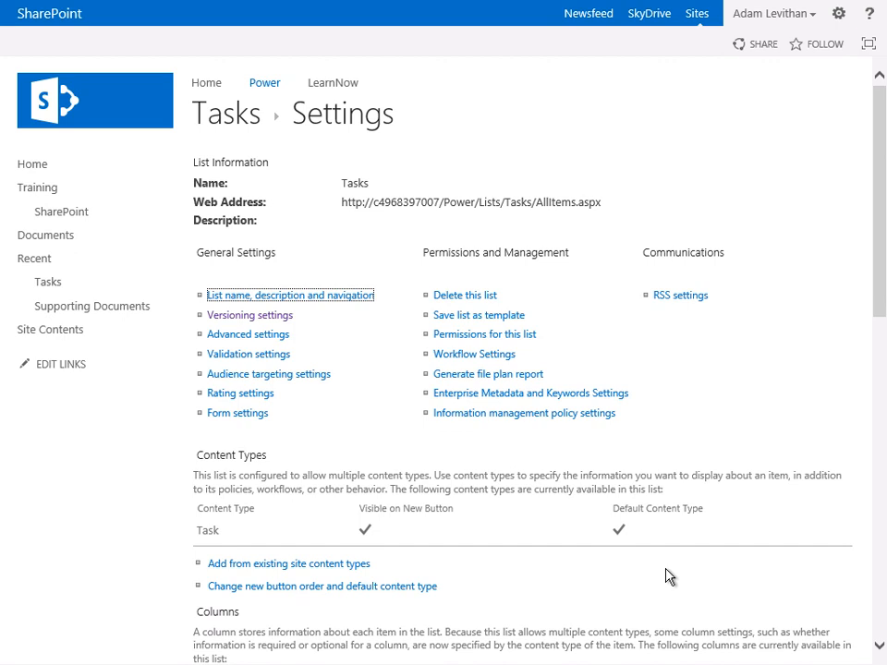
- Start a new public view of the Tasks list based on the All Tasks view and name it Summary
scroll(669, 577, "down", 5)
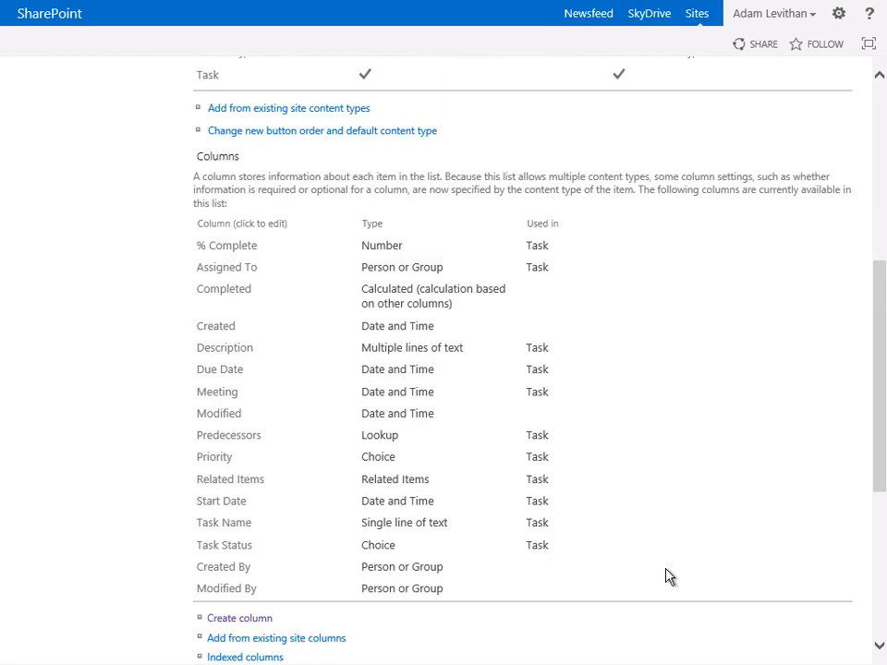
scroll(669, 577, "down", 4)
scroll(370, 577, "down", 1)
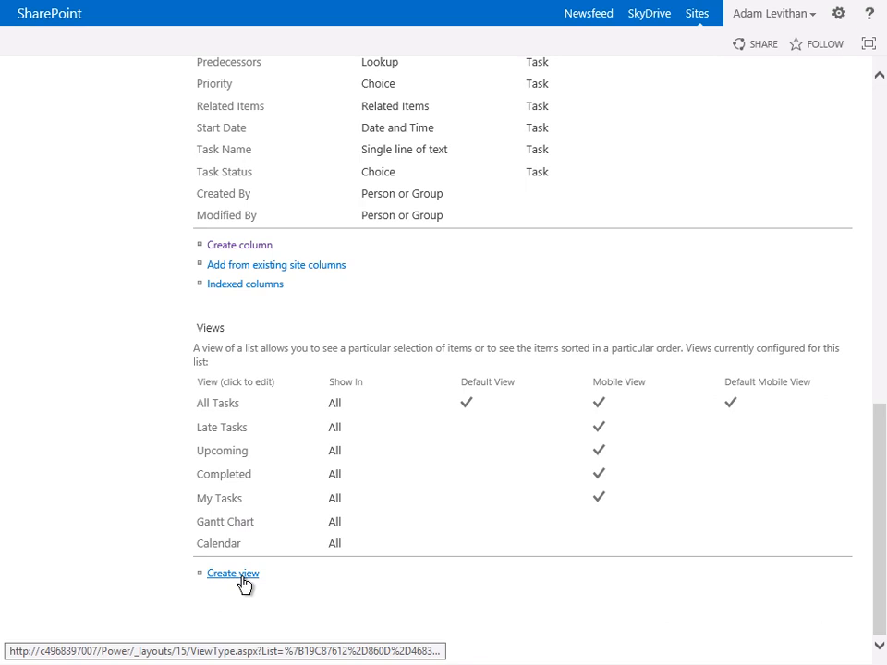
left_click(242, 579)
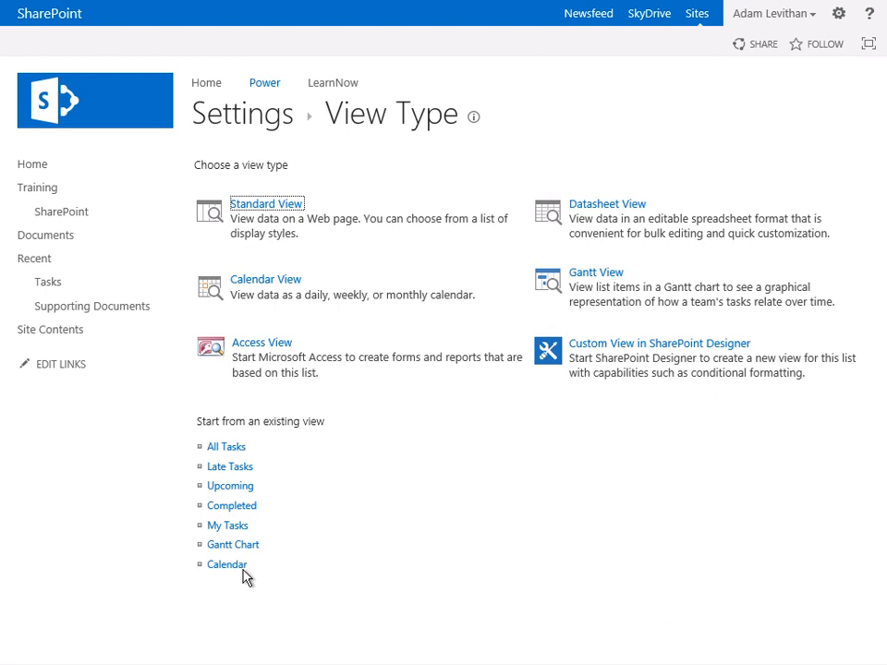
left_click(225, 452)
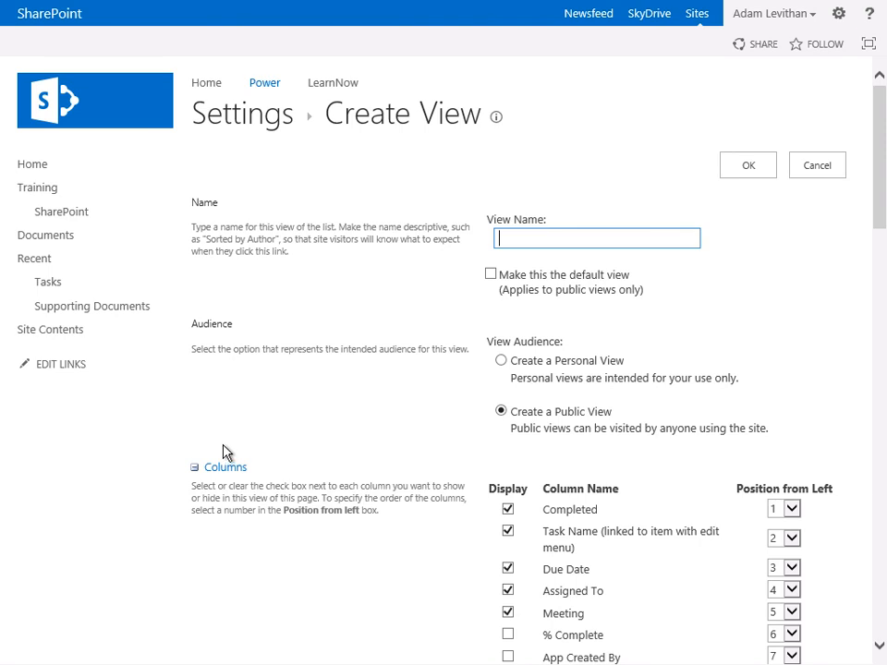
type("Summary")
left_click(396, 433)
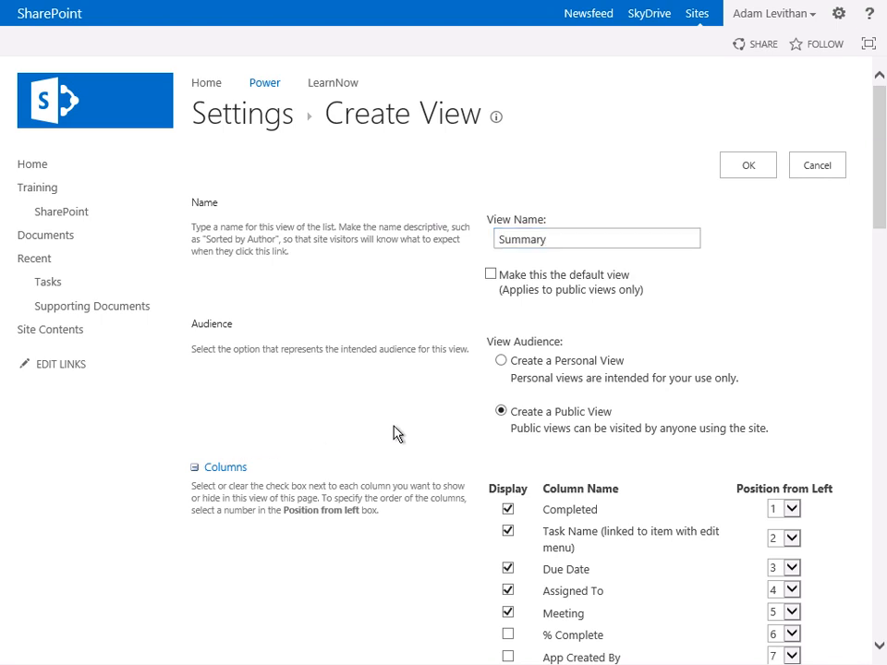
- Add the Start Date and Description columns to the Summary view, put Start Date in position 3, and save the view
scroll(413, 433, "down", 1)
scroll(413, 434, "down", 3)
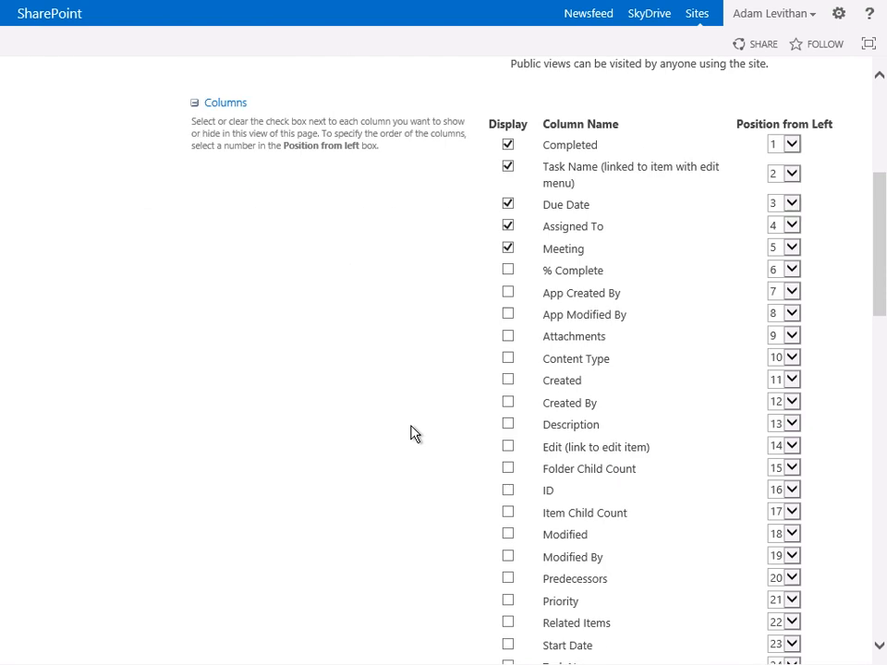
scroll(414, 433, "down", 1)
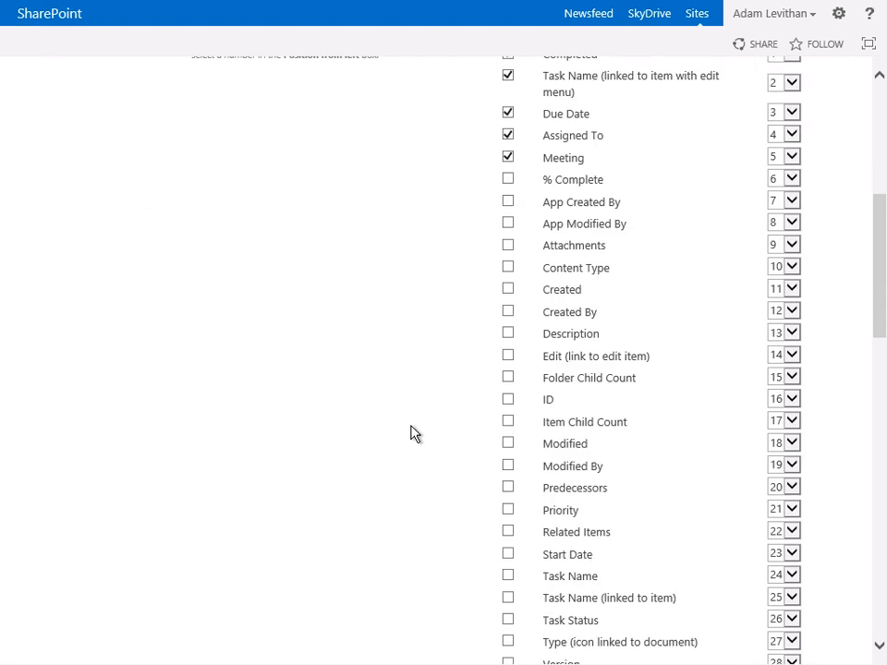
left_click(509, 556)
left_click(509, 335)
left_click(777, 558)
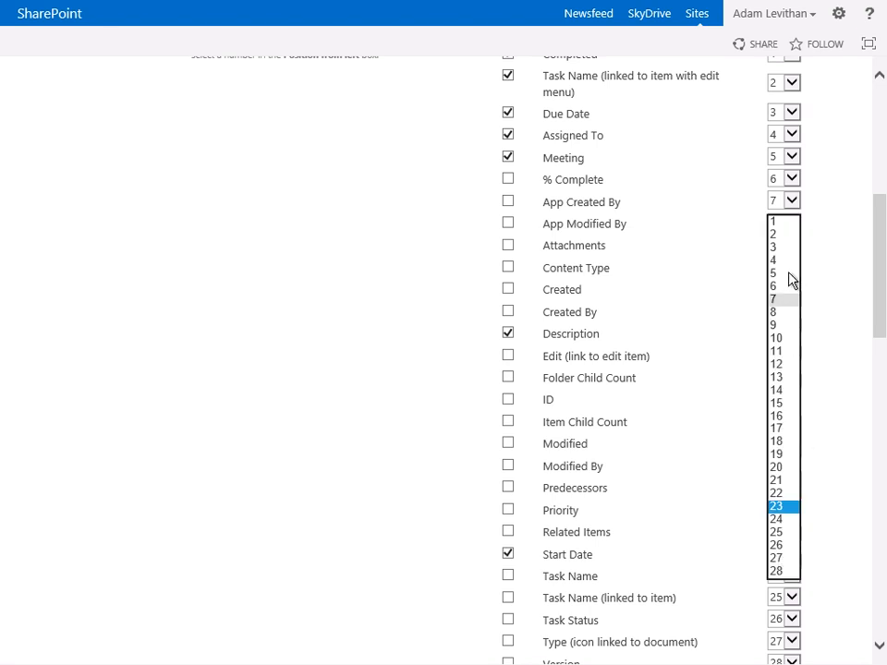
left_click(791, 249)
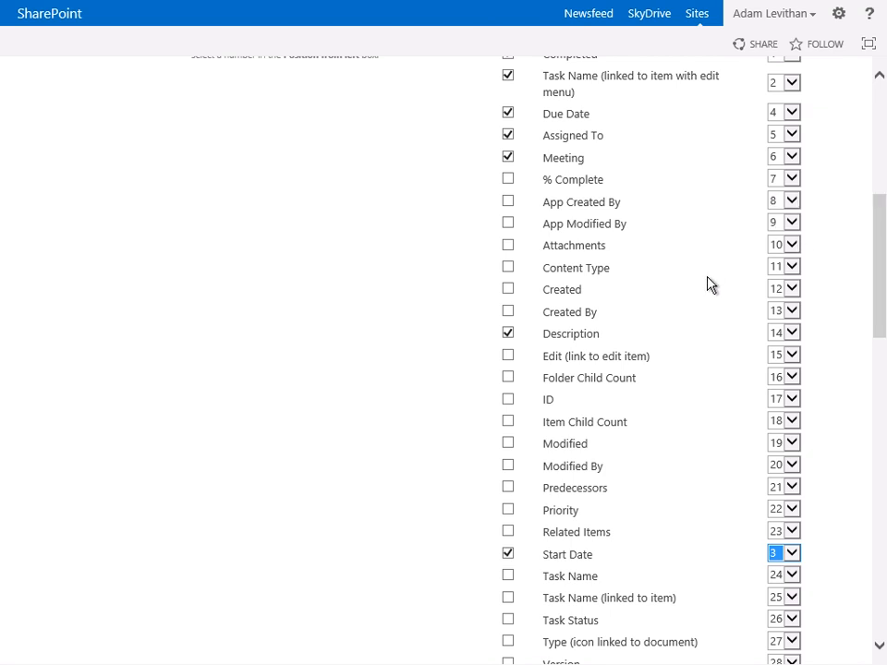
scroll(710, 284, "up", 5)
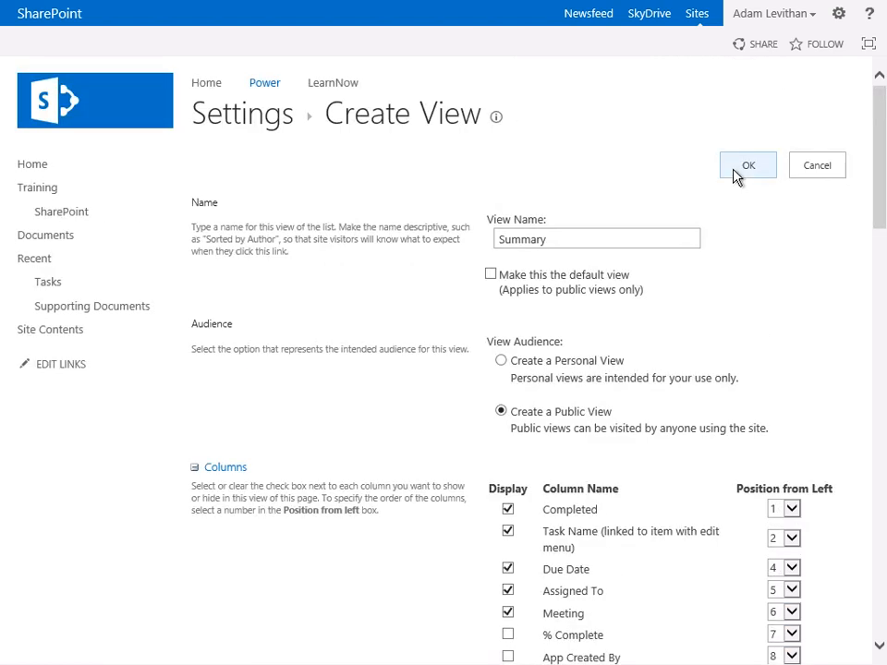
left_click(747, 166)
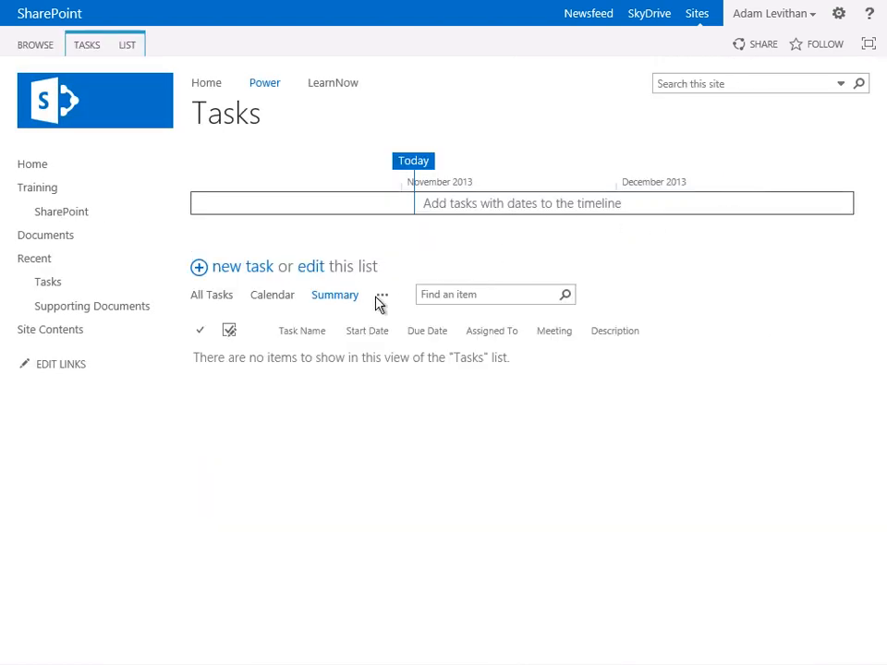